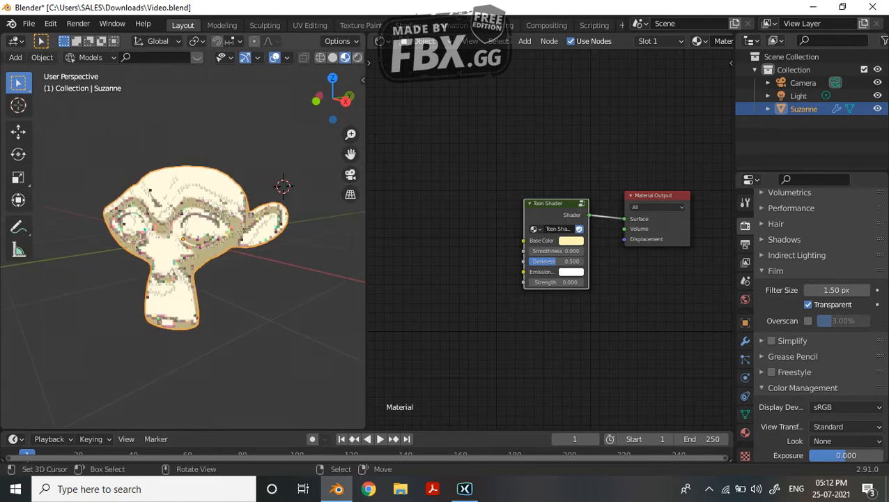
- Open the Toon Shader node group and delete its lower Diffuse BSDF and Shader to RGB nodes
middle_drag(182, 239, 155, 242)
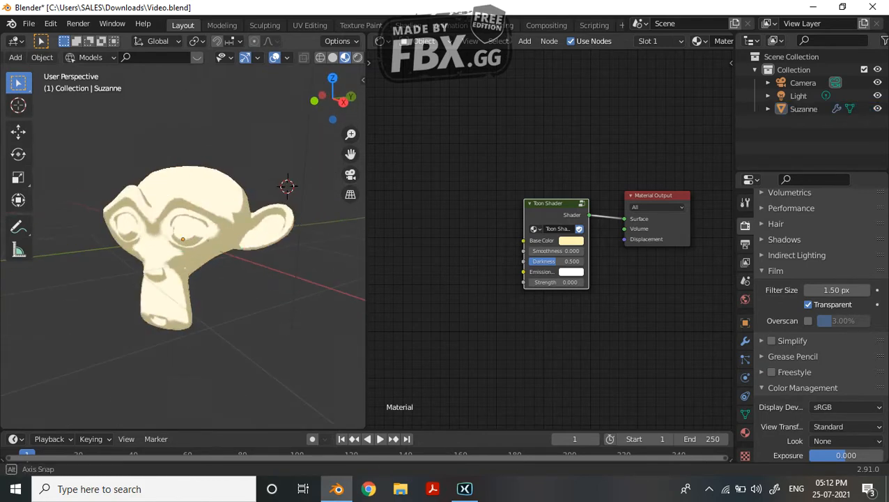
scroll(551, 237, up, 2)
scroll(551, 237, up, 1)
middle_drag(552, 237, 516, 186)
key(Tab)
scroll(550, 239, down, 4)
scroll(550, 239, down, 3)
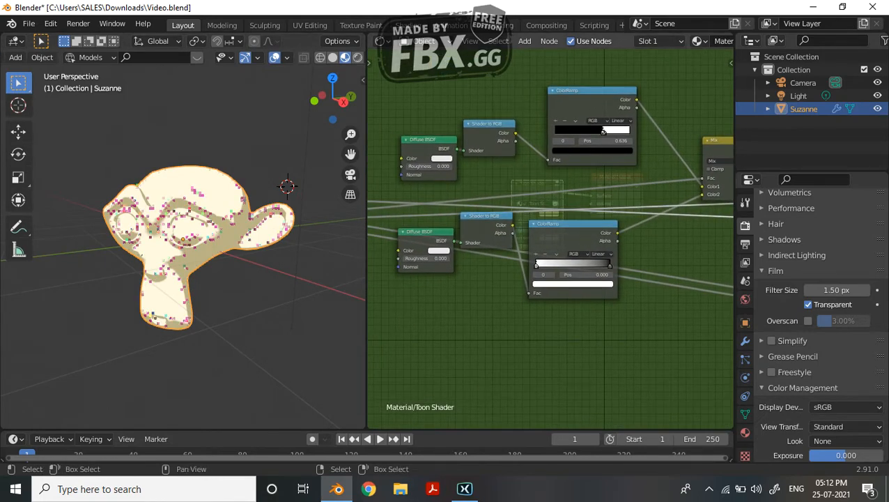
drag(486, 224, 483, 241)
shift+click(426, 241)
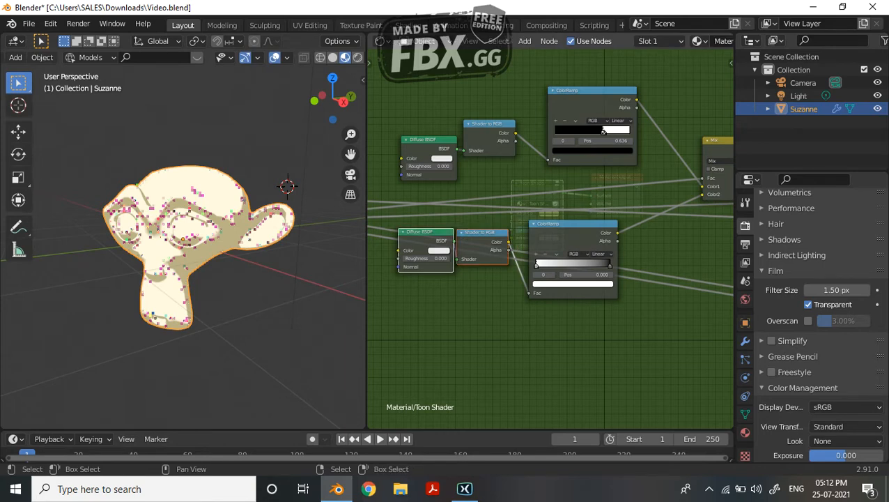
key(x)
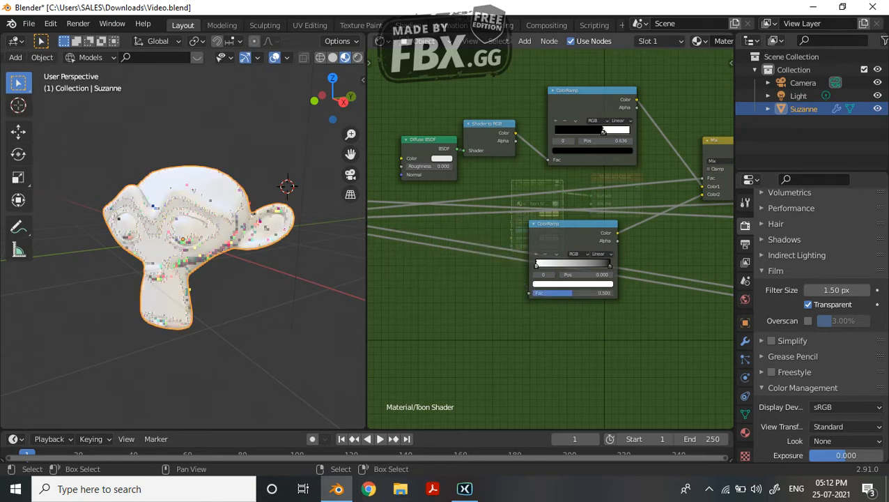
- Switch the 3D viewport to rendered shading and connect the remaining Shader to RGB node's Color to the lower ColorRamp's Fac
mouse_move(516, 132)
mouse_down()
mouse_move(516, 269)
mouse_move(528, 291)
mouse_up()
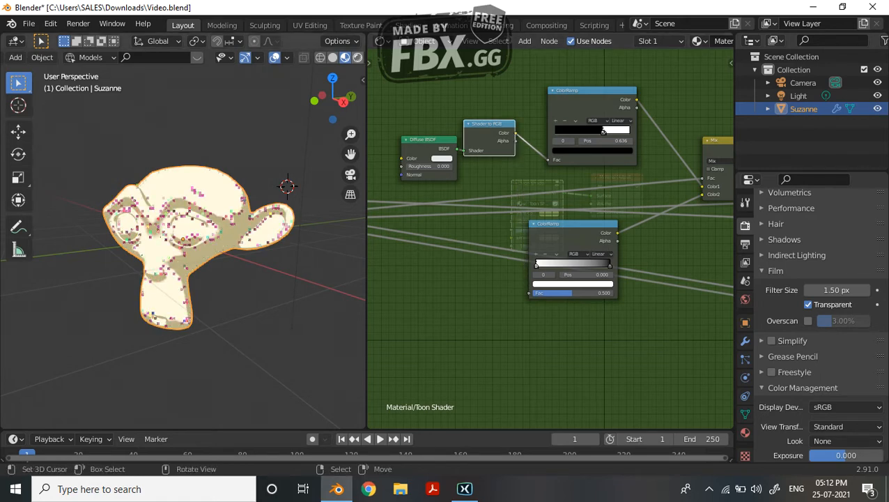
key(z)
middle_drag(293, 237, 258, 238)
middle_drag(603, 131, 560, 125)
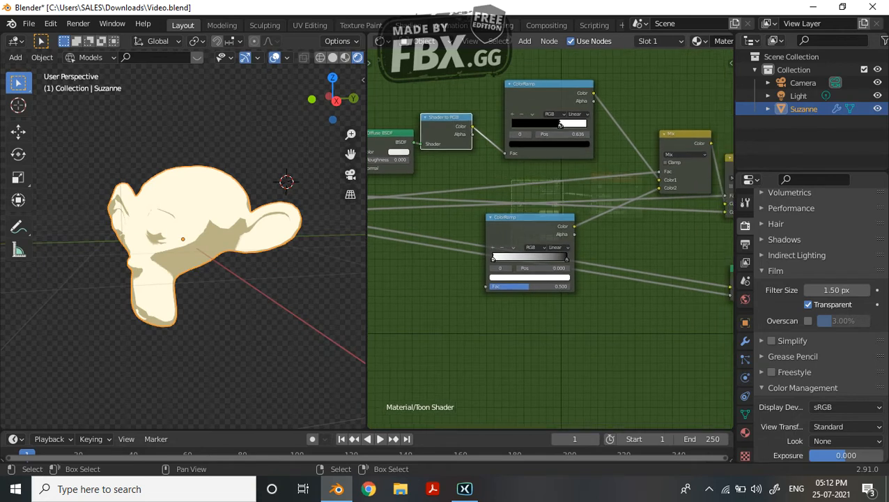
drag(471, 126, 485, 287)
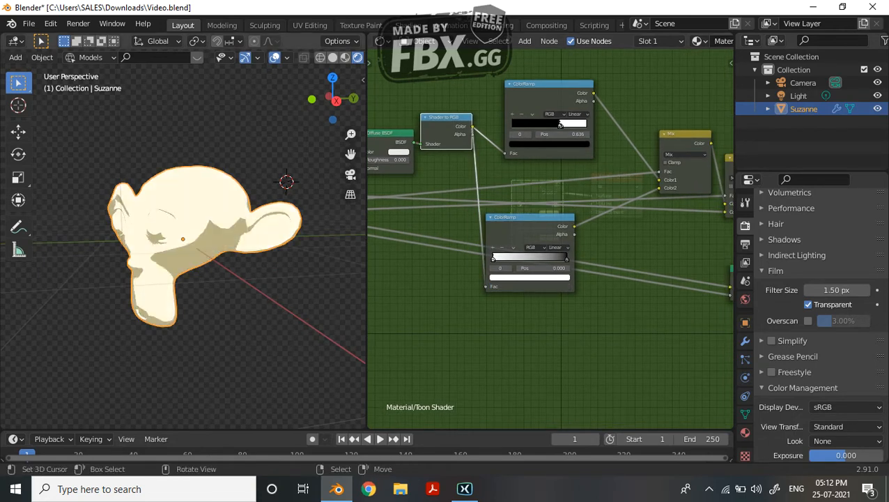
- Disconnect the link feeding Color1 of the second Mix node, keeping the first Mix node's Color linked to its Fac
mouse_move(636, 239)
middle_down()
mouse_move(515, 254)
mouse_move(465, 238)
middle_up()
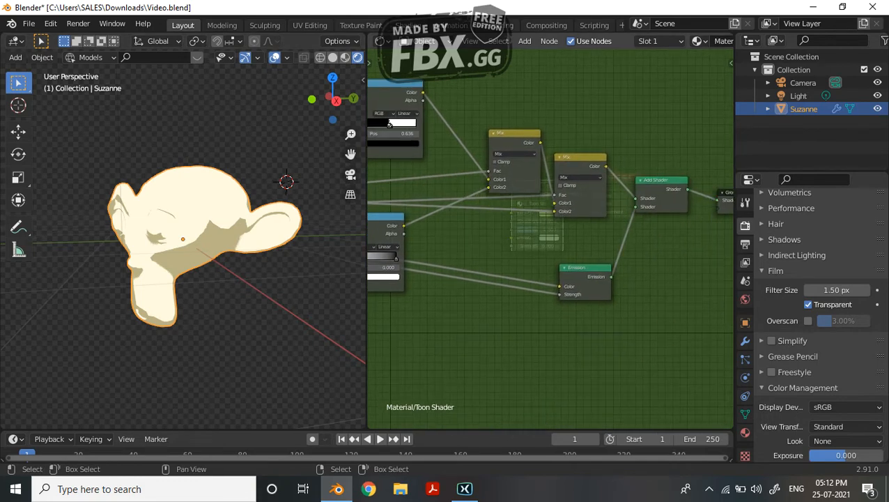
scroll(389, 124, up, 1)
drag(563, 212, 563, 204)
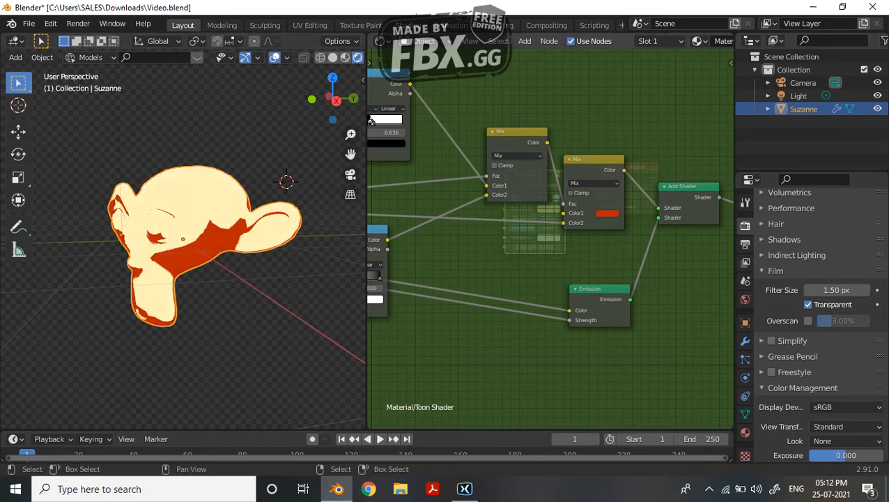
- Move the first Mix node's Color link from the second Mix node's Fac to its Color1 input
drag(564, 204, 564, 213)
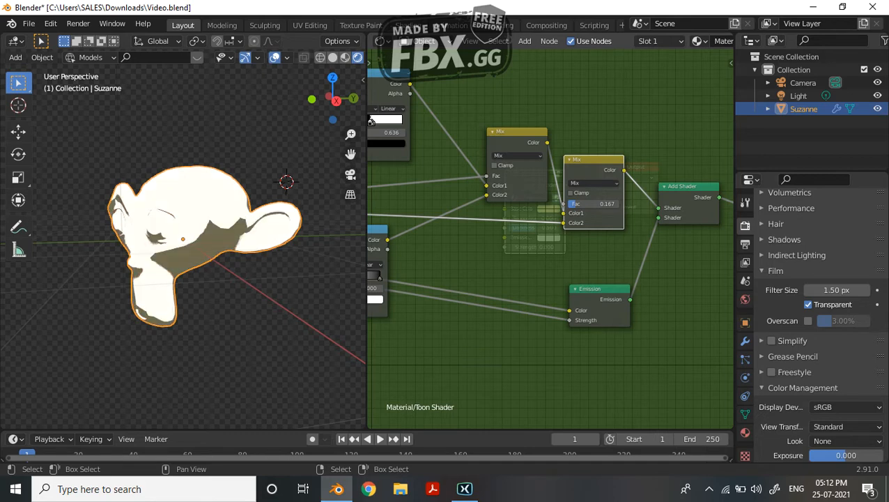
middle_drag(209, 237, 224, 237)
scroll(550, 238, up, 1)
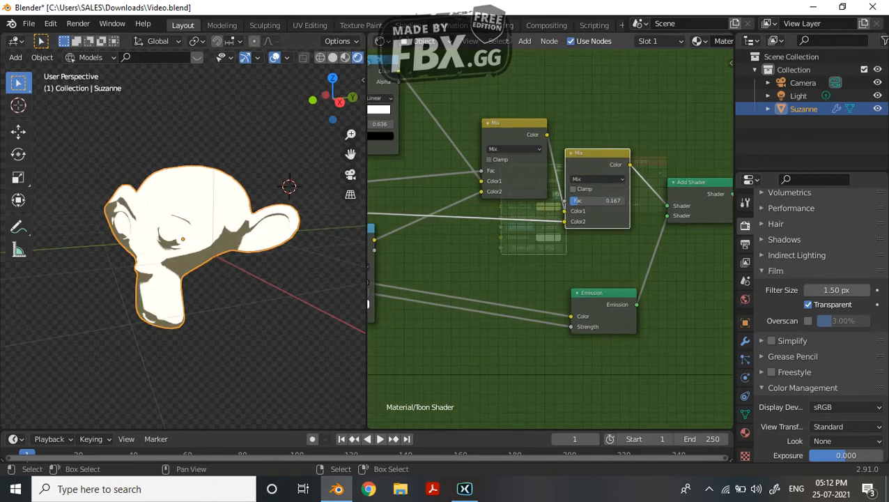
- Leave the node group and set the Toon Shader's Base Color to bright cyan
key(Tab)
click(548, 201)
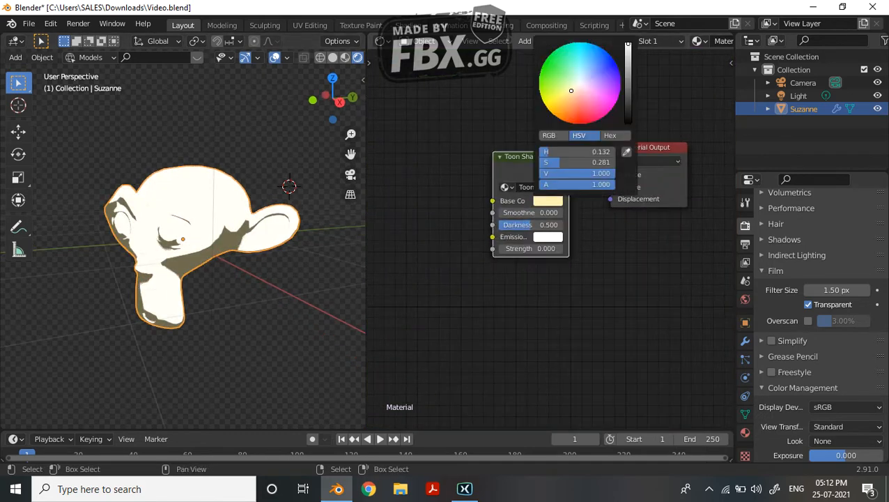
drag(580, 84, 583, 42)
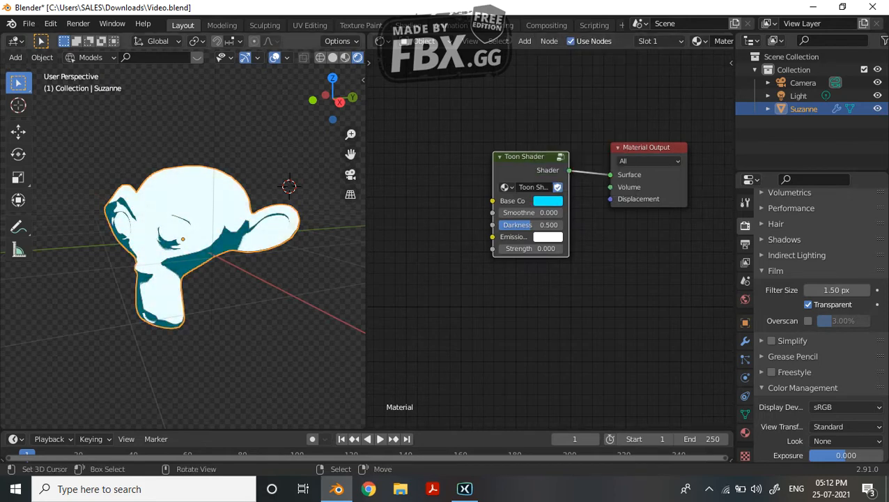
middle_drag(209, 279, 167, 258)
scroll(202, 293, up, 2)
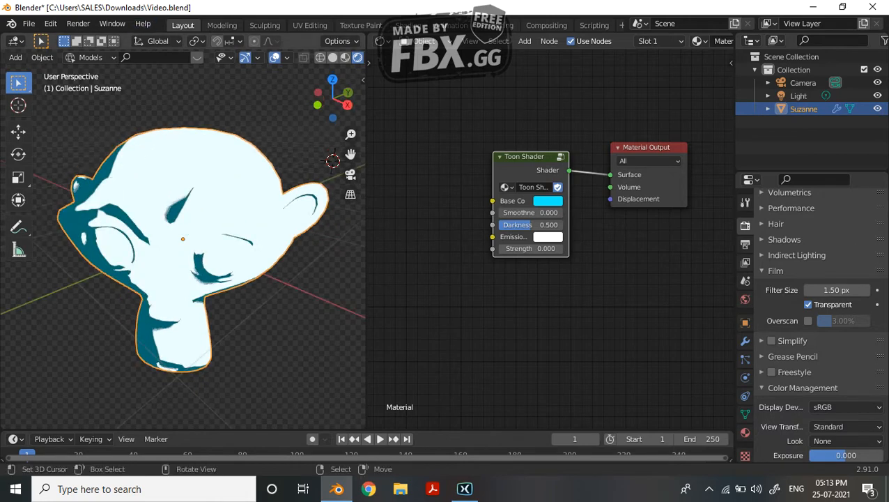
- Reopen the Toon Shader group and move the first Mix node's link from the second Mix node's Color1 back to its Fac
key(Tab)
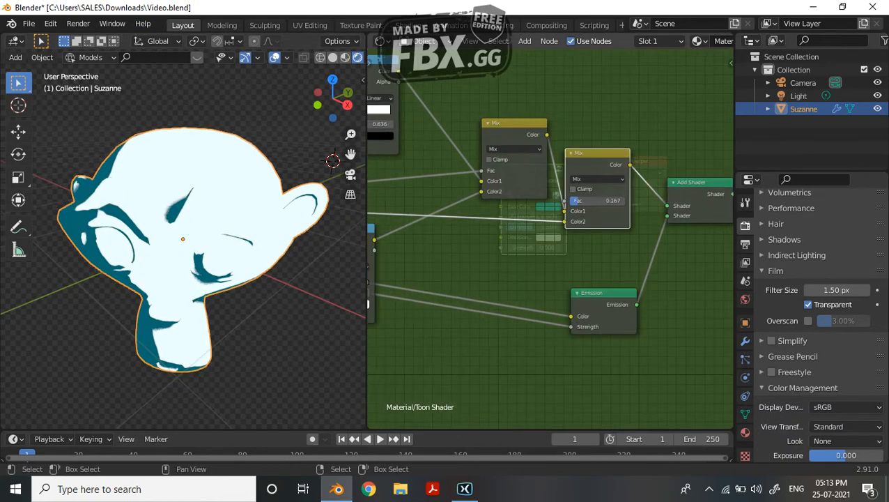
drag(577, 200, 566, 200)
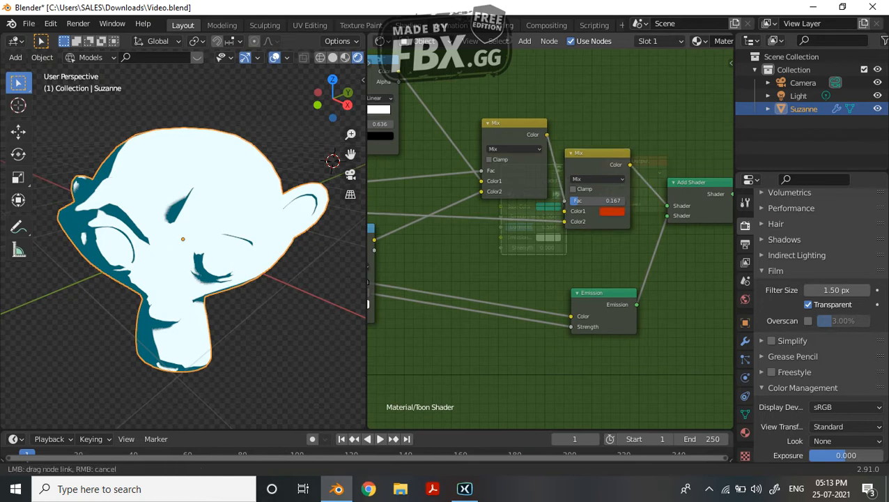
middle_drag(209, 278, 251, 258)
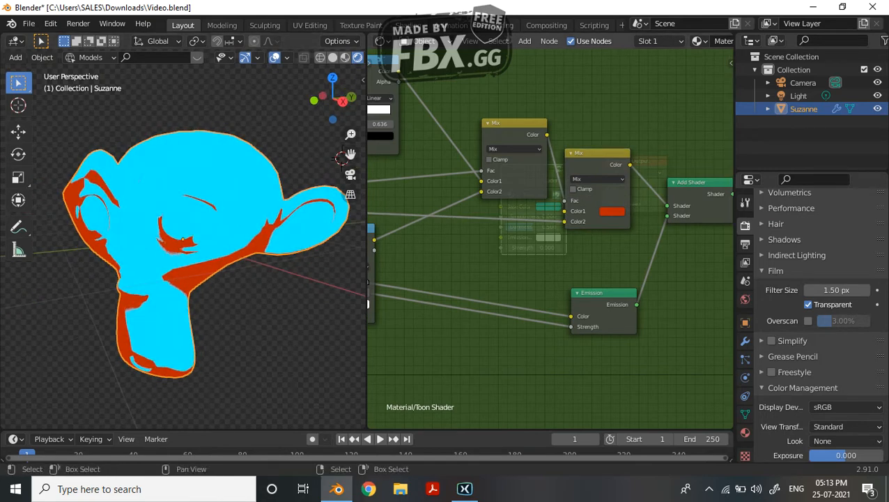
- Expose the second Mix node's Color1 as a group input and remove the Emission Color and Strength inputs from the group interface
scroll(550, 237, down, 5)
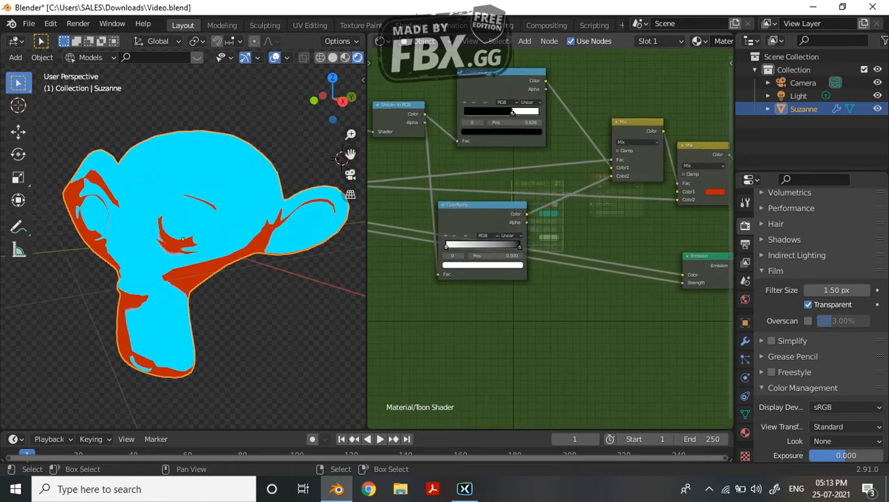
middle_drag(551, 237, 559, 236)
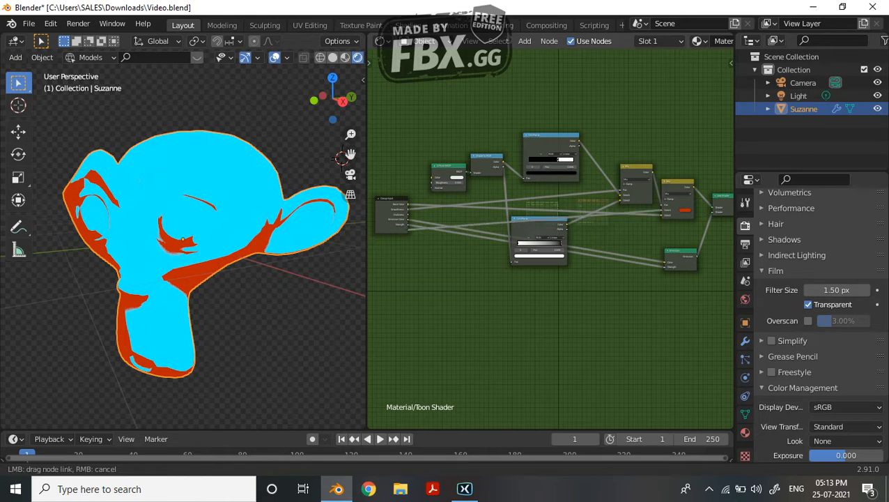
key(n)
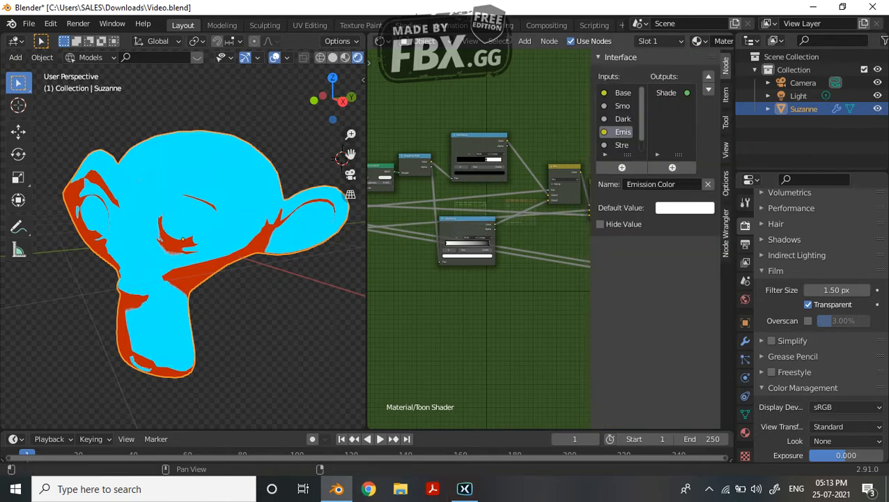
click(707, 184)
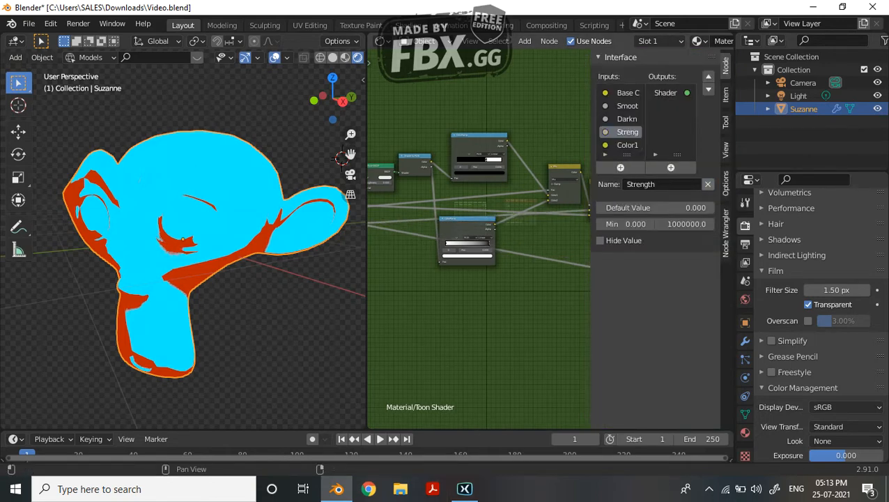
click(708, 184)
- Rename the Color1 group input to Shadow Color, placed below Base Color, and remove the Darkness input
click(649, 184)
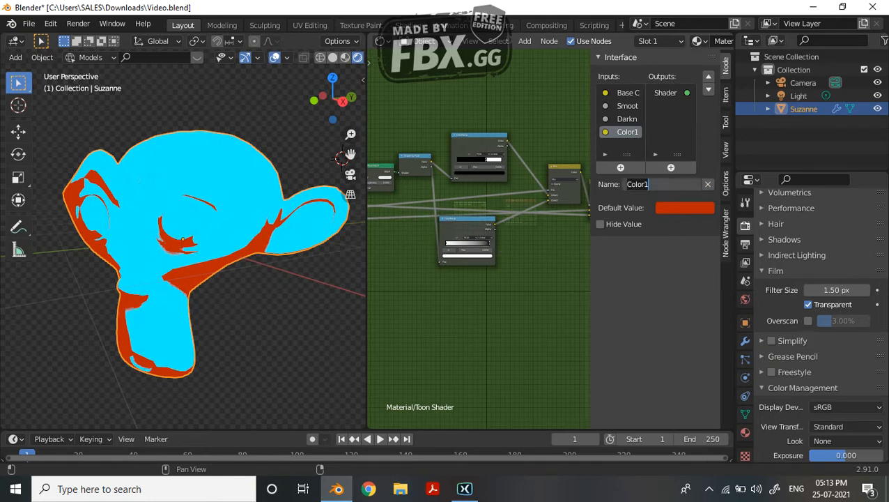
text(Shadow CO)
key(Return)
click(627, 118)
click(707, 184)
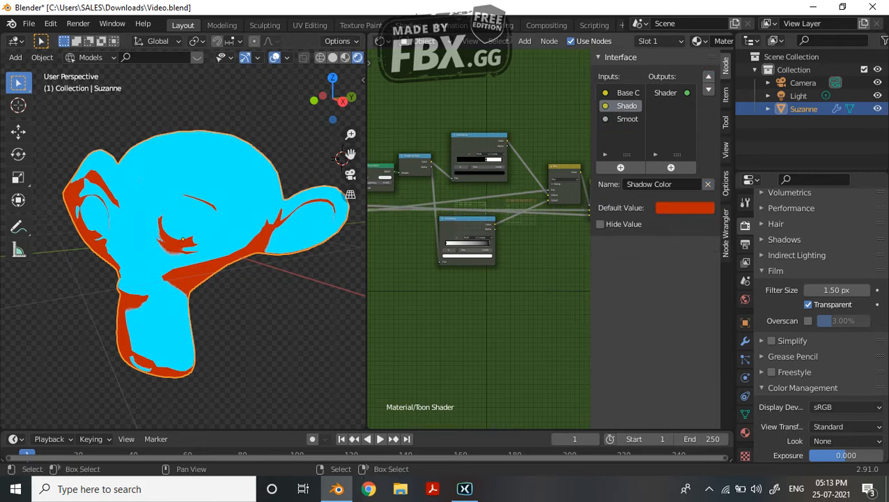
- Leave the group and try out the Toon Shader's Smoothness value
key(Tab)
scroll(465, 221, up, 4)
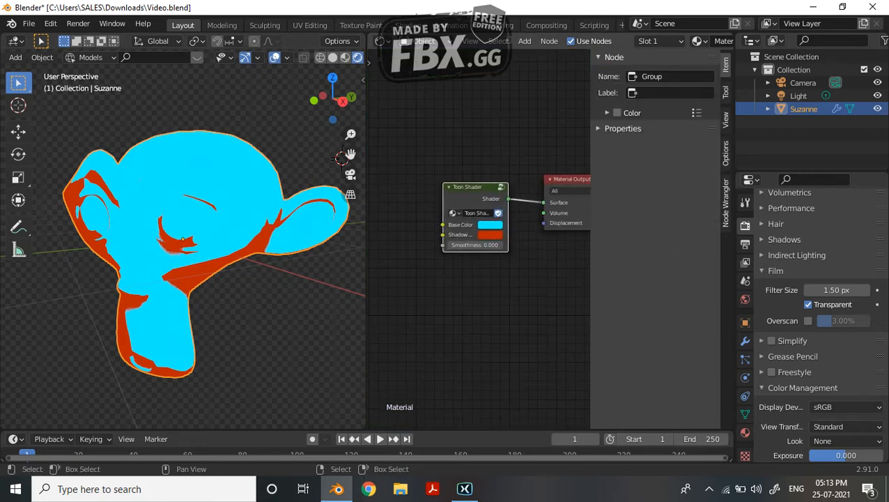
mouse_move(460, 245)
mouse_down()
mouse_move(503, 245)
mouse_move(460, 245)
mouse_up()
- Inside the group, reverse the lower ColorRamp's stops so black sits at position 0 and white at position 1
key(Tab)
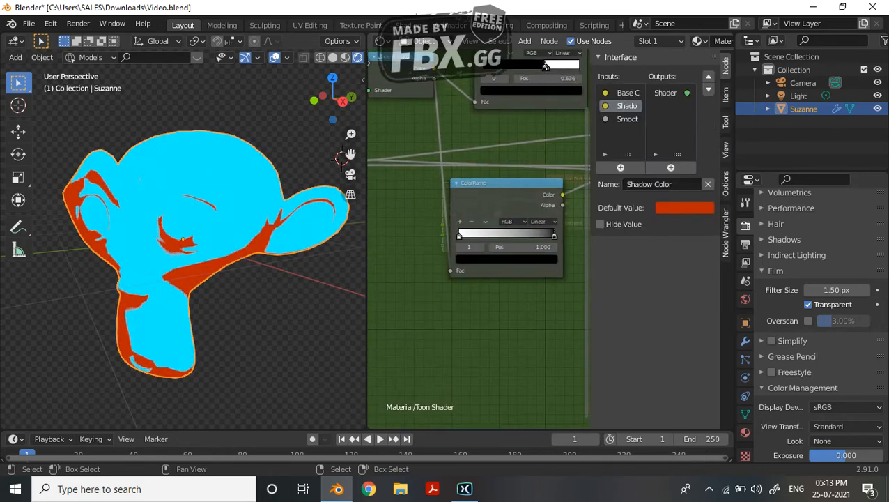
drag(555, 236, 513, 235)
drag(459, 235, 555, 236)
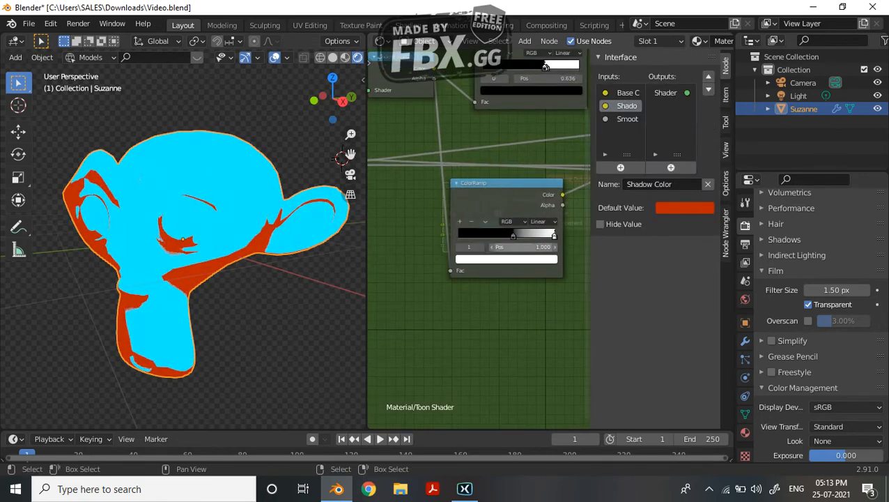
- Leave the group and set the Toon Shader's Smoothness to 1.000
key(Tab)
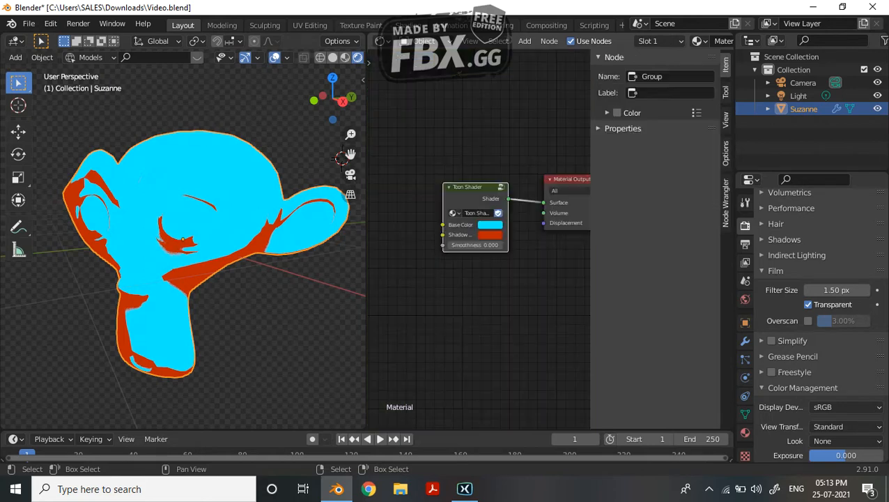
drag(460, 245, 503, 244)
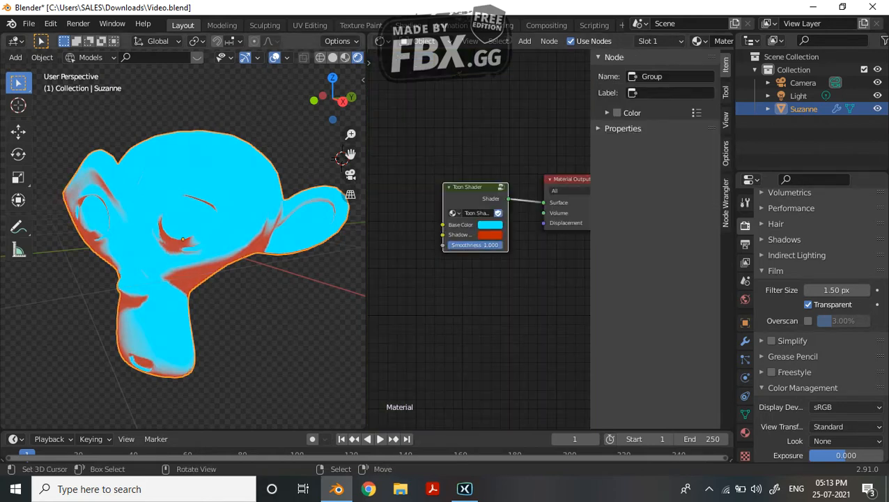
middle_drag(341, 157, 251, 196)
- Delete the upper ColorRamp node inside the Toon Shader group
key(Tab)
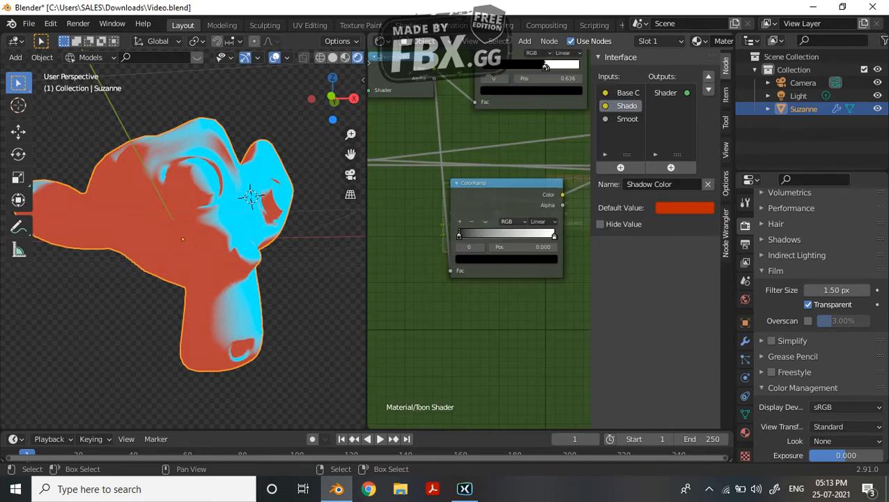
middle_drag(481, 210, 348, 325)
middle_drag(416, 181, 450, 216)
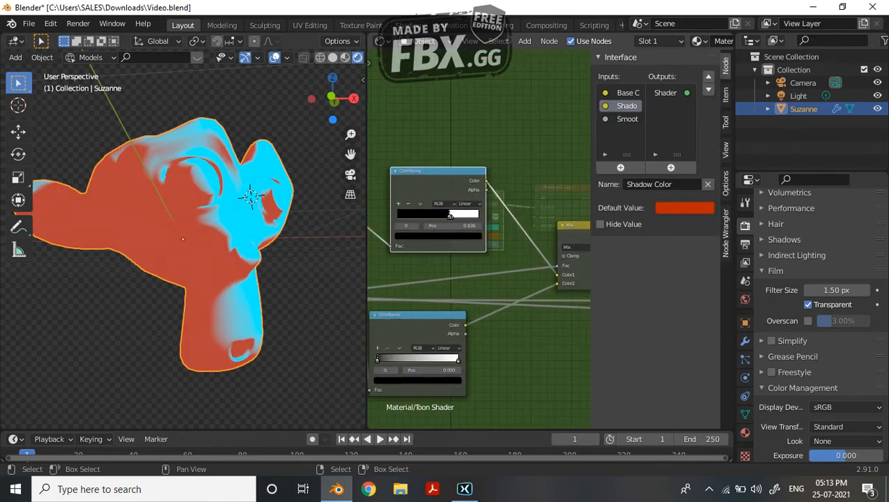
key(x)
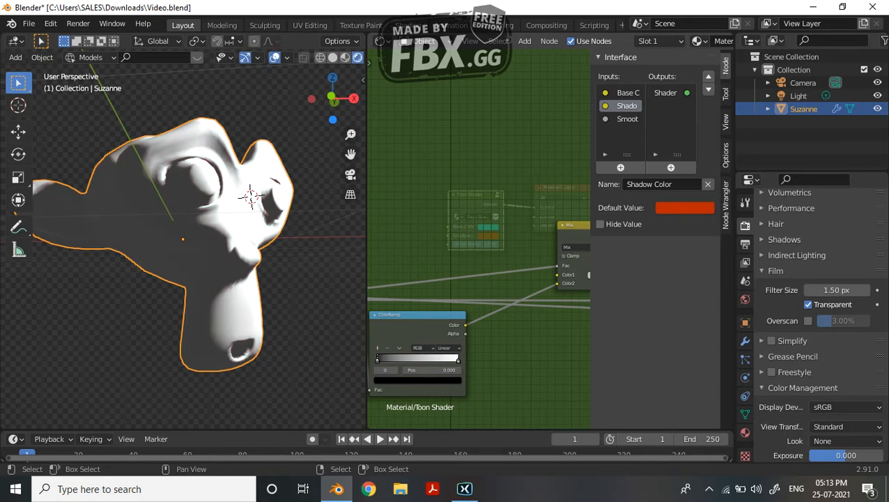
- Add a Math node in place of the removed ColorRamp and set its operation to Greater Than
key(shift+a)
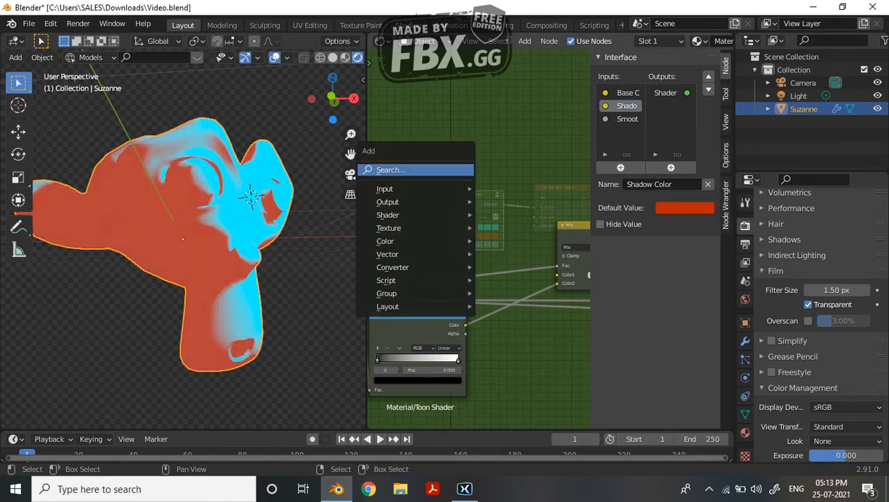
click(432, 169)
text(math)
key(Return)
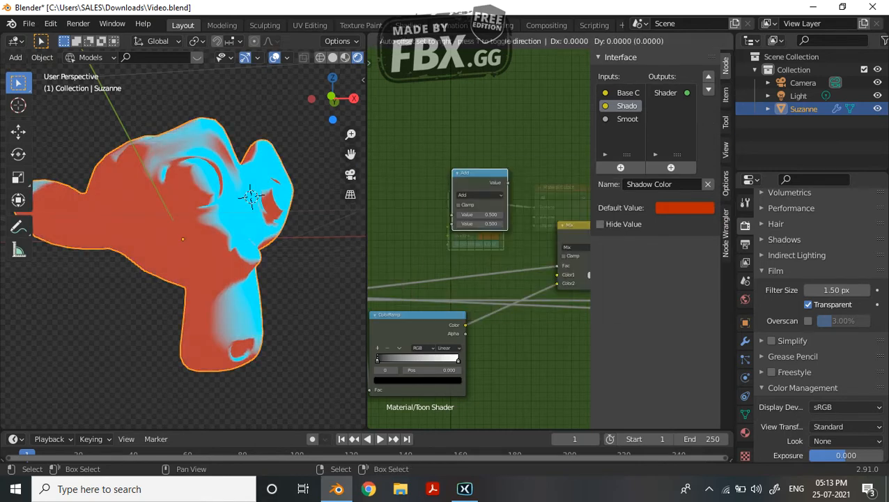
middle_drag(432, 171, 497, 192)
click(523, 219)
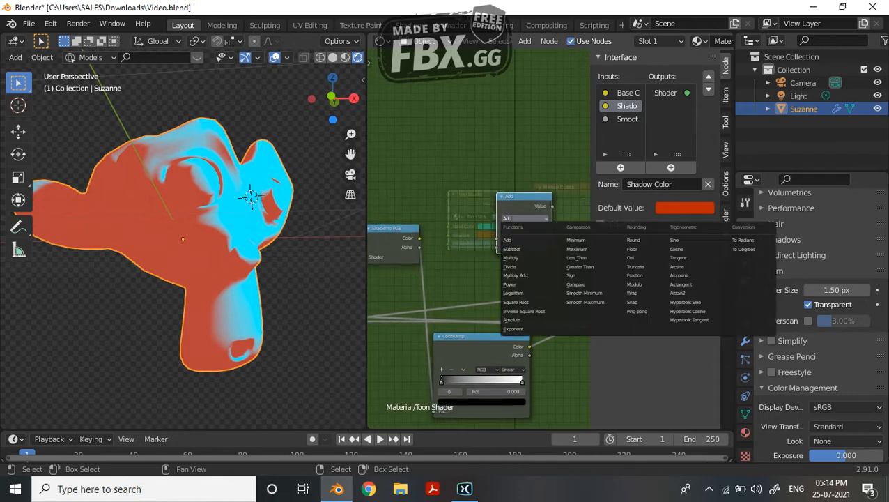
click(592, 265)
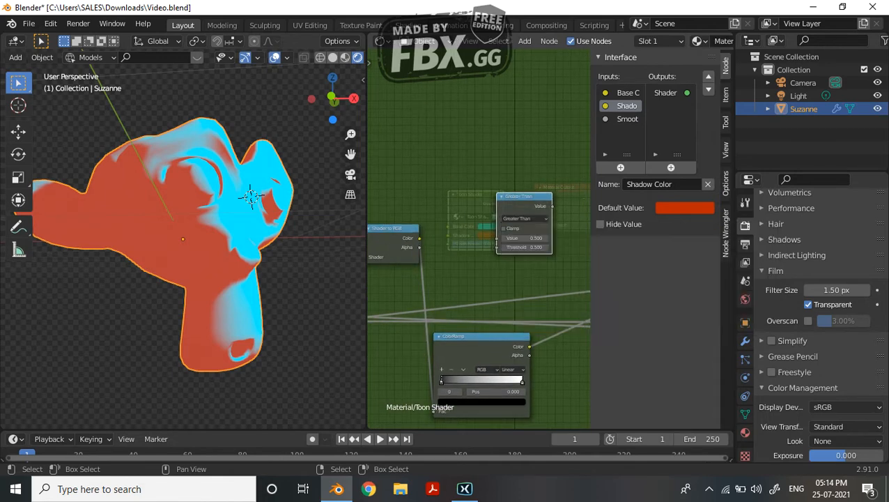
- Connect the Shader to RGB Color output to the Greater Than node's Value, and its result to the first Mix node's Color1
drag(419, 238, 497, 238)
middle_drag(497, 239, 403, 221)
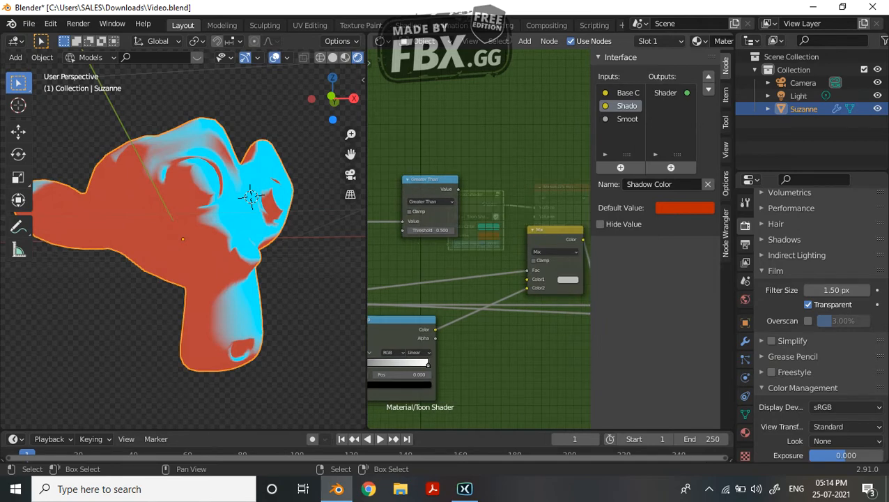
drag(458, 189, 527, 279)
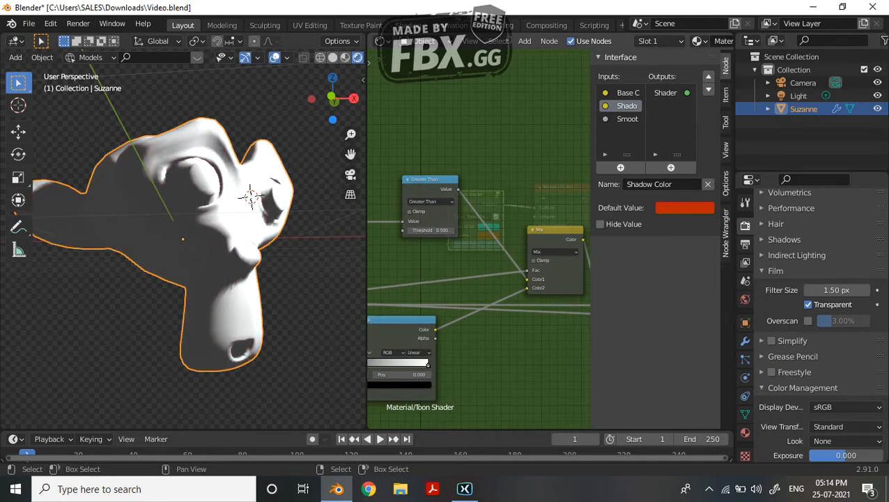
middle_drag(264, 230, 245, 237)
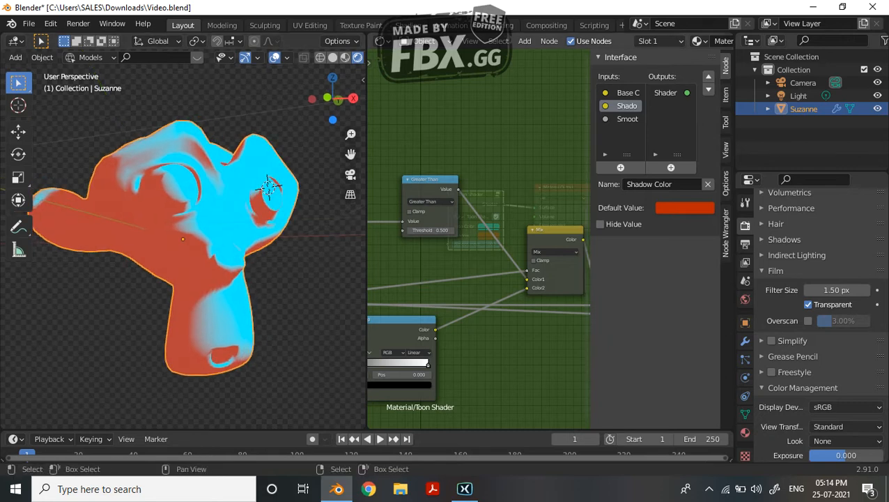
- Leave the group and set the Toon Shader's Smoothness to 0.425
key(Tab)
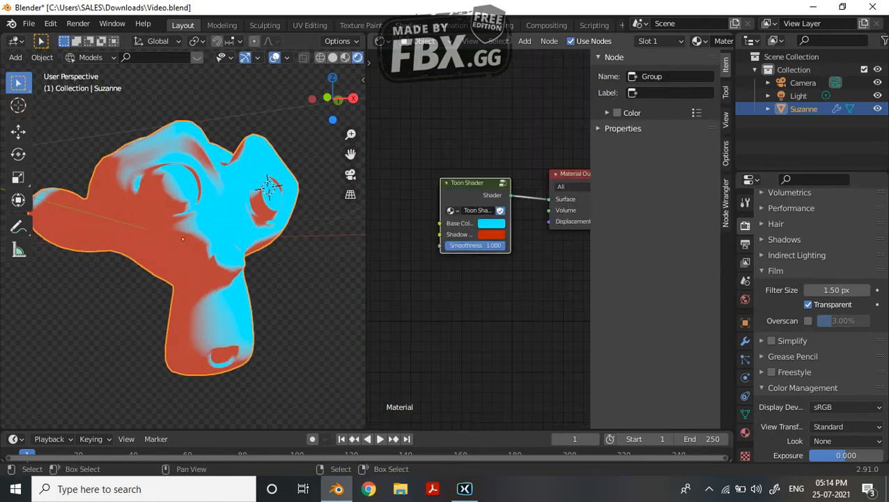
drag(488, 245, 454, 246)
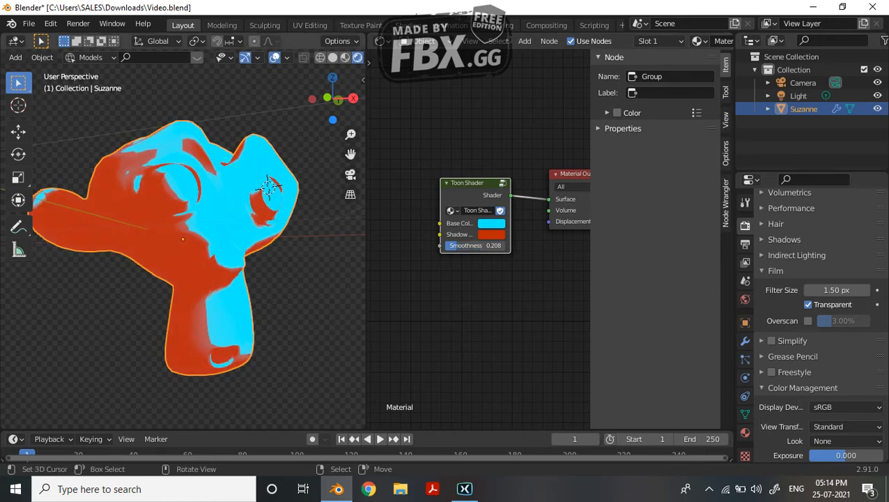
middle_drag(209, 244, 278, 237)
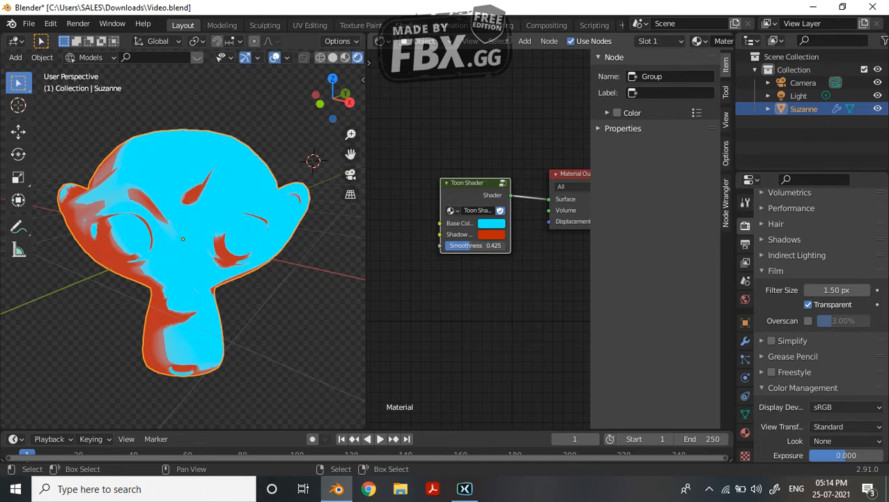
- Inside the Toon Shader group, move the ColorRamp's black and white stops inward, closer to each other
key(Tab)
middle_drag(481, 278, 566, 198)
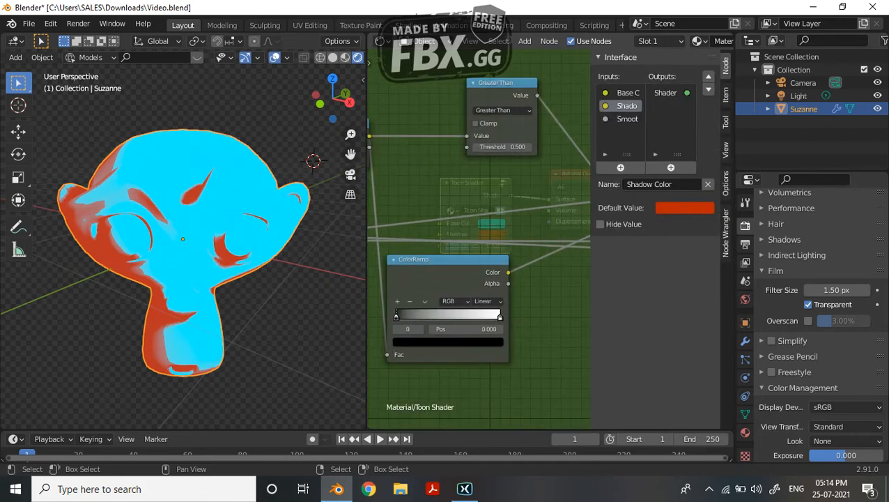
drag(500, 317, 476, 317)
mouse_move(396, 317)
mouse_down()
mouse_move(431, 317)
mouse_move(420, 318)
mouse_up()
middle_drag(313, 161, 274, 176)
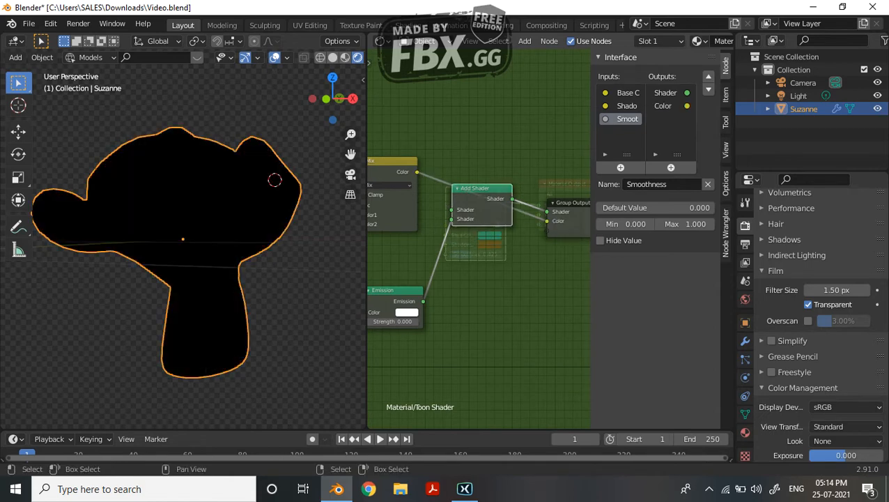
- Delete the Add Shader and Emission nodes and remove the group's Shader output, keeping only the Color output
key(ctrl+x)
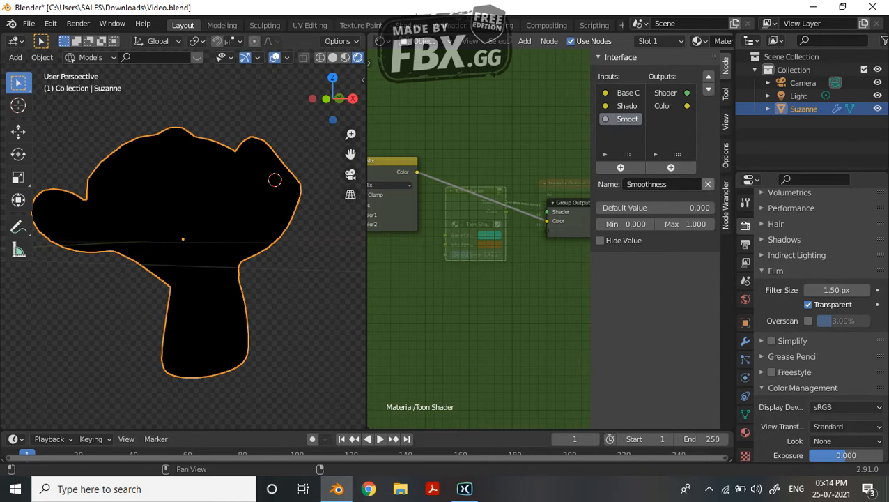
click(665, 92)
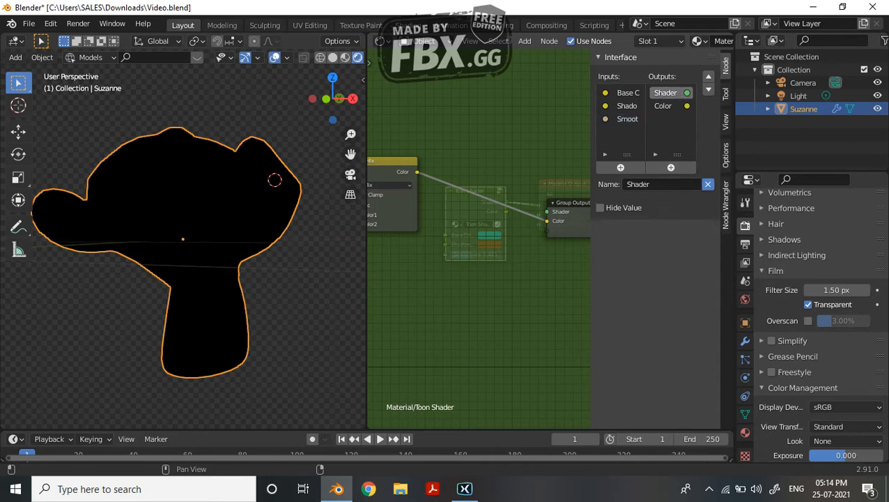
click(663, 105)
- Outside the group, connect the Toon Shader's Color output to the Material Output's Surface and set Smoothness to 0.275
key(Tab)
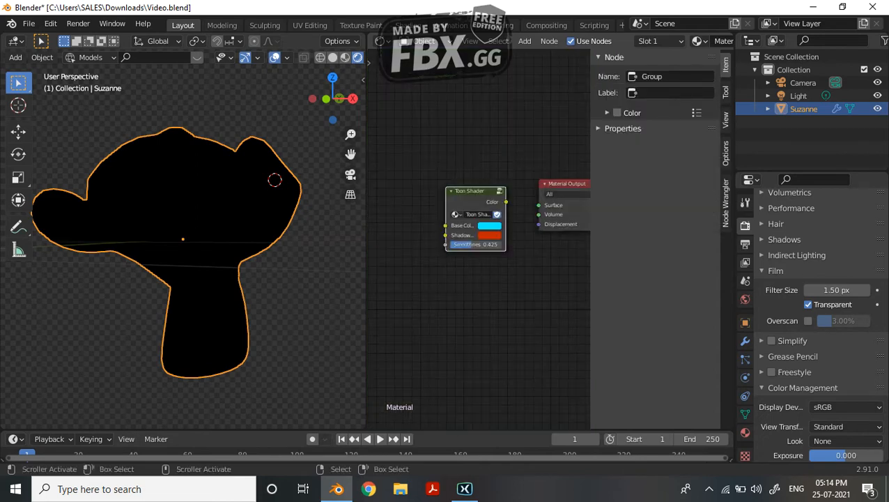
drag(506, 201, 538, 205)
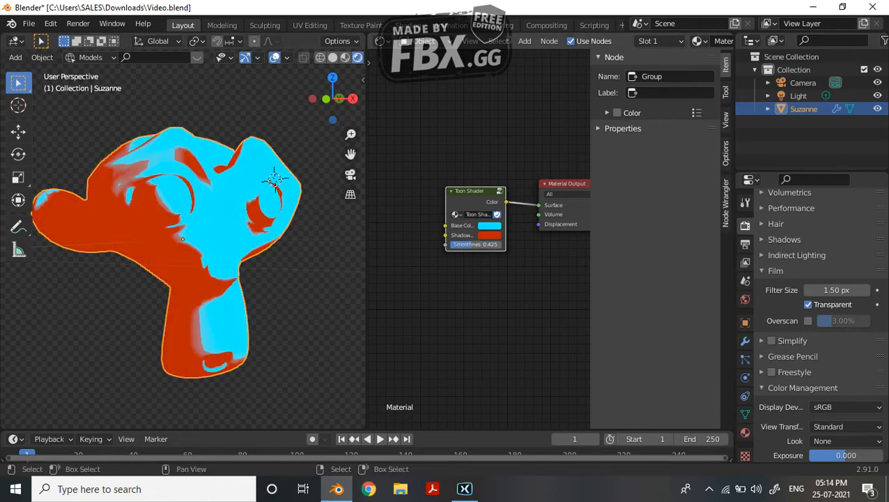
mouse_move(488, 244)
mouse_down()
mouse_move(453, 244)
mouse_move(462, 244)
mouse_up()
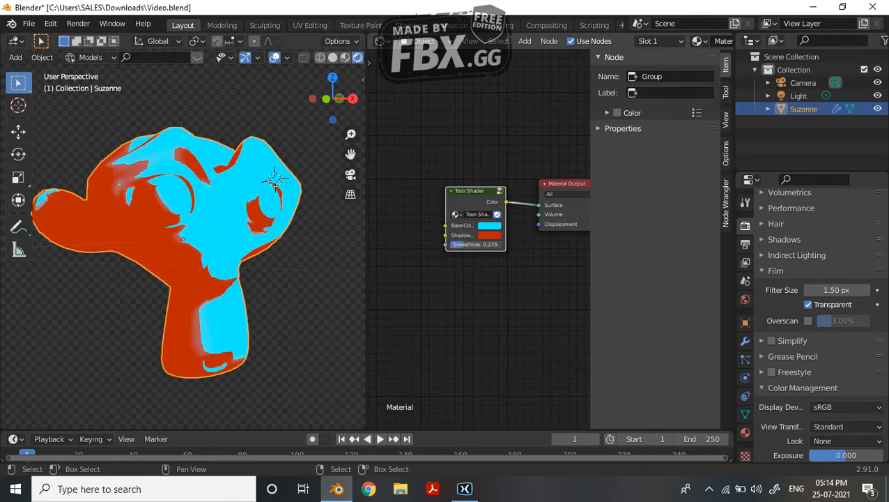
- Add a Frame node inside the Toon Shader group
key(Tab)
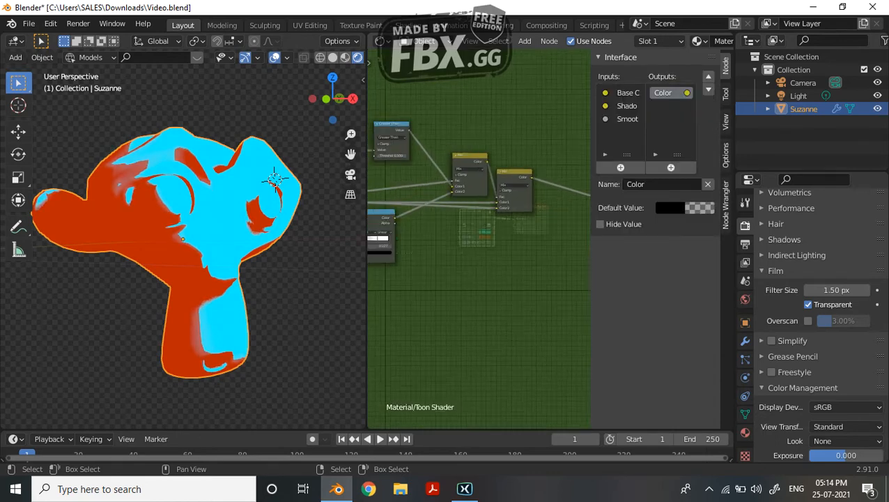
key(shift+a)
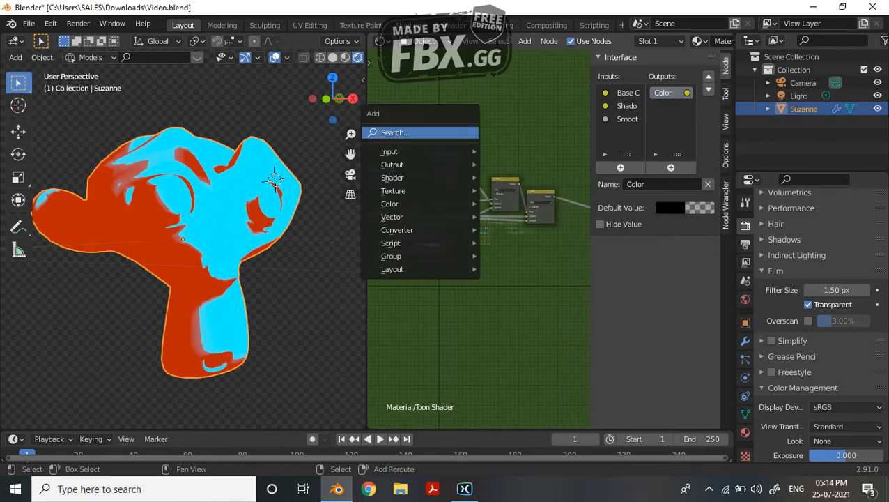
key(Return)
text(fra)
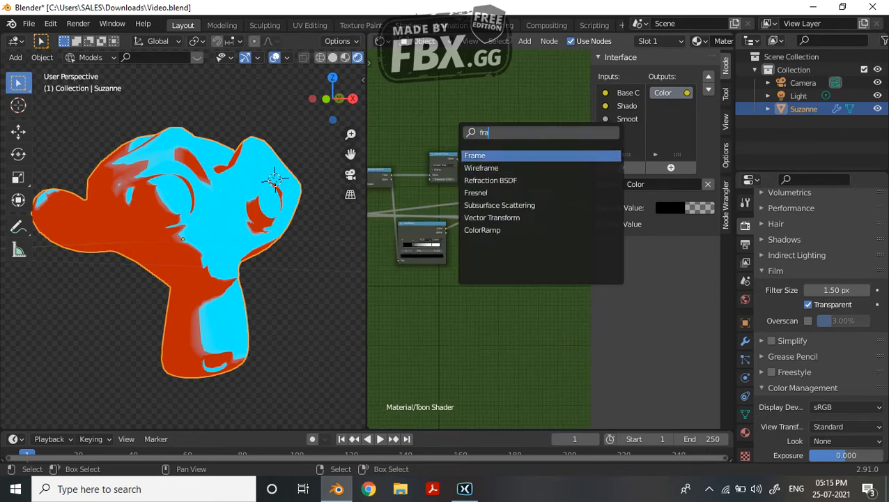
key(Return)
- Place the Greater Than, Shader to RGB, ColorRamp, diffuse shader and both Mix nodes inside the frame
drag(444, 167, 432, 144)
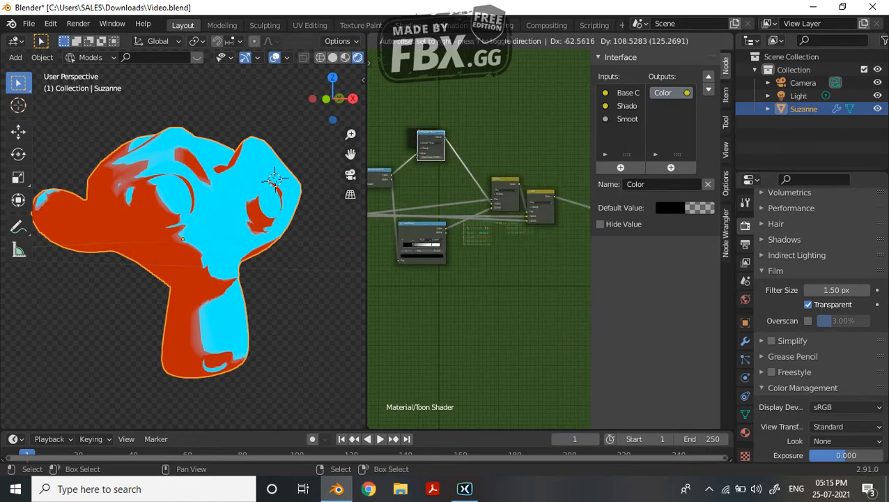
drag(380, 177, 435, 163)
click(478, 244)
drag(478, 244, 478, 199)
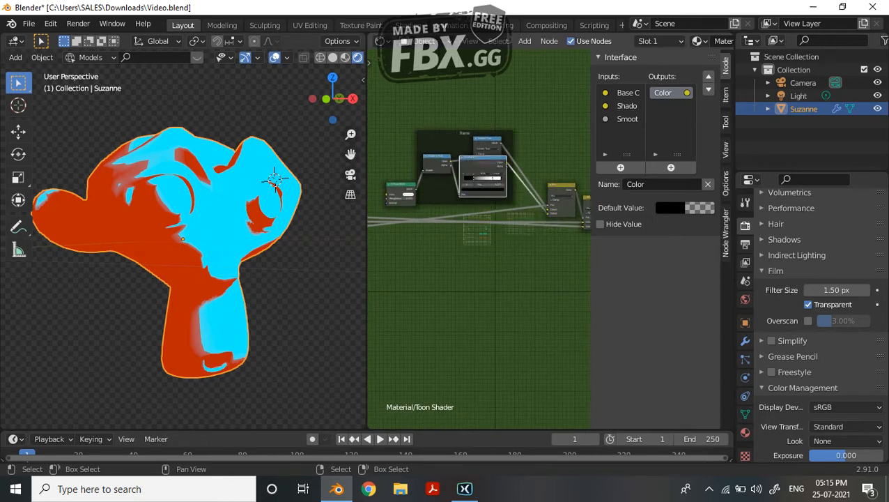
drag(401, 188, 435, 184)
key(g)
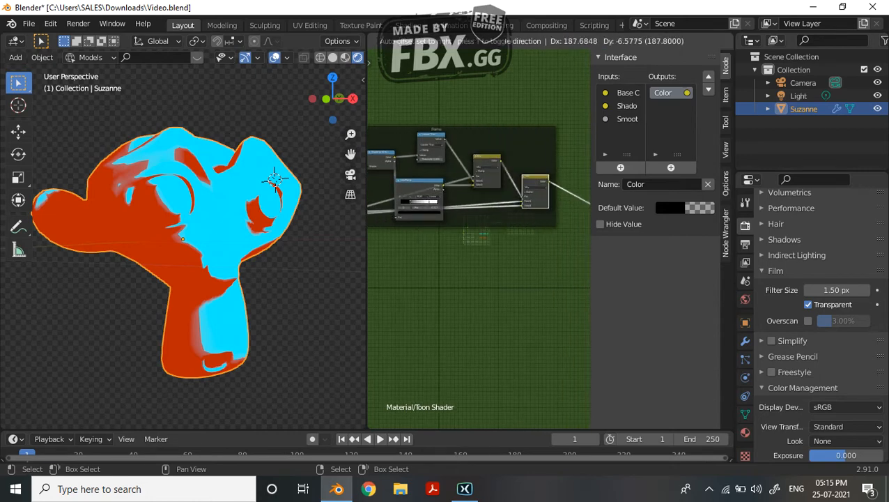
key(Return)
- Move the Group Input node clear of the frame, above its left end
middle_drag(481, 279, 557, 239)
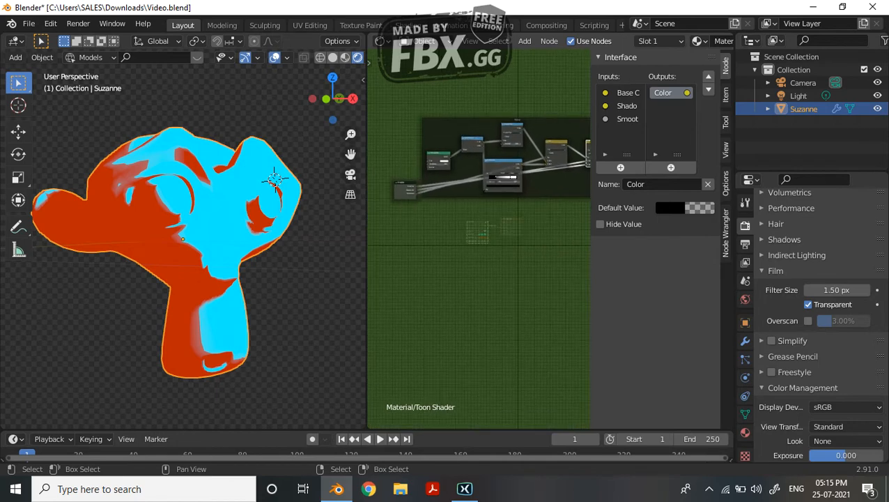
key(g)
key(Return)
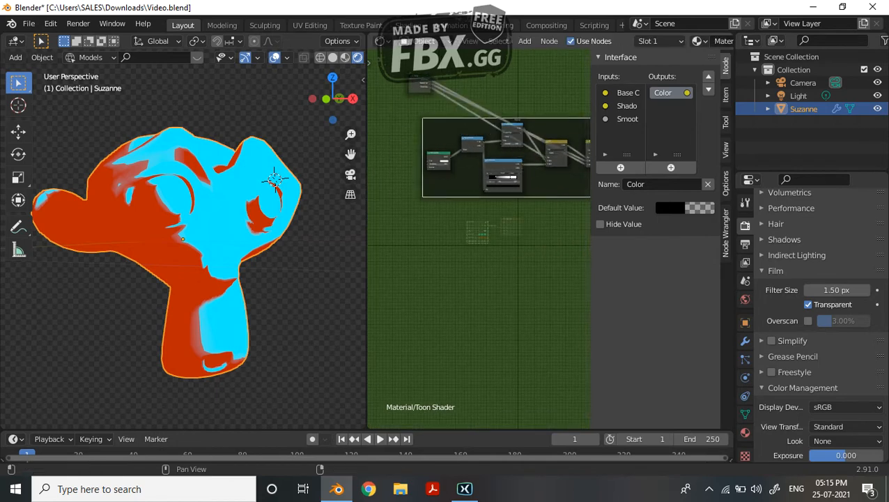
- Label the frame "Base Color"
key(ctrl+Tab)
click(673, 117)
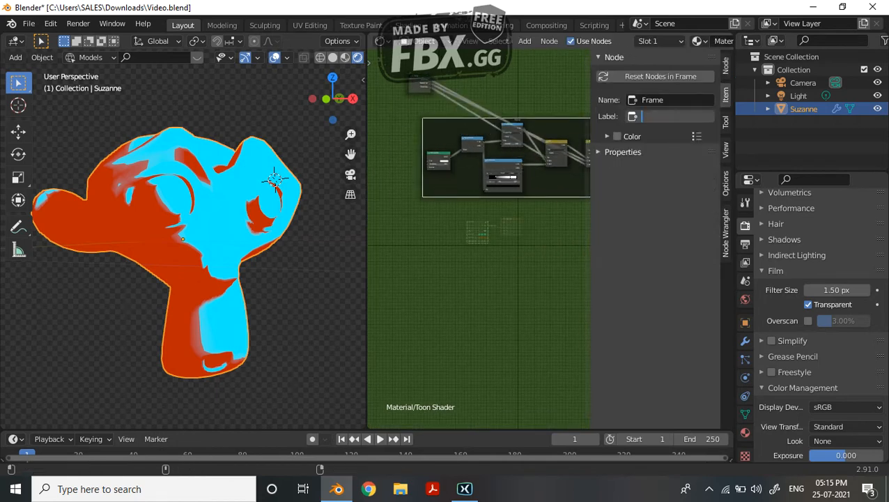
text(Base Color)
key(Return)
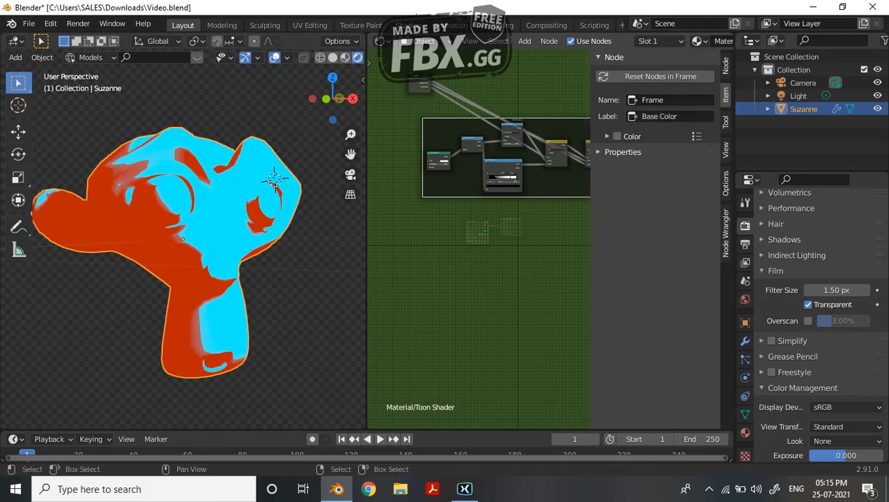
- Duplicate the Base Color frame and place the empty copy below the original
ctrl+scroll(478, 159, right, 2)
key(shift+d)
key(Return)
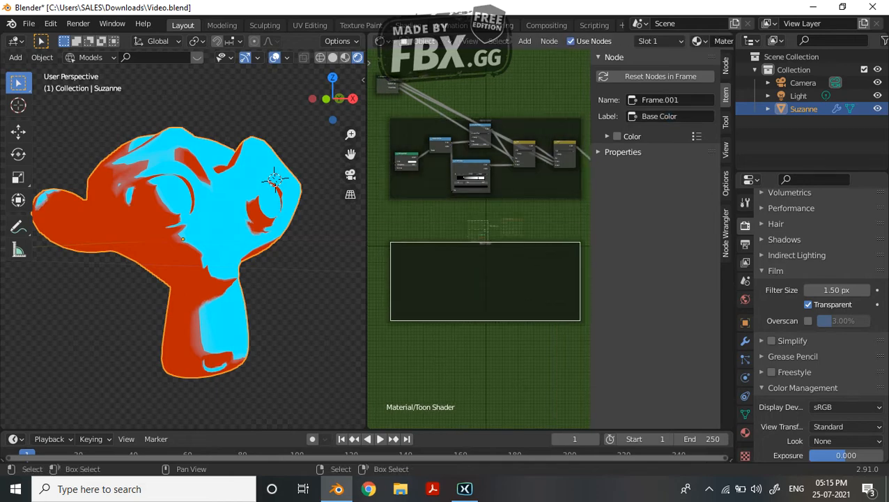
- Enable a custom color on the original Base Color frame and set it to red
click(425, 189)
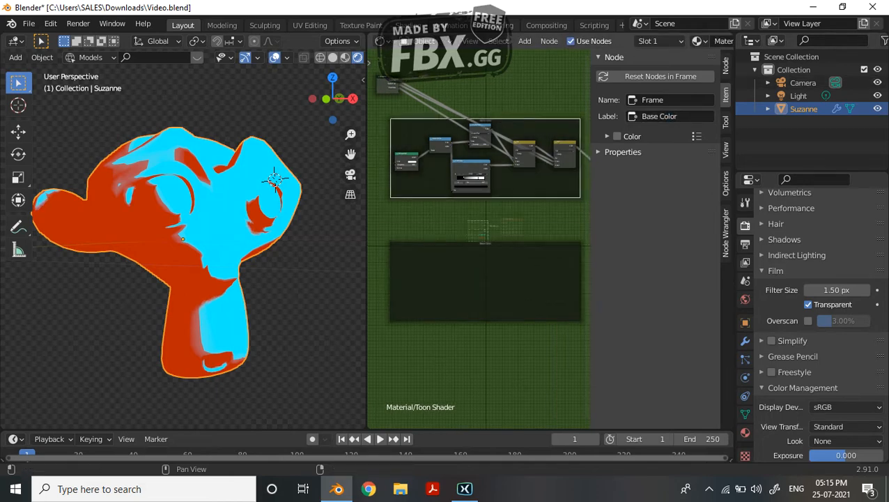
click(617, 136)
click(607, 136)
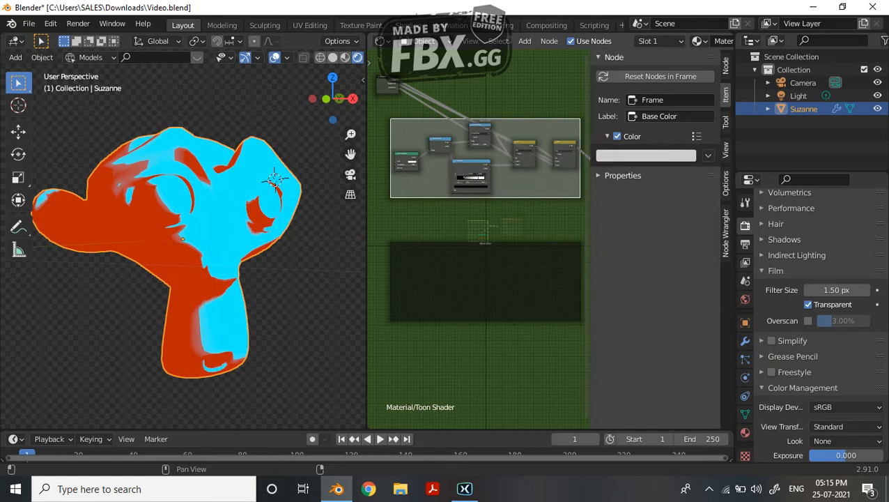
drag(651, 217, 647, 264)
- Enable a custom color on the empty duplicate frame and set it to blue
click(486, 282)
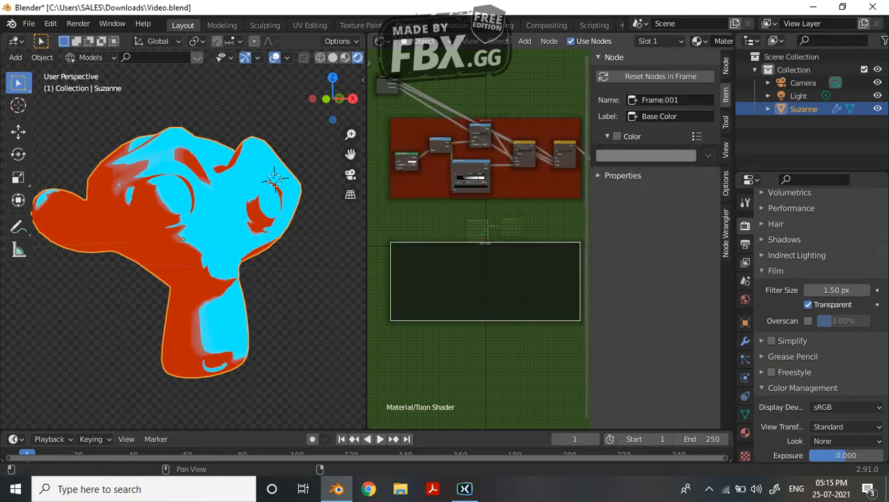
click(616, 136)
click(646, 155)
drag(651, 217, 657, 168)
- Relabel the blue frame as "Rim Light"
click(672, 117)
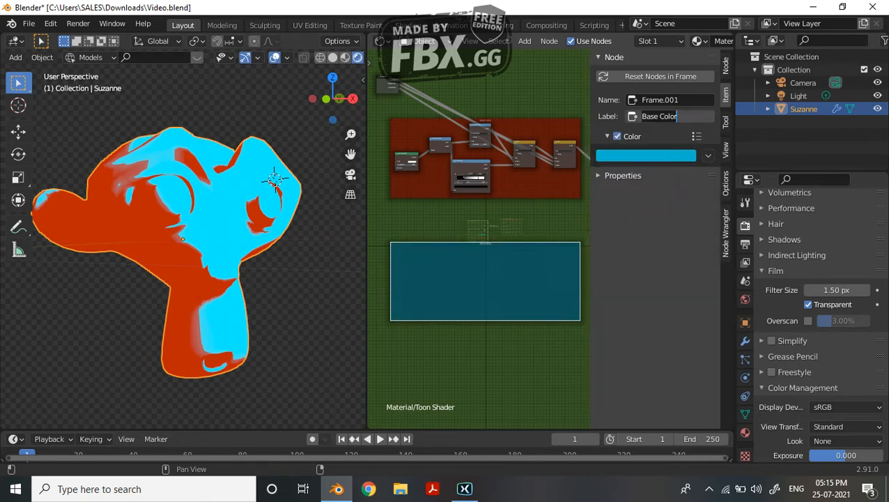
text(Rim)
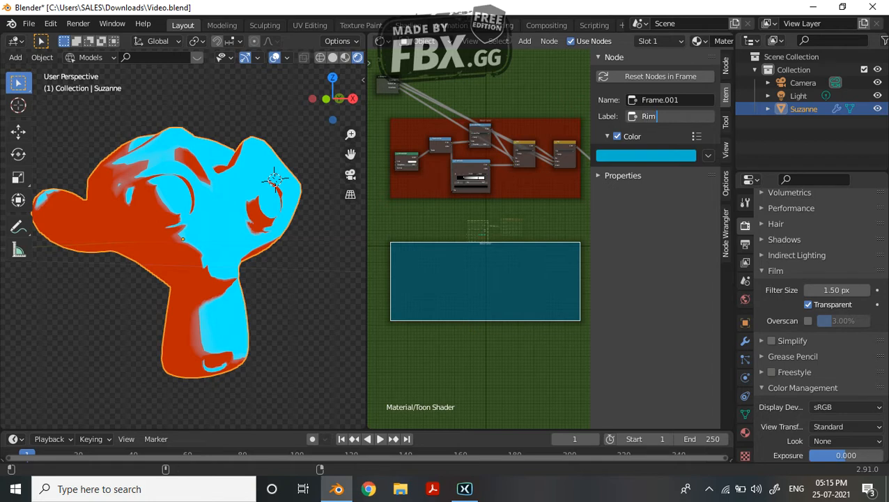
text( Light)
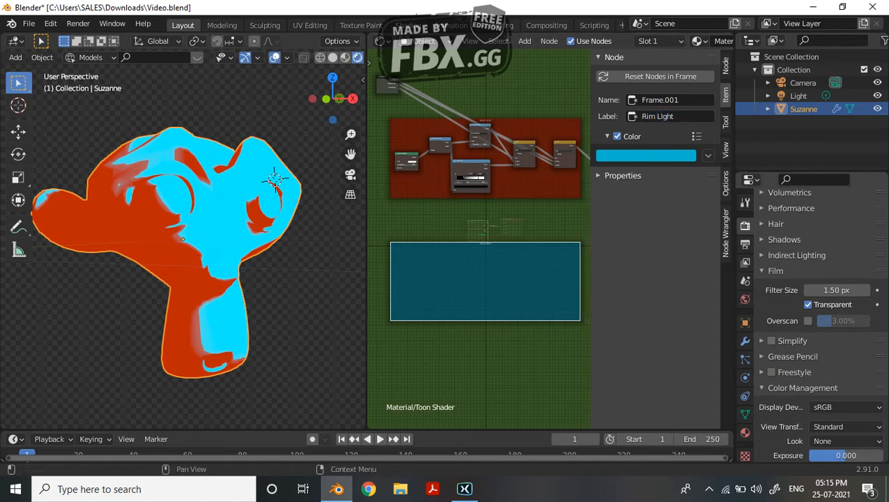
key(Return)
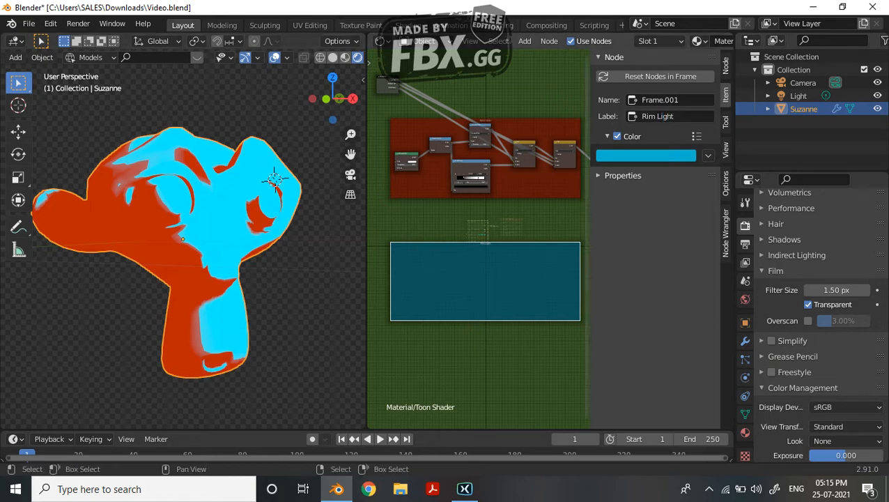
- Add a Fresnel node inside the Rim Light frame
scroll(486, 239, up, 1)
middle_drag(486, 281, 454, 294)
scroll(485, 237, up, 3)
key(shift+a)
click(481, 253)
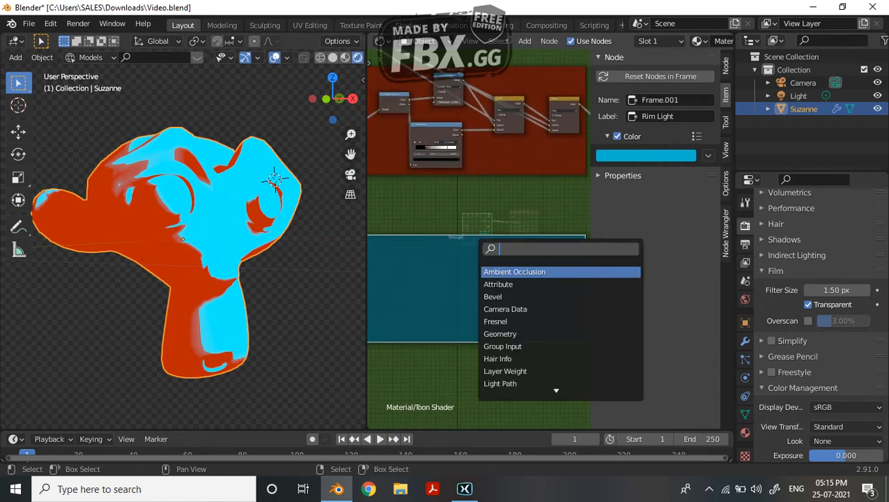
text(fe)
key(Return)
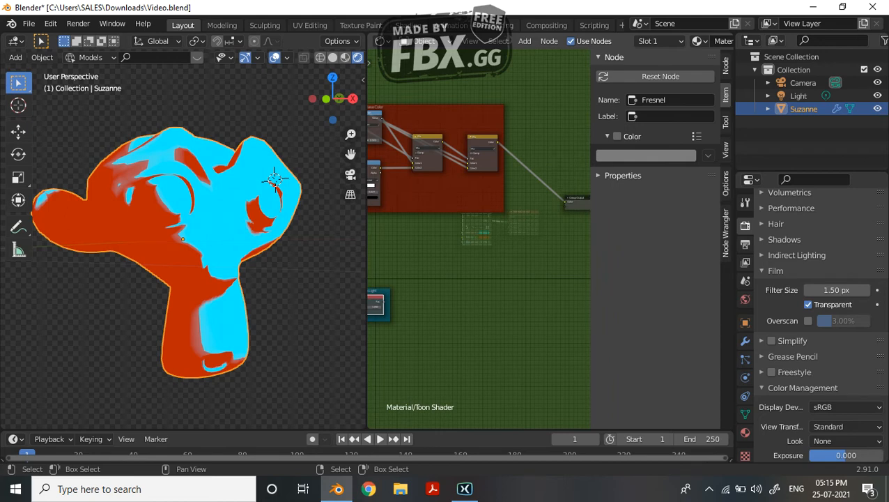
- Connect the Fresnel node's Fac output to the Group Output's Color and view the model from the front
drag(382, 302, 565, 202)
middle_drag(230, 230, 170, 230)
middle_drag(432, 293, 519, 241)
scroll(478, 238, up, 7)
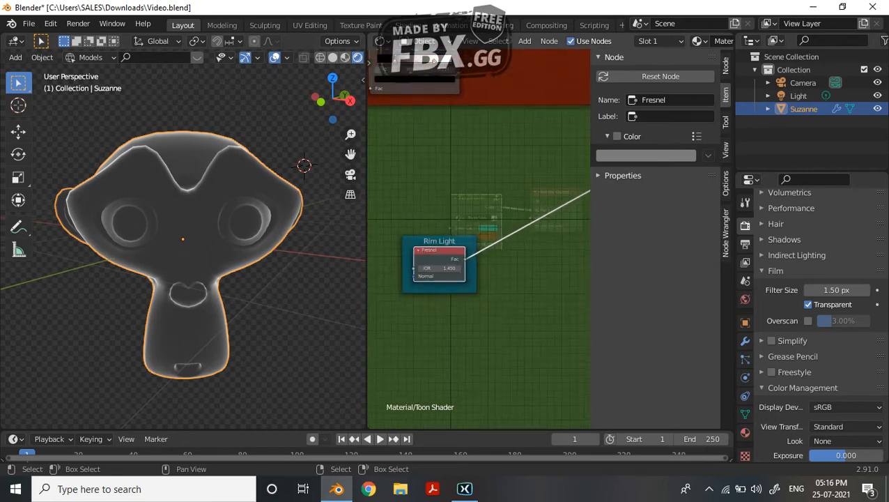
- Add a ColorRamp node on the Fresnel's output link inside the Rim Light frame
scroll(439, 276, up, 2)
key(shift+a)
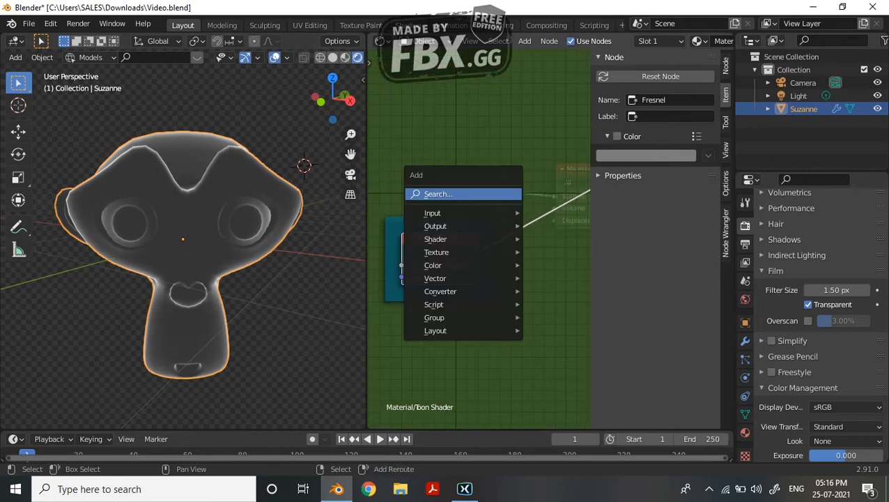
key(Return)
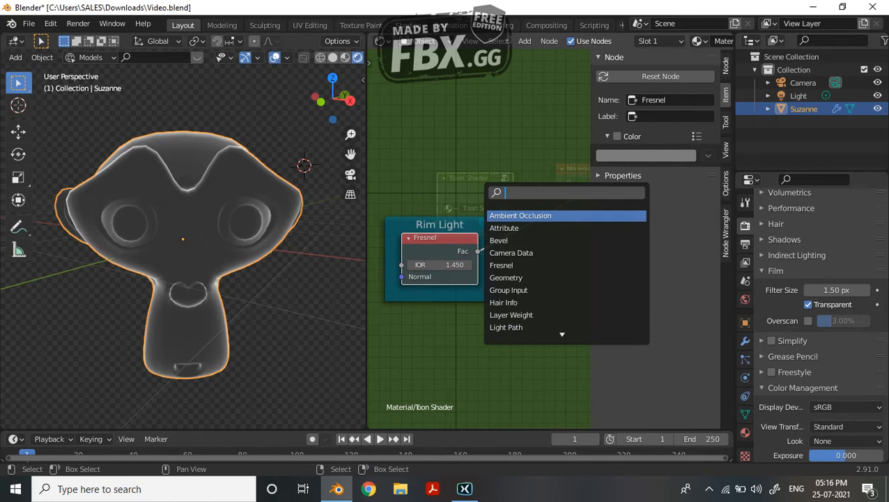
text(col)
key(Down)
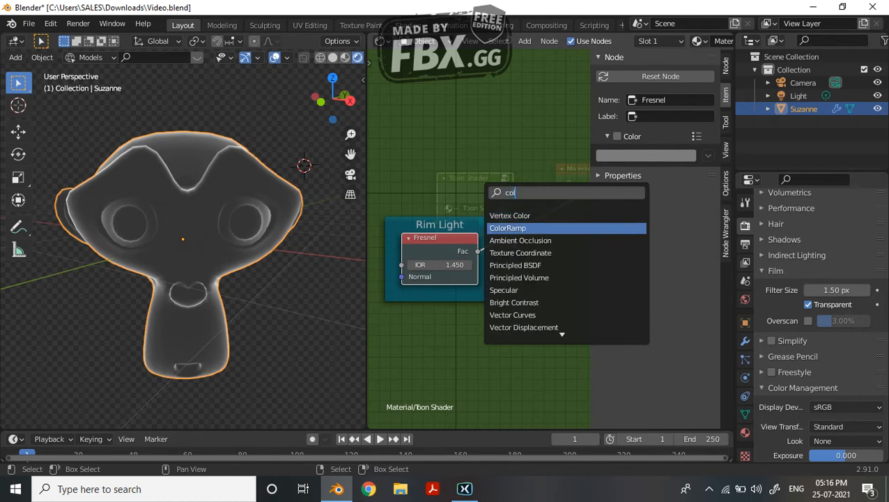
key(Return)
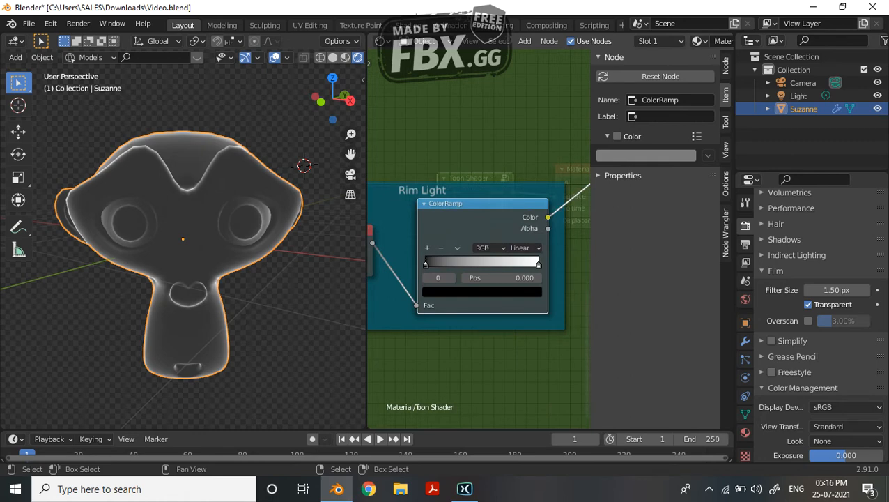
- Add a Math node above the ColorRamp in the Rim Light frame and set its operation to Greater Than
key(shift+a)
key(Return)
text(m)
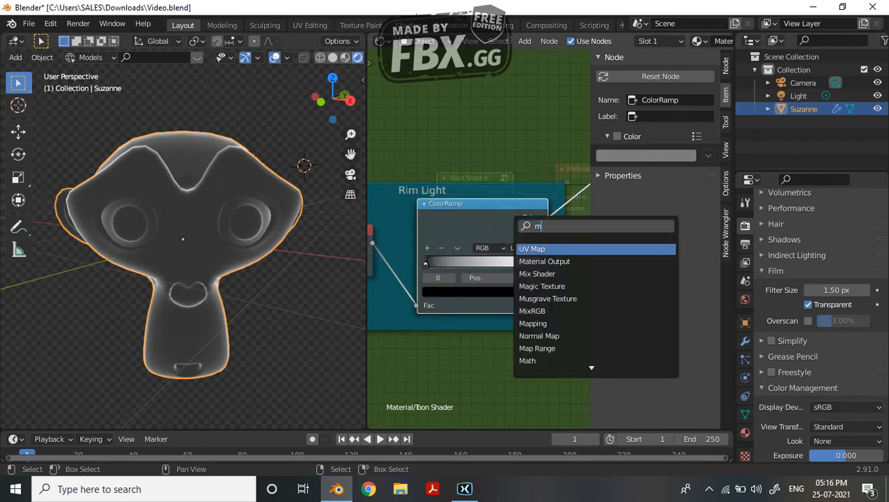
text(iath)
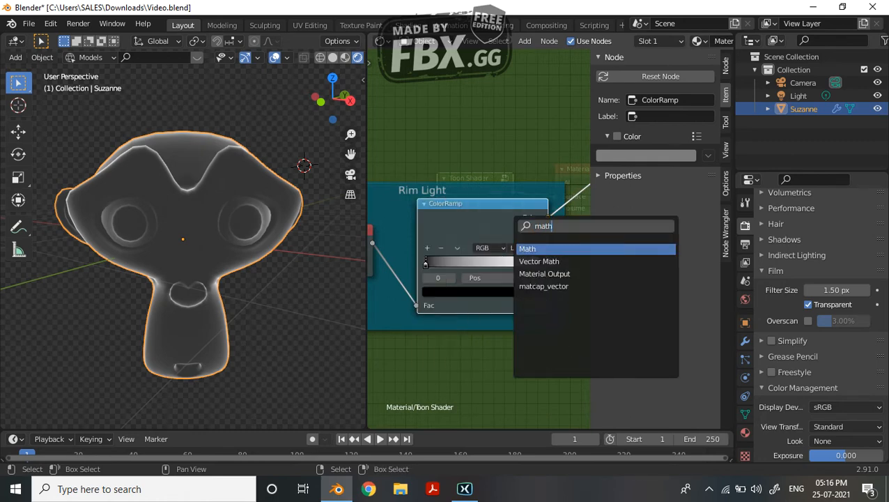
key(Return)
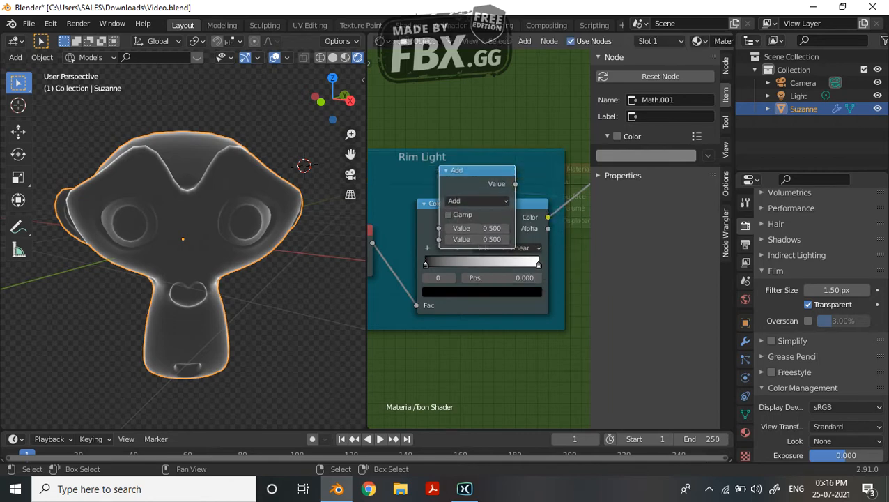
click(488, 112)
middle_drag(488, 129, 469, 134)
click(470, 139)
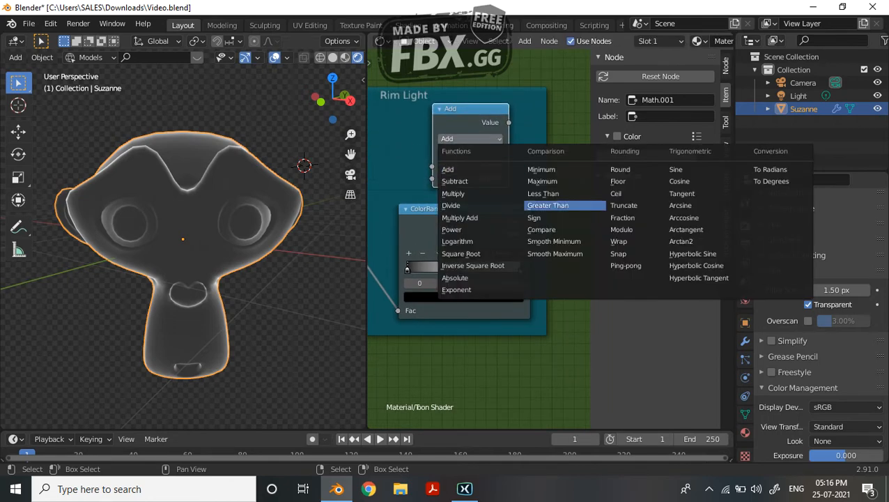
click(551, 204)
- Insert a MixRGB node on the ColorRamp's output link and place it inside the Rim Light frame
middle_drag(546, 157, 505, 155)
key(shift+a)
click(505, 152)
text(mix)
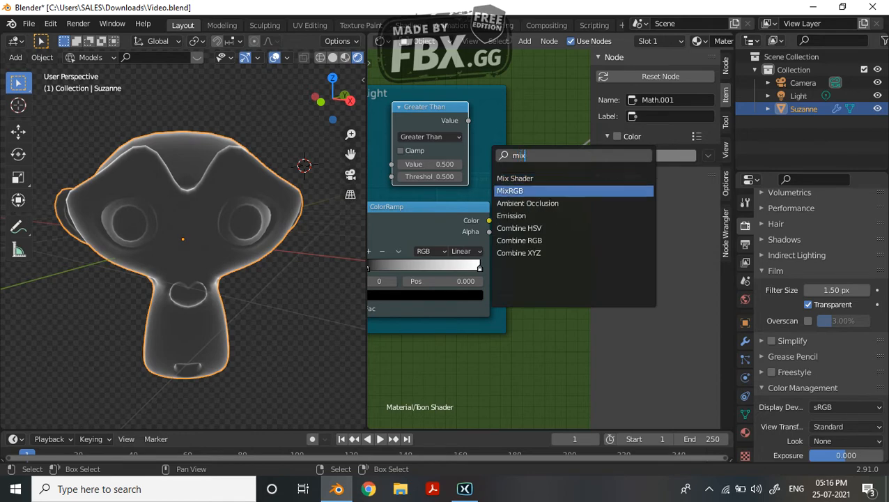
click(512, 191)
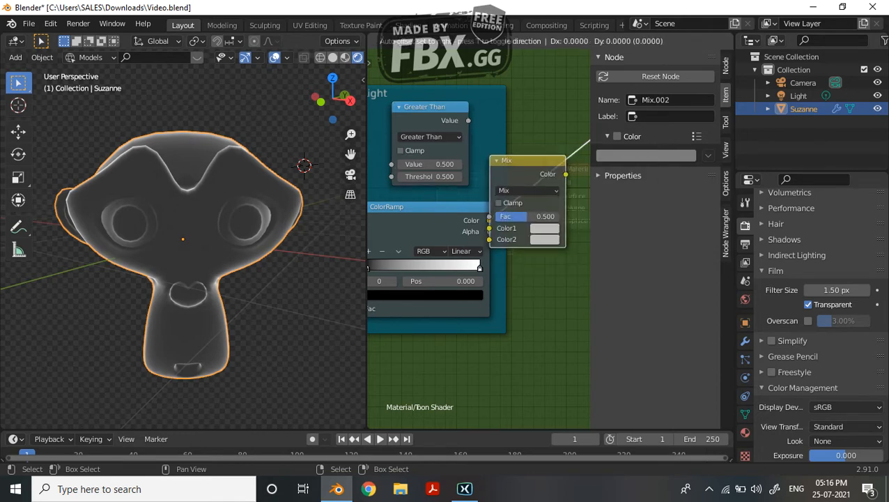
click(547, 202)
drag(550, 163, 541, 144)
- Connect the Greater Than node's Value output to the Mix node's Color2 and the Fresnel's Fac to the Greater Than's Value input
mouse_move(468, 120)
mouse_down()
mouse_move(511, 213)
mouse_move(524, 200)
mouse_up()
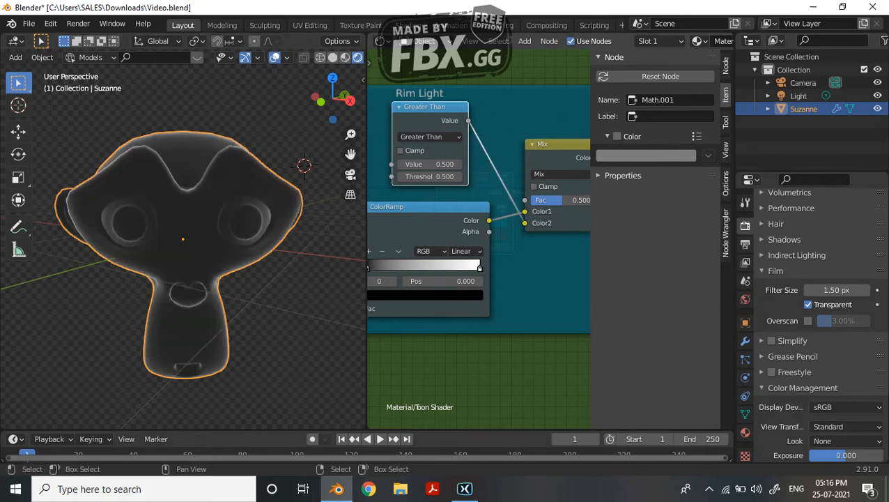
middle_drag(481, 230, 538, 259)
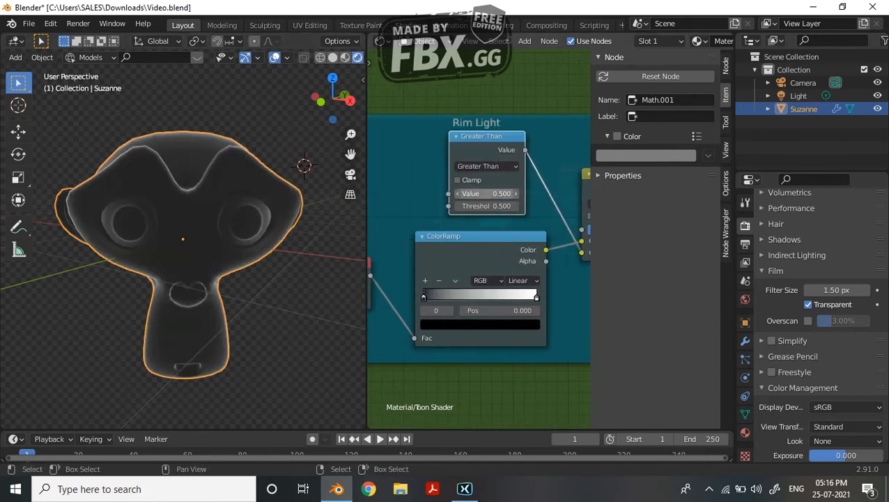
middle_drag(370, 275, 409, 273)
drag(410, 273, 487, 191)
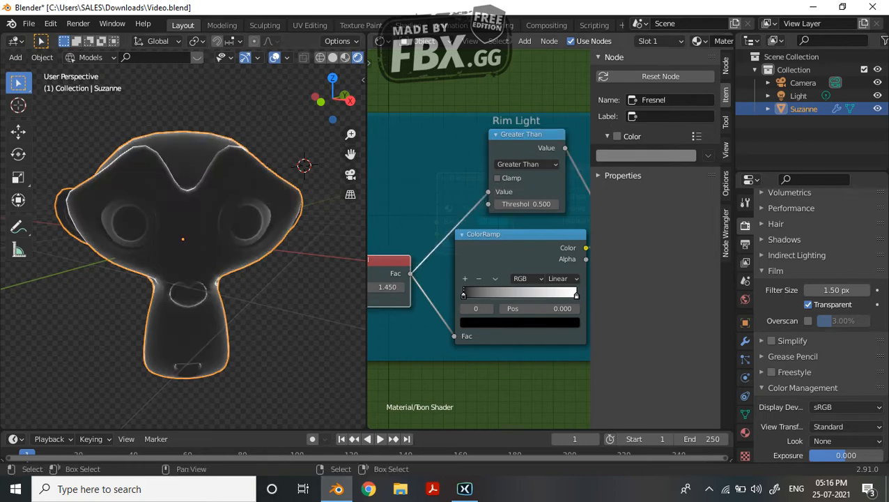
- Try the Rim Light Mix factor at 1.000 and inspect the rim on the model from another angle
middle_drag(578, 230, 412, 211)
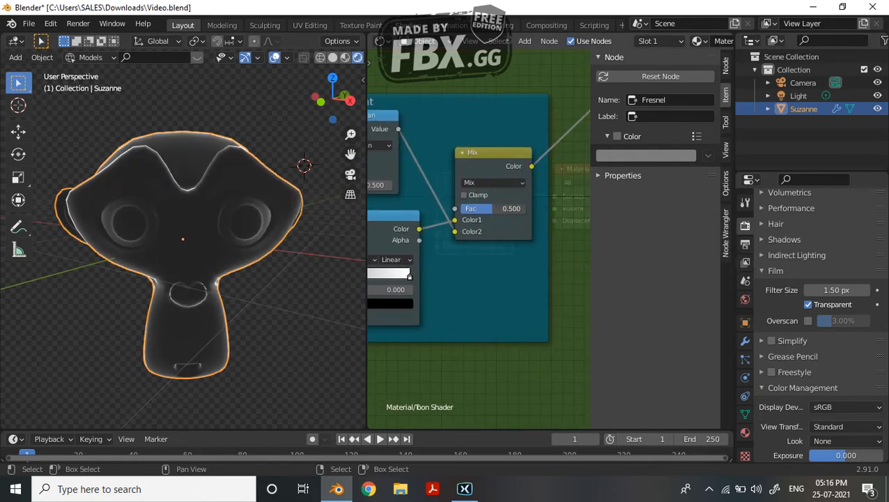
drag(492, 208, 531, 208)
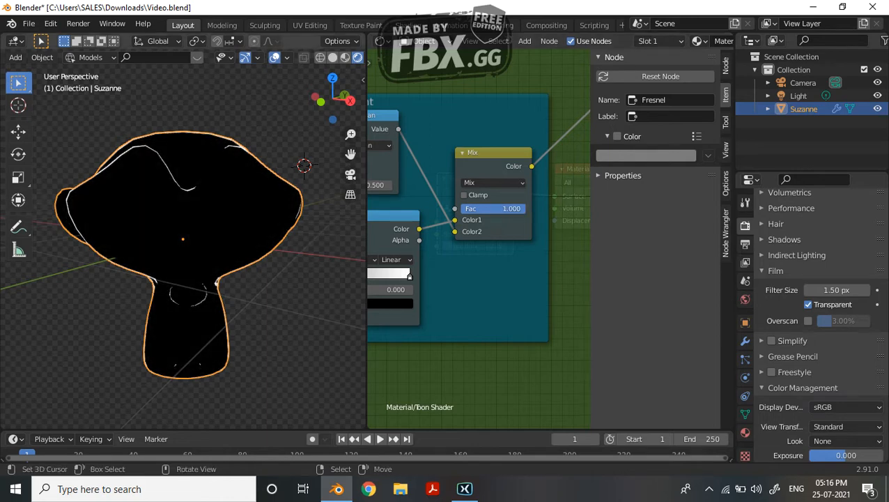
middle_drag(209, 265, 237, 258)
- Try a Fresnel IOR of 0.900 with the Rim Light Mix factor at 0.000
middle_drag(377, 292, 610, 287)
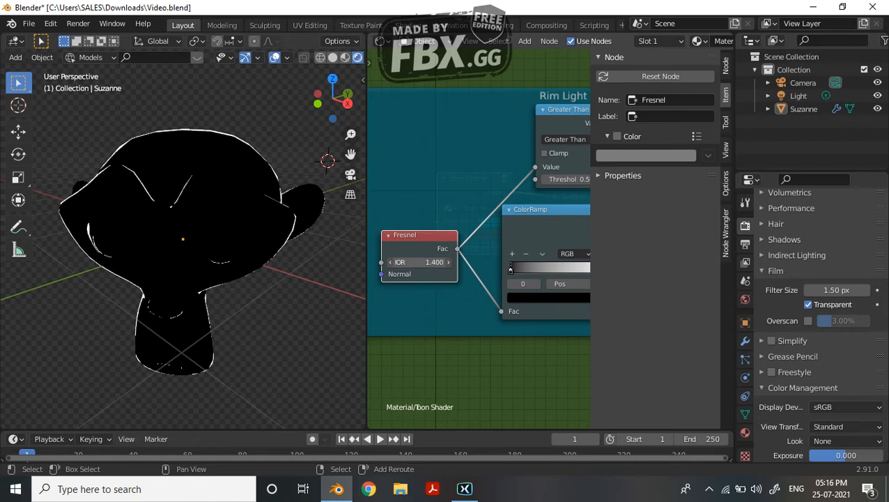
drag(425, 262, 366, 262)
mouse_move(551, 349)
middle_down()
mouse_move(293, 302)
mouse_move(303, 325)
middle_up()
drag(439, 178, 397, 179)
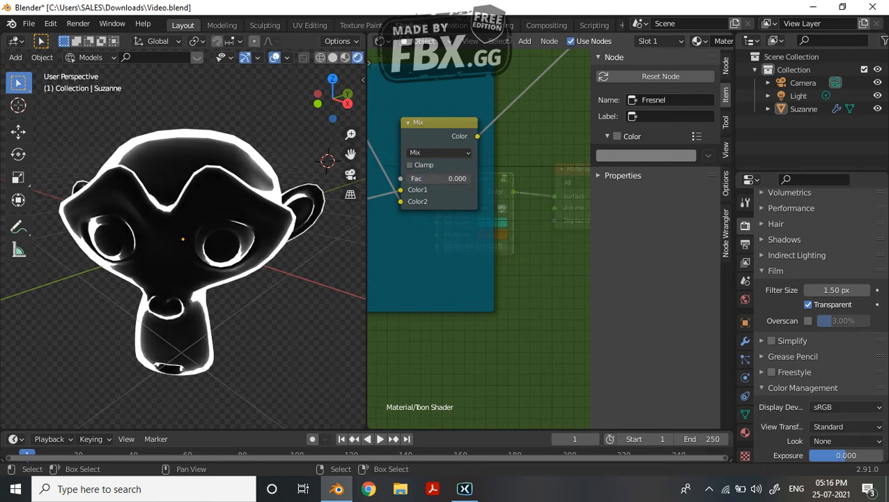
- Set the Rim Light Mix factor to about 0.808 and the Fresnel IOR to 0.99
middle_drag(244, 278, 139, 278)
drag(418, 178, 463, 178)
middle_drag(390, 239, 633, 235)
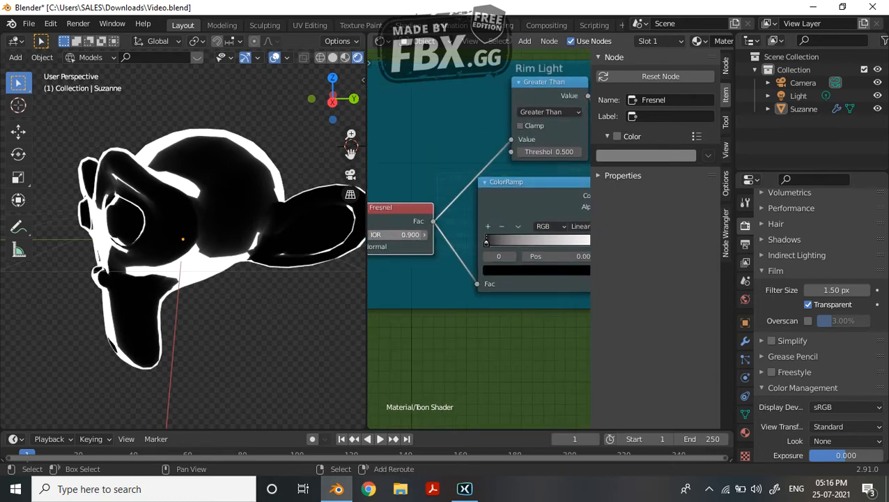
click(397, 234)
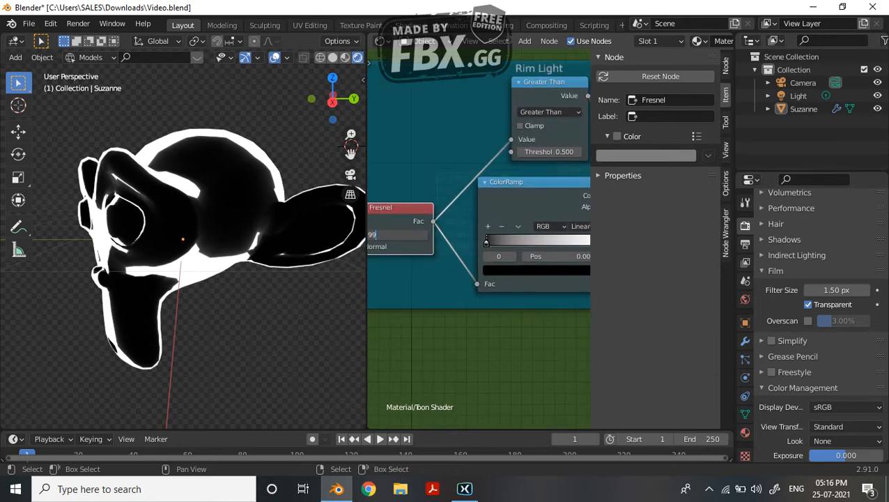
key(Return)
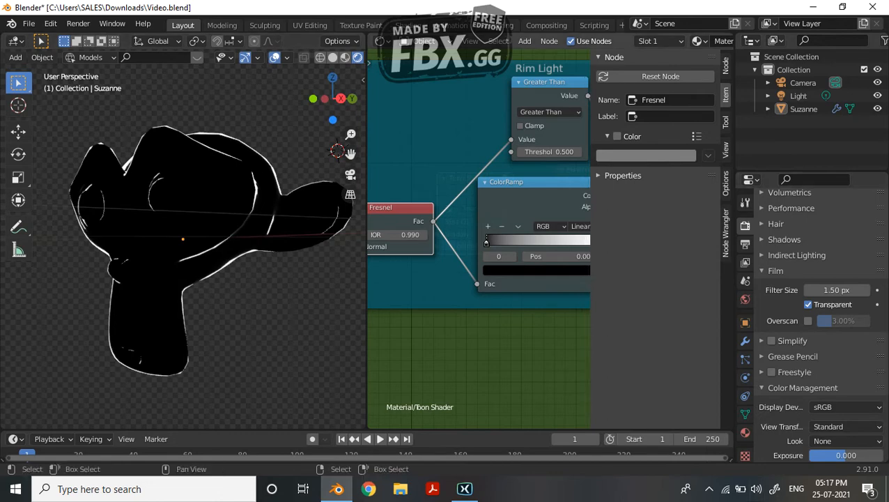
- Nudge the ColorRamp node down and insert a MixRGB node between the Rim Light Mix and the Group Output
middle_drag(488, 244, 372, 233)
drag(425, 170, 425, 182)
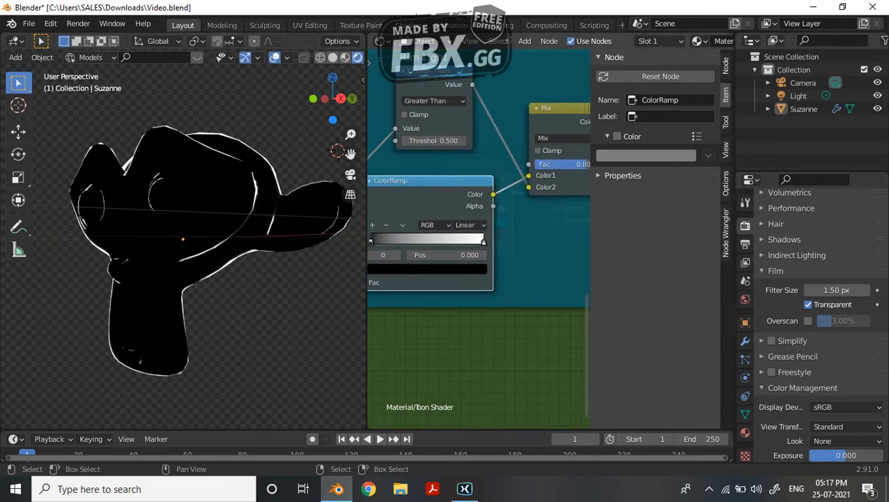
scroll(418, 256, down, 3)
middle_drag(550, 160, 372, 294)
middle_drag(367, 200, 391, 214)
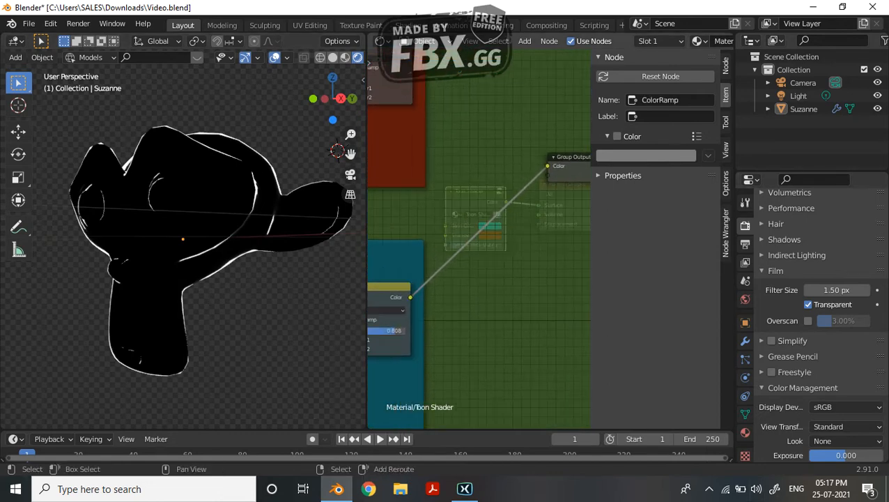
key(shift+a)
text(mi)
key(Down)
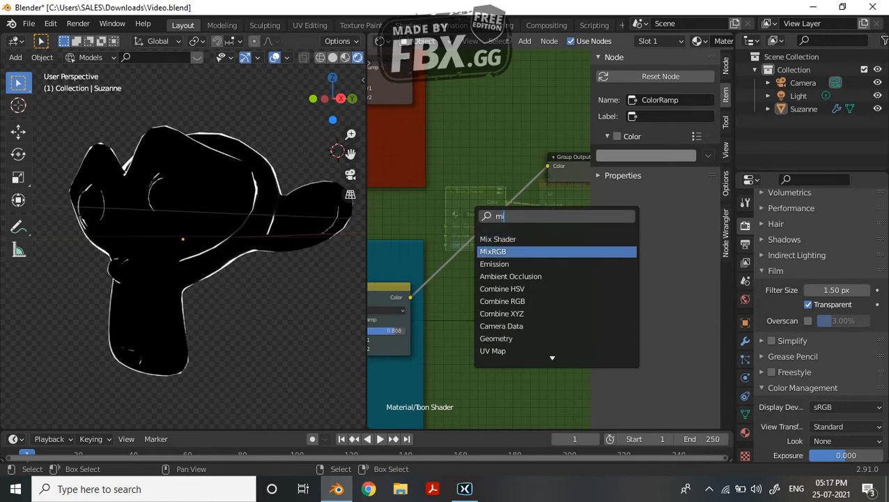
key(Return)
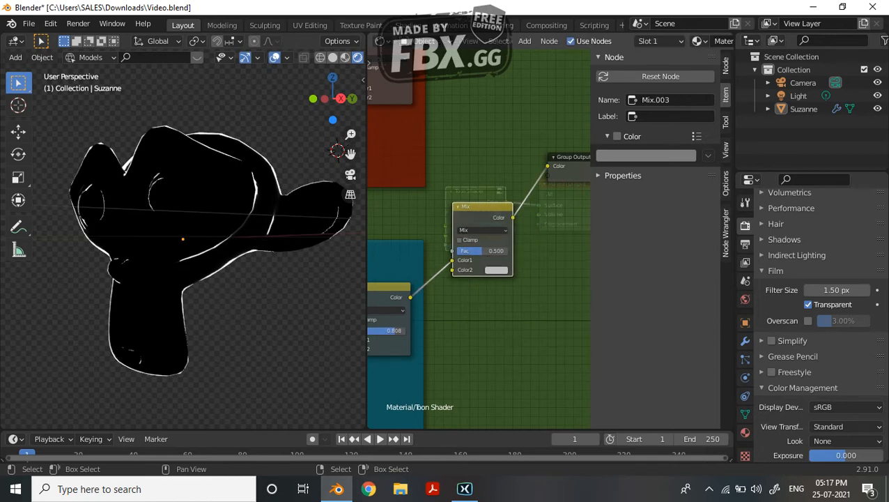
- Connect the Rim Light Mix to the new Mix node's Fac and the red frame's Mix color output to its Color1
middle_drag(478, 239, 543, 276)
drag(516, 299, 516, 289)
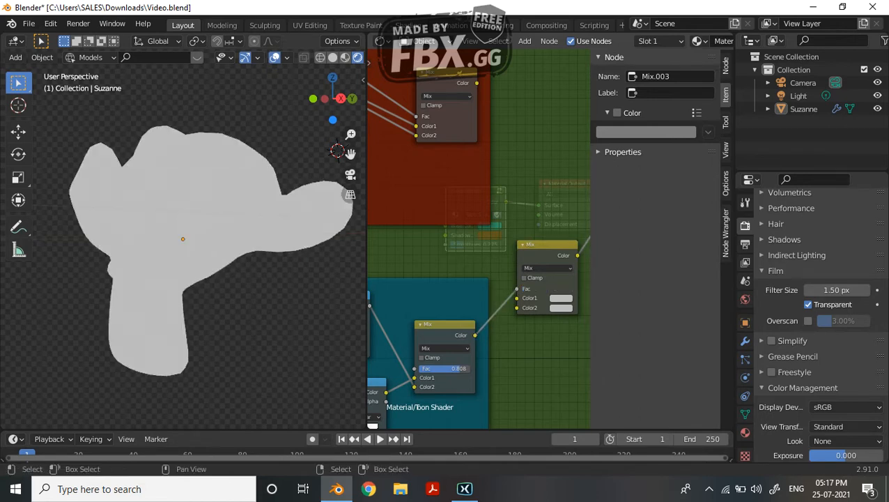
mouse_move(477, 83)
mouse_down()
mouse_move(507, 327)
mouse_move(516, 298)
mouse_up()
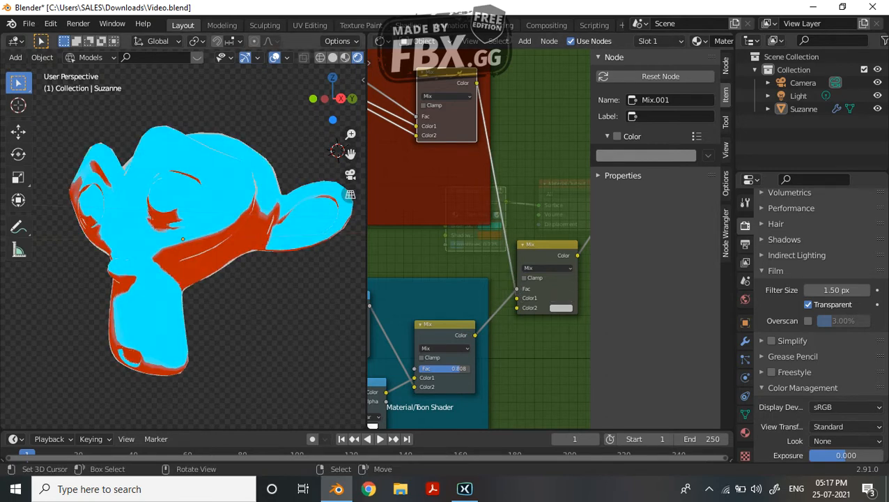
- Set the new Mix node's Color2 to a bright orange and check the rim light on the model
scroll(183, 244, up, 6)
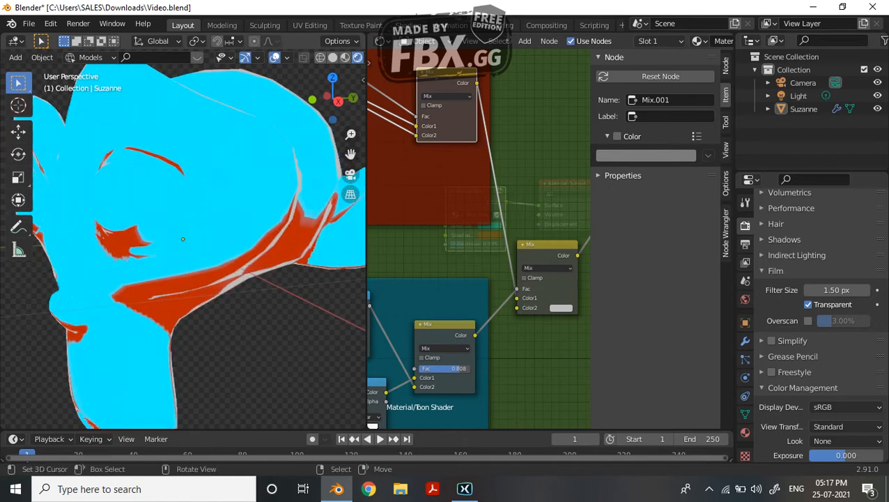
middle_drag(488, 265, 465, 229)
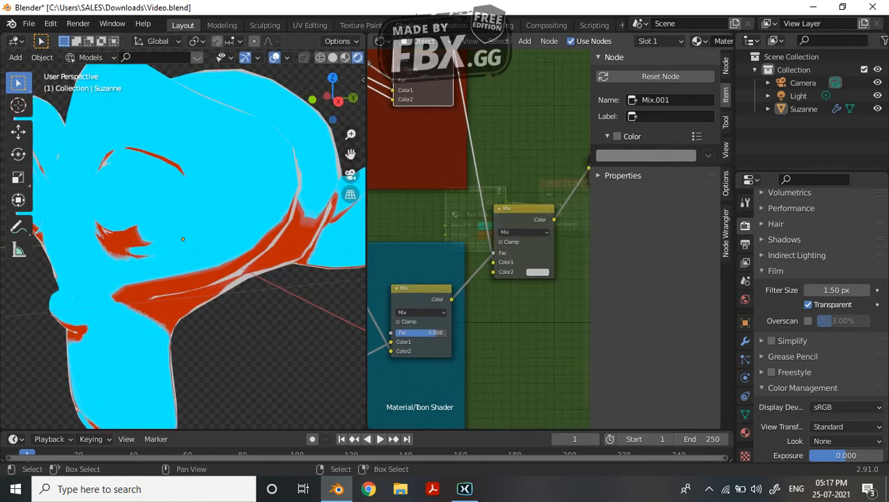
click(538, 271)
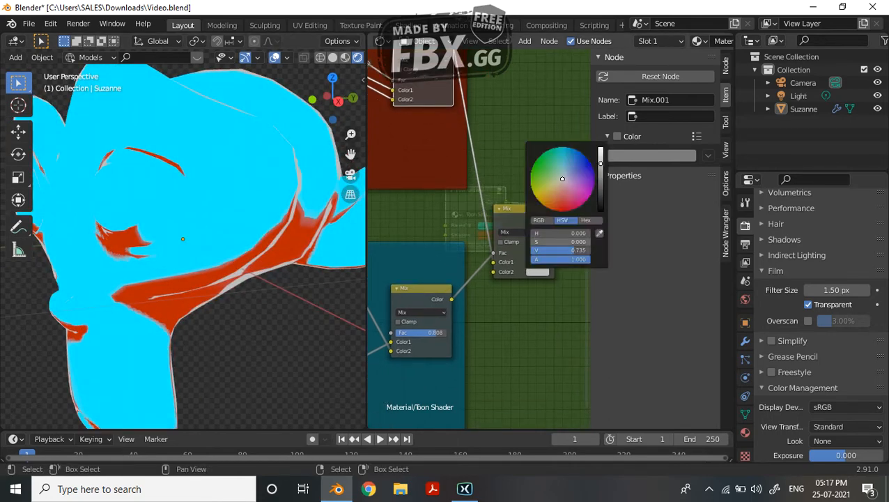
click(601, 149)
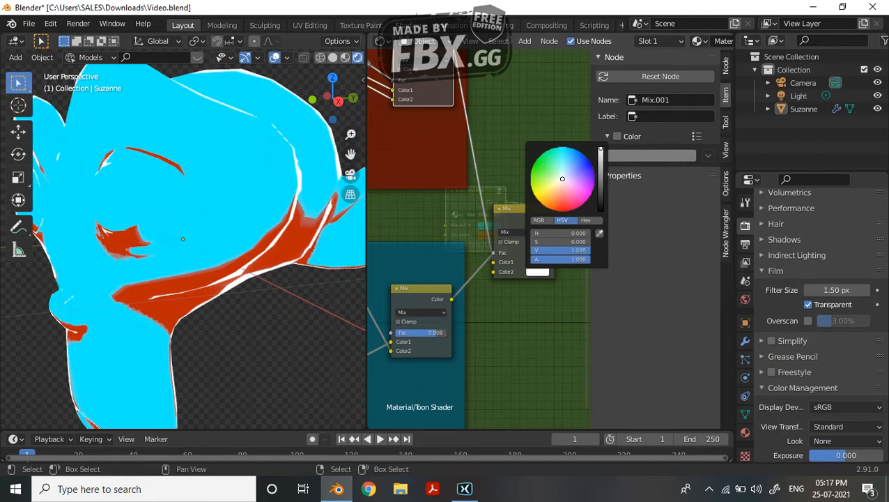
click(548, 208)
scroll(188, 244, down, 5)
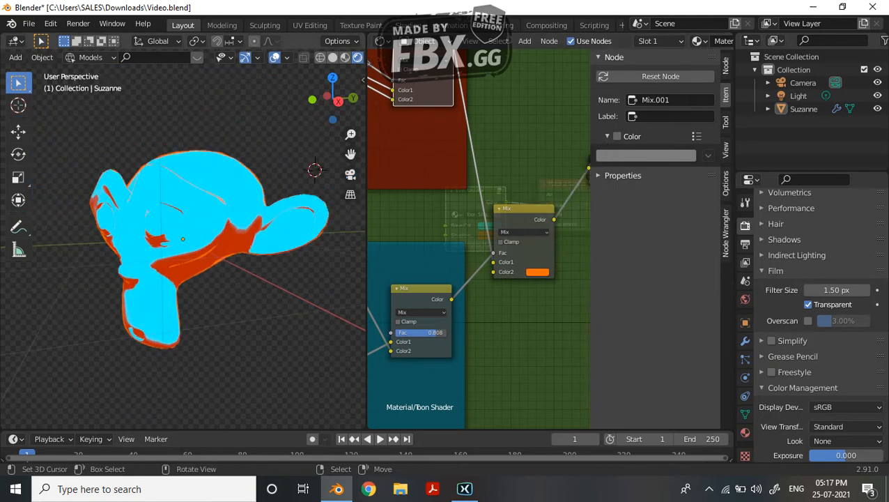
middle_drag(189, 244, 209, 246)
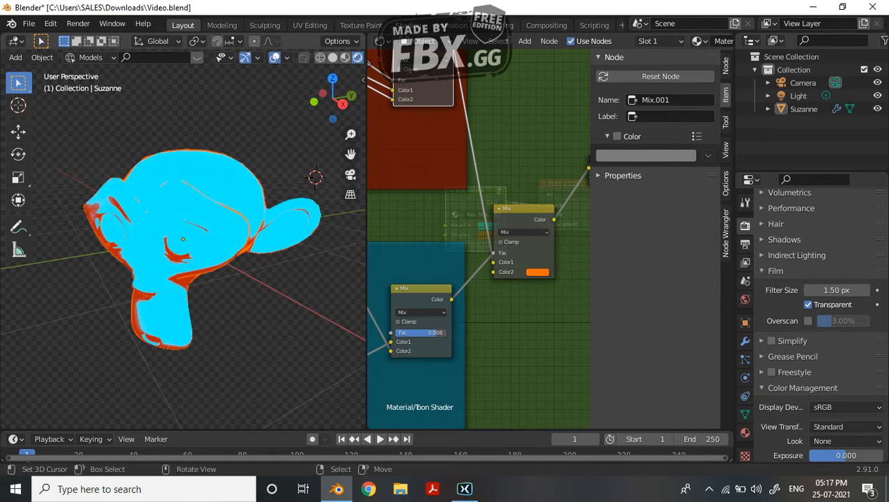
click(209, 244)
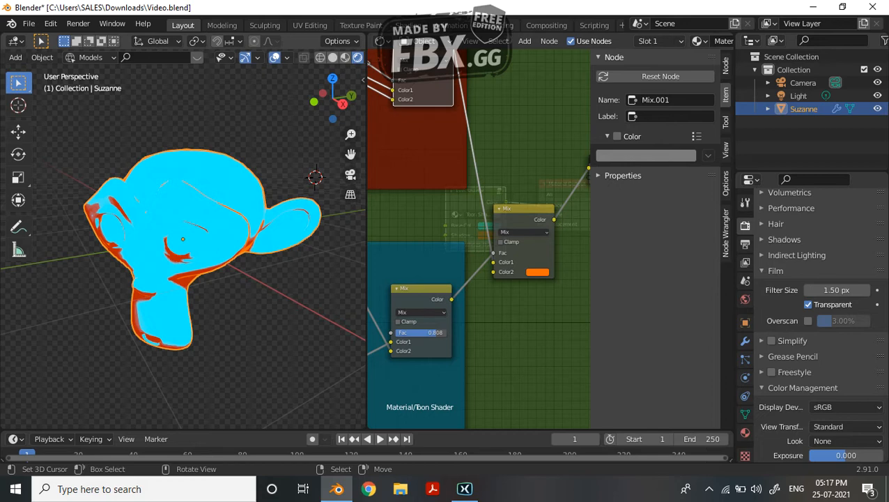
- Duplicate the Rim Light frame just below the original and label the copy Rim Light Color
middle_drag(481, 300, 558, 175)
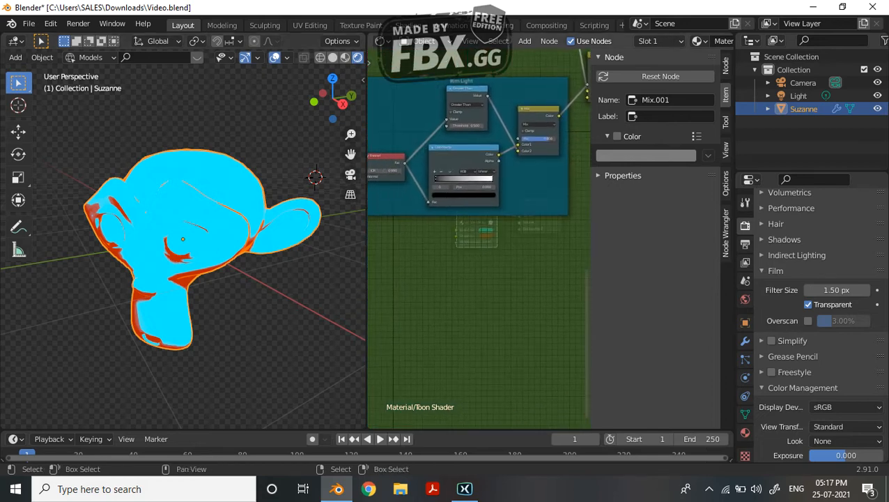
click(461, 81)
key(shift+d)
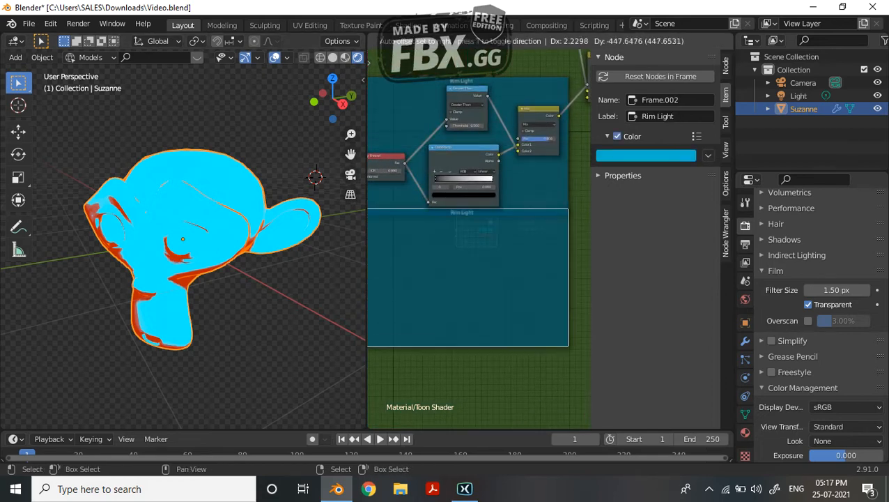
key(Return)
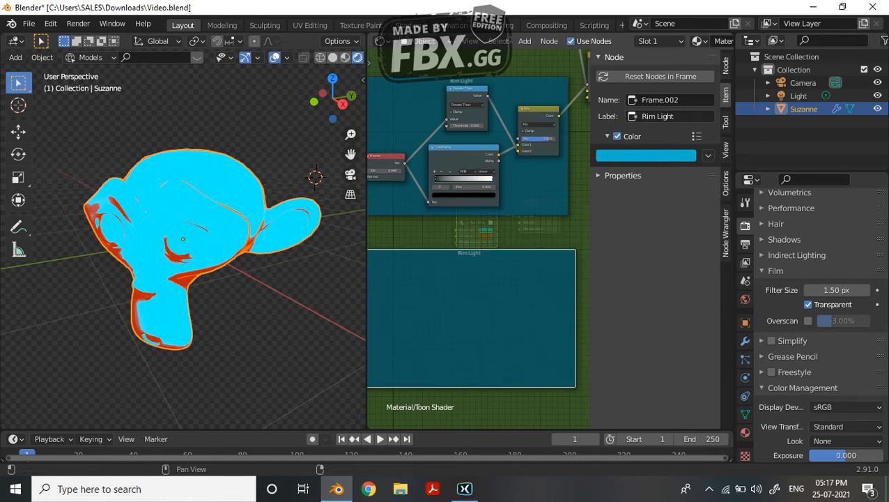
double_click(673, 116)
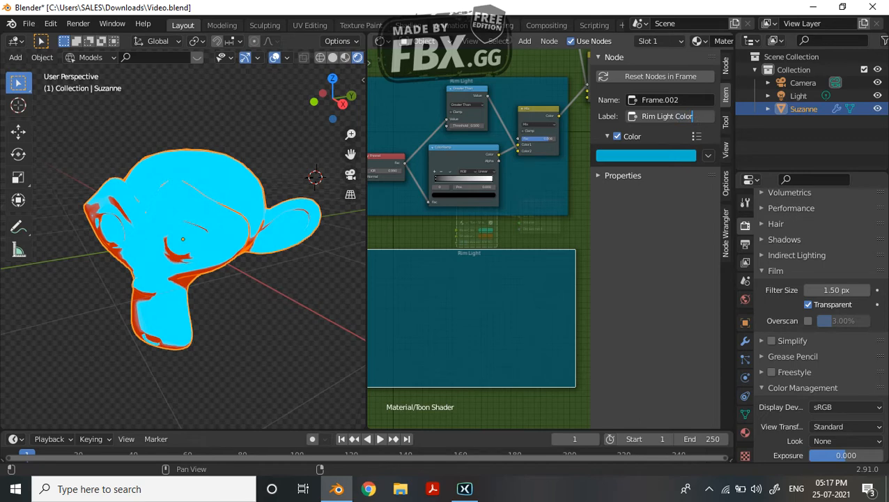
key(Return)
- Change the Rim Light Color frame's color to a bright magenta pink
middle_drag(488, 314, 461, 322)
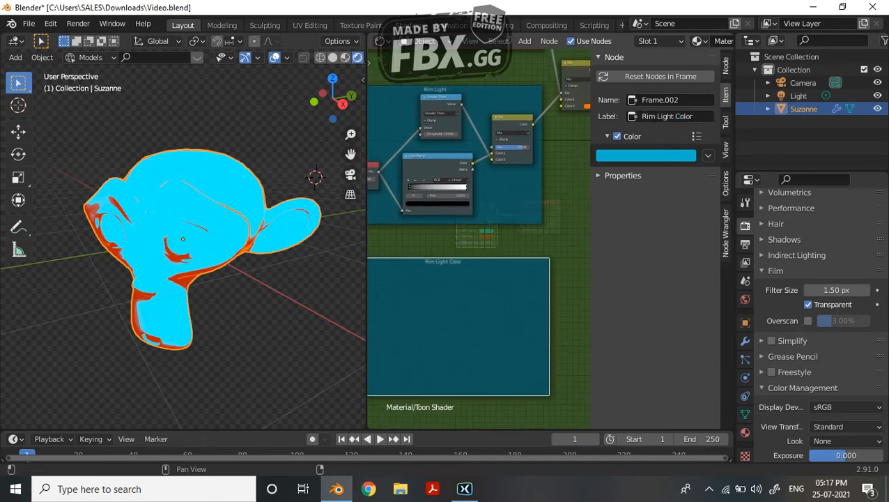
click(646, 155)
click(603, 213)
drag(602, 213, 606, 226)
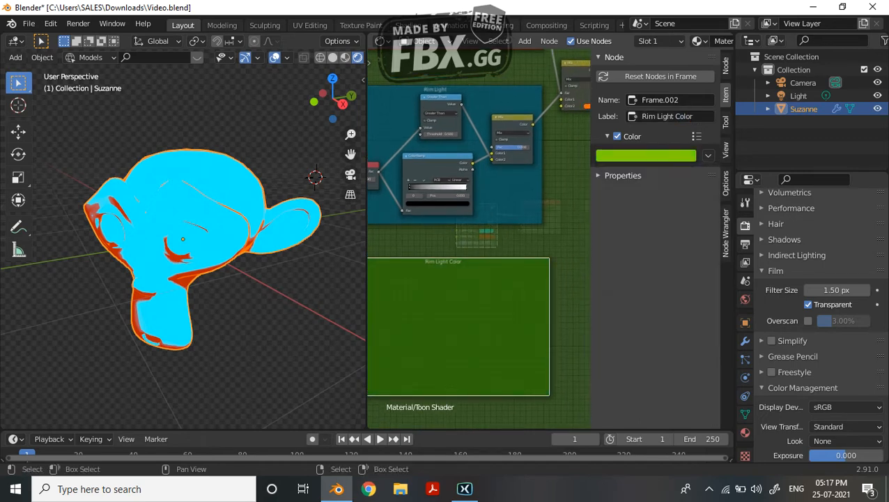
click(646, 156)
click(673, 260)
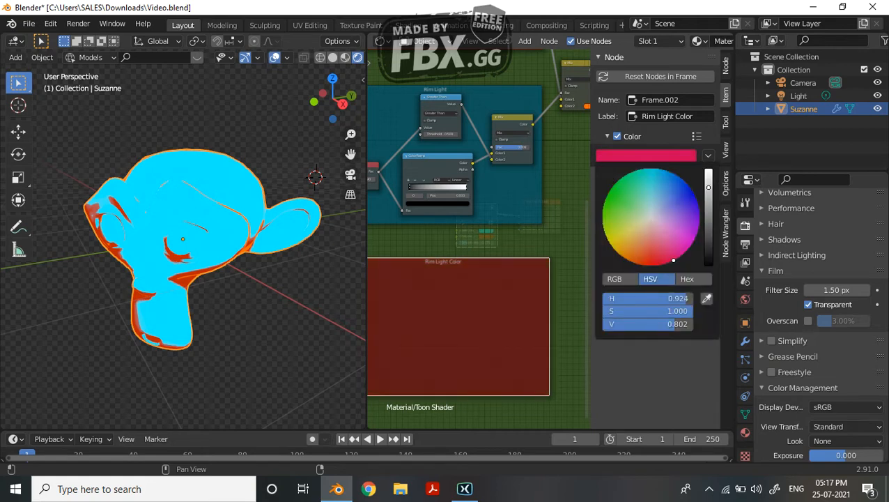
- Add a Diffuse BSDF node inside the Rim Light Color frame
middle_drag(488, 313, 540, 245)
key(shift+a)
click(488, 180)
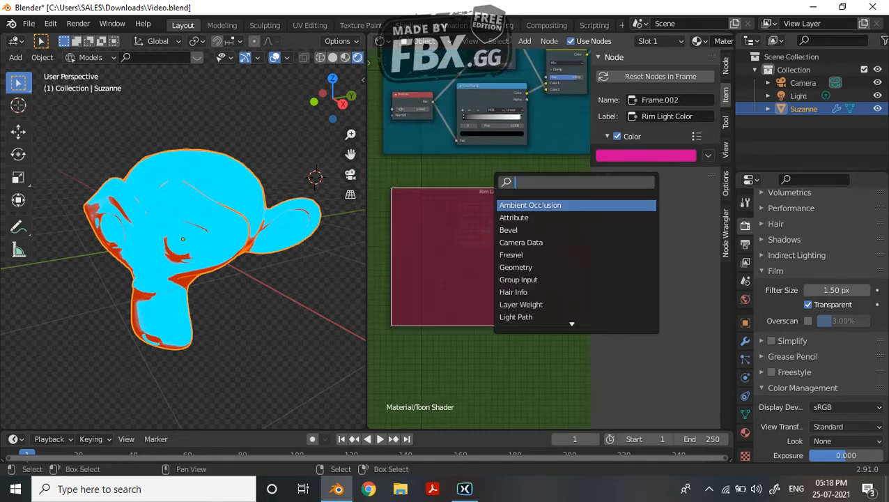
text(dt)
key(BackSpace)
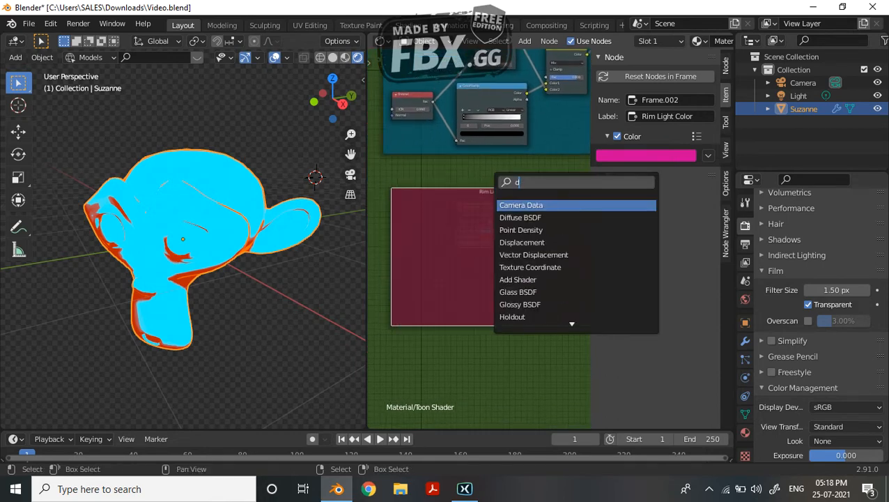
key(Down)
key(Return)
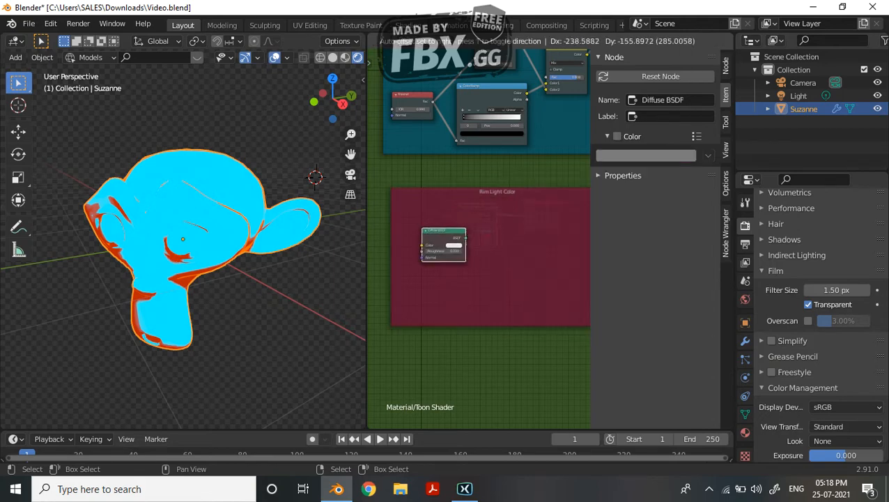
click(416, 252)
- Add a ColorRamp node to the right of the Diffuse BSDF in the Rim Light Color frame
middle_drag(416, 252, 406, 256)
key(shift+a)
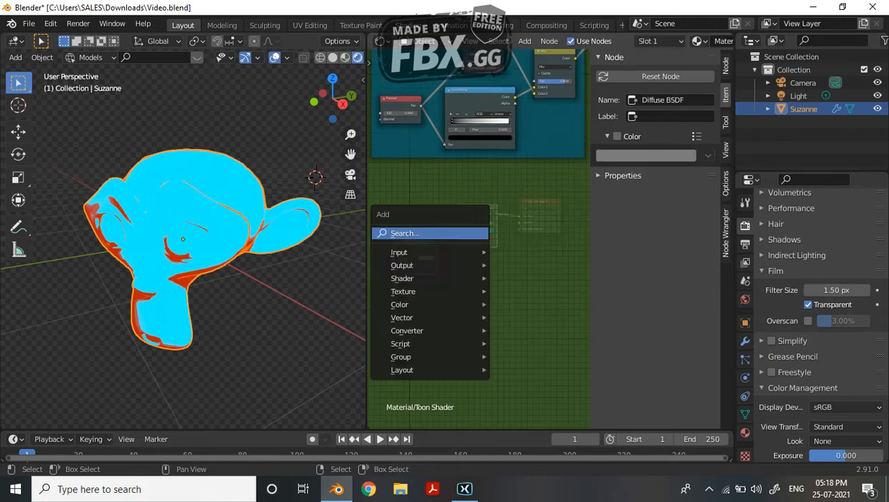
text(col)
key(Down)
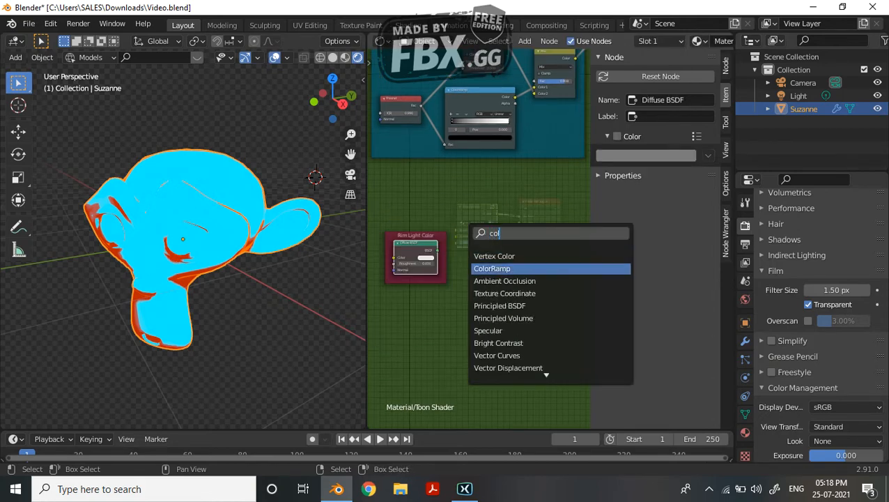
key(Return)
key(Return)
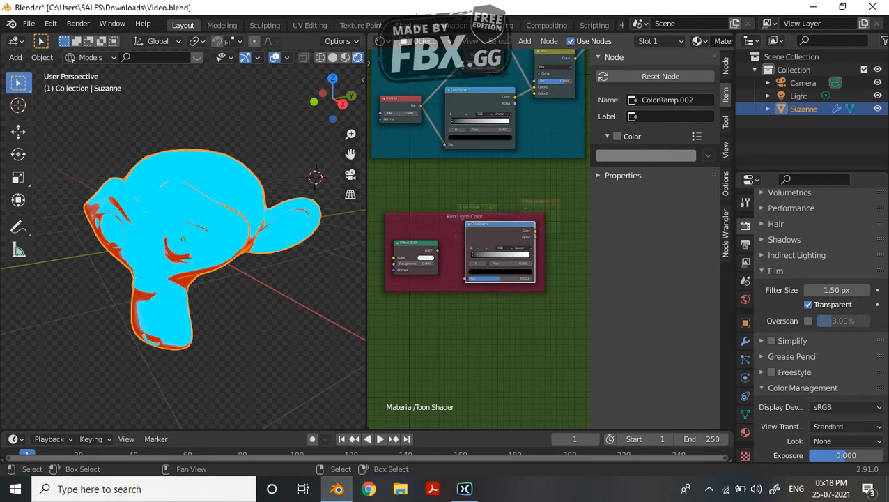
- Insert a Shader to RGB node between the Diffuse BSDF and the ColorRamp
click(415, 251)
key(shift+a)
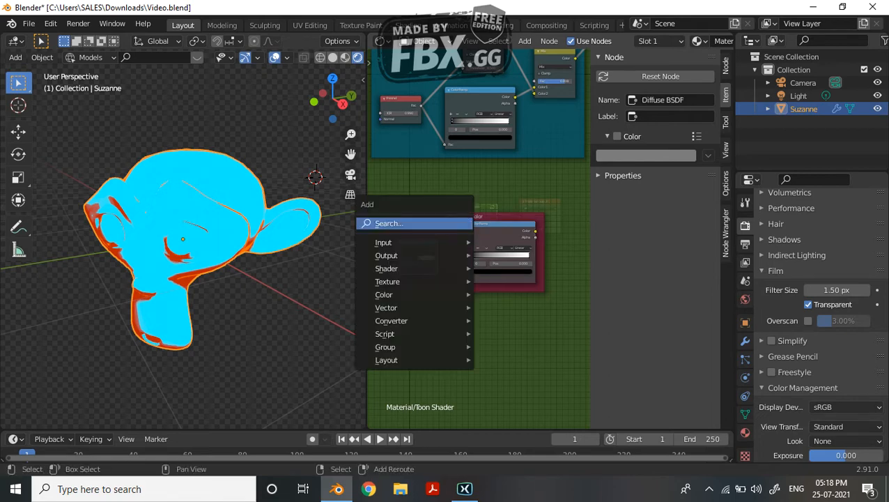
text(sha)
key(Down)
key(Down)
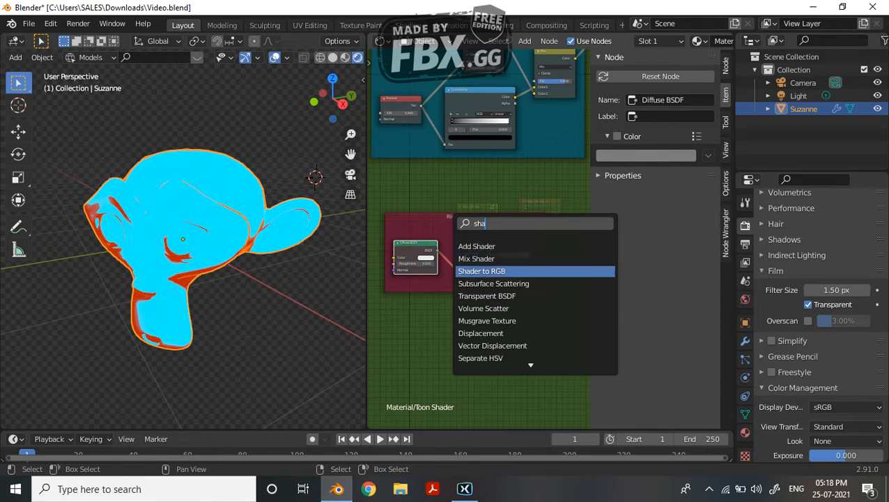
key(Return)
click(481, 250)
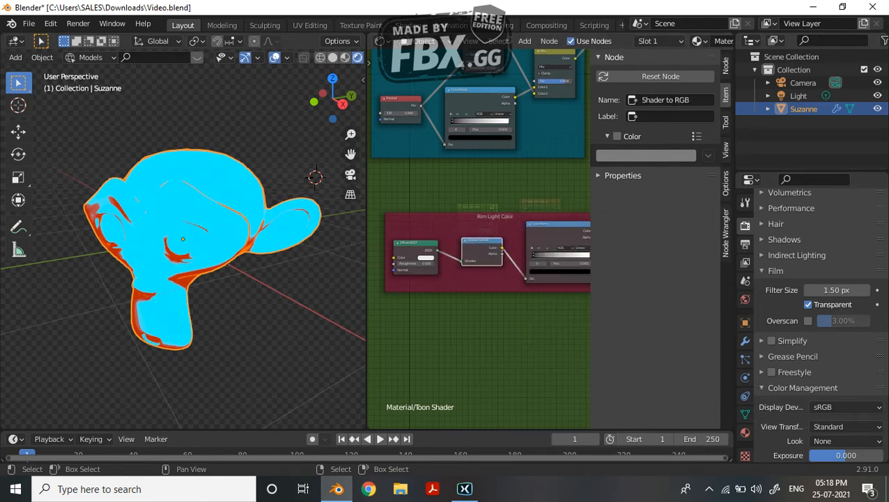
- Add a MixRGB node to the right of the ColorRamp in the Rim Light Color frame
middle_drag(488, 251, 361, 337)
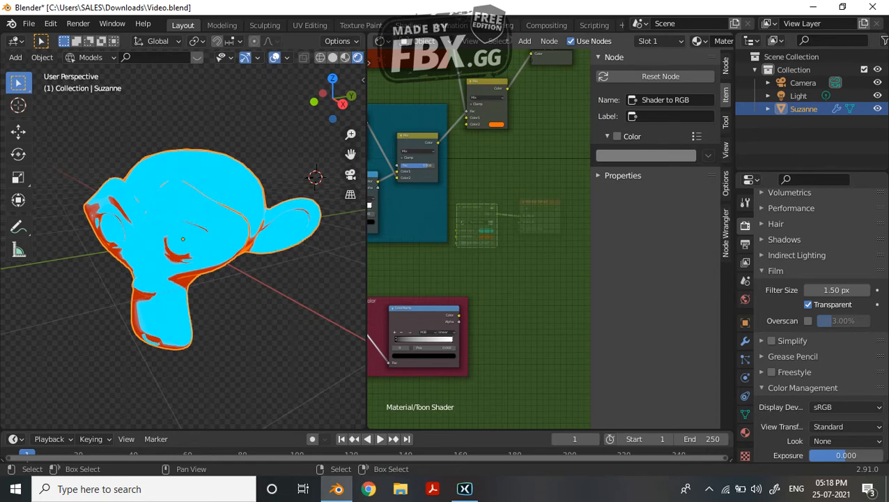
scroll(436, 348, up, 2)
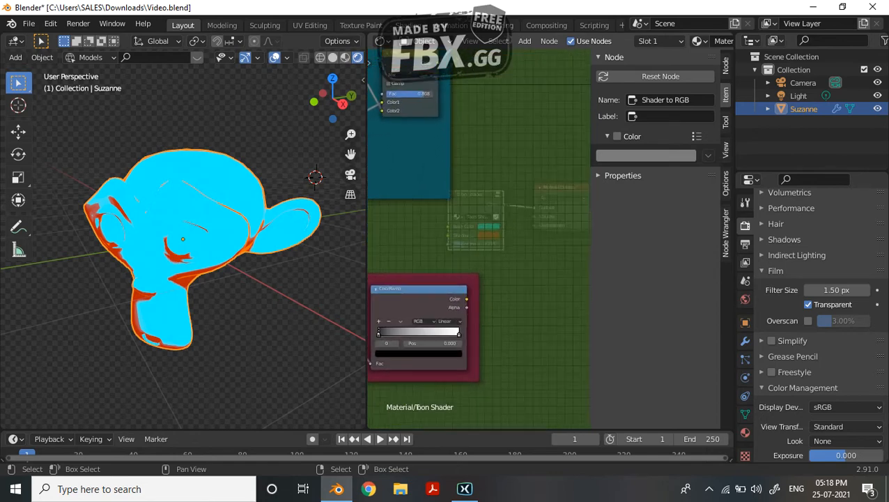
key(shift+a)
click(417, 236)
text(mi)
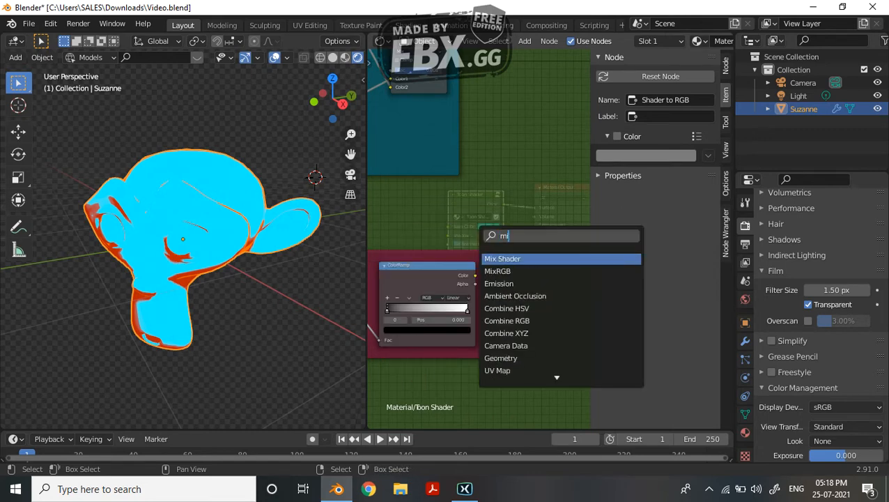
key(Down)
key(Return)
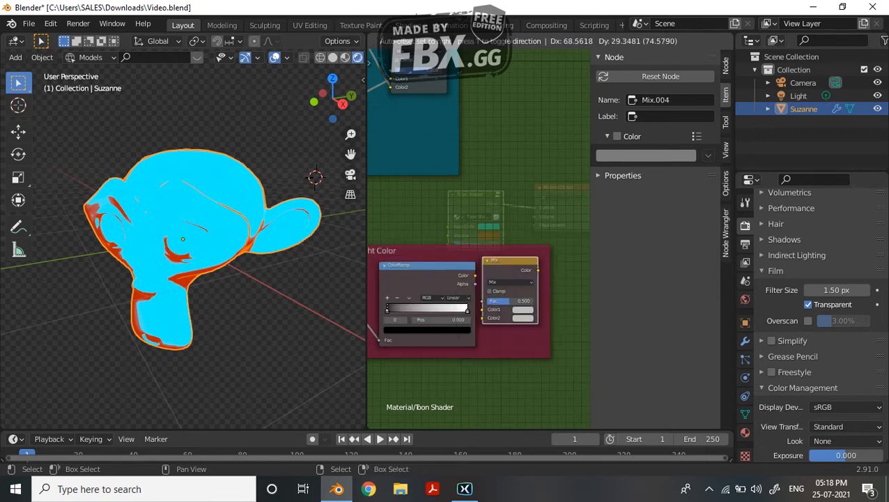
key(Return)
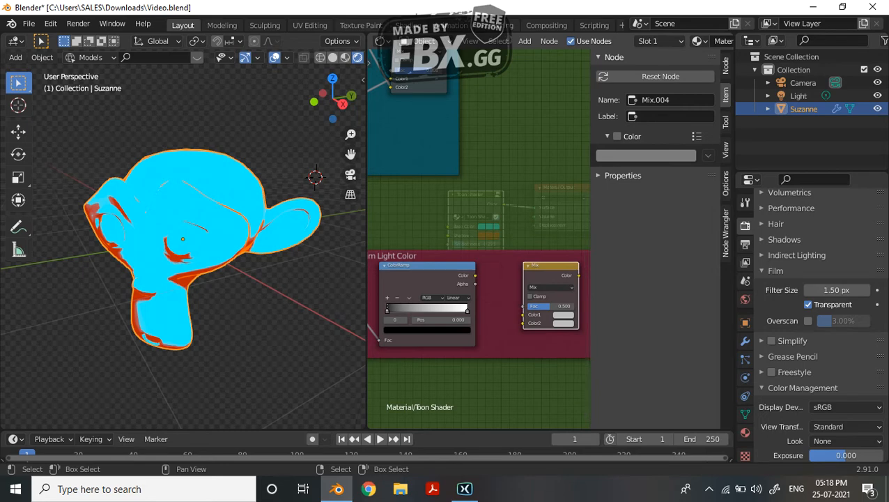
- Connect the ColorRamp's Color to the new Mix's Color1, and that Mix's output to Color2 of the final Mix outside the frames
drag(475, 276, 523, 306)
middle_drag(523, 306, 446, 446)
drag(446, 112, 520, 202)
middle_drag(520, 202, 555, 106)
click(464, 398)
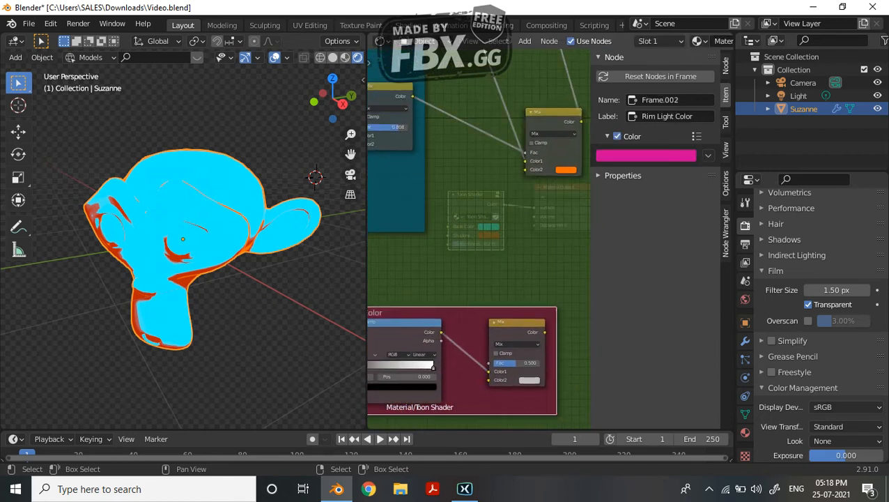
drag(463, 398, 343, 390)
drag(554, 139, 537, 104)
drag(425, 370, 509, 133)
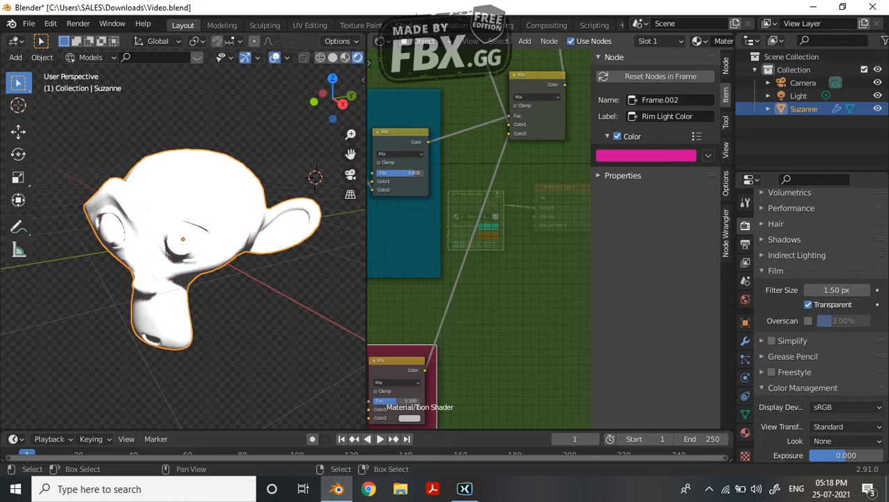
middle_drag(209, 272, 192, 272)
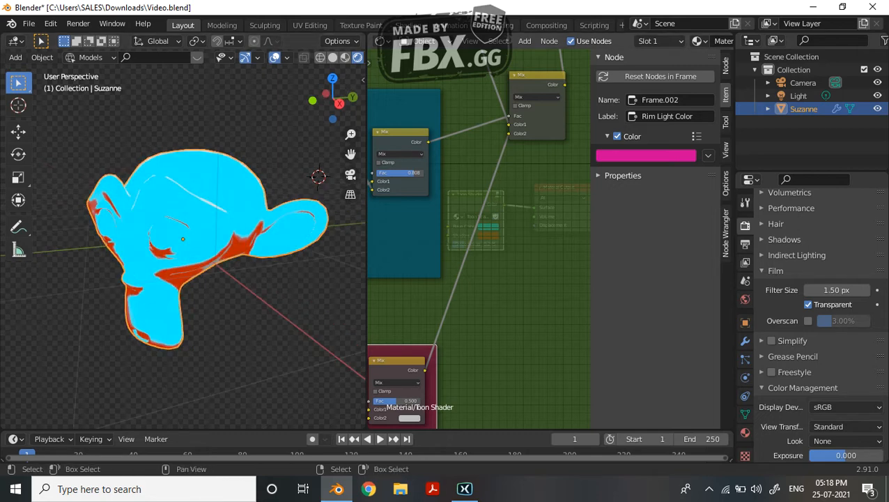
- Lower the Fresnel node's IOR to about 0.9 to widen the rim light
middle_drag(404, 348, 579, 222)
middle_drag(446, 306, 460, 239)
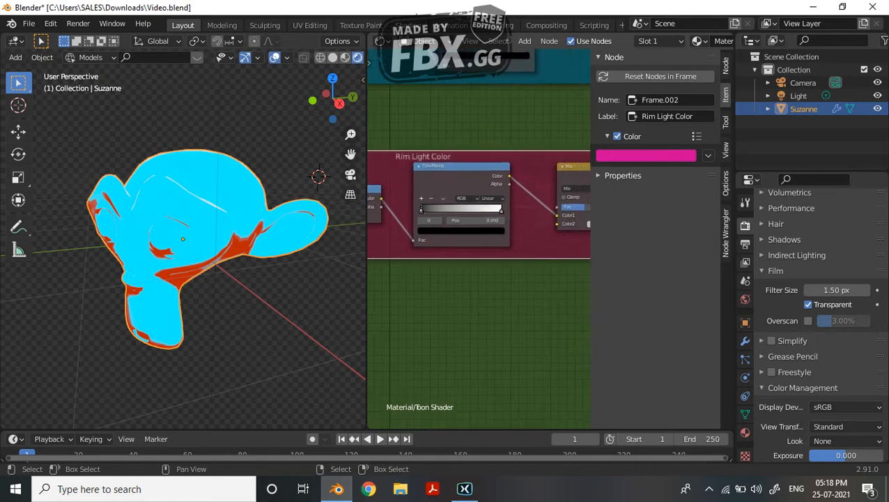
scroll(209, 265, up, 2)
mouse_move(209, 265)
middle_down()
mouse_move(209, 276)
mouse_move(223, 265)
middle_up()
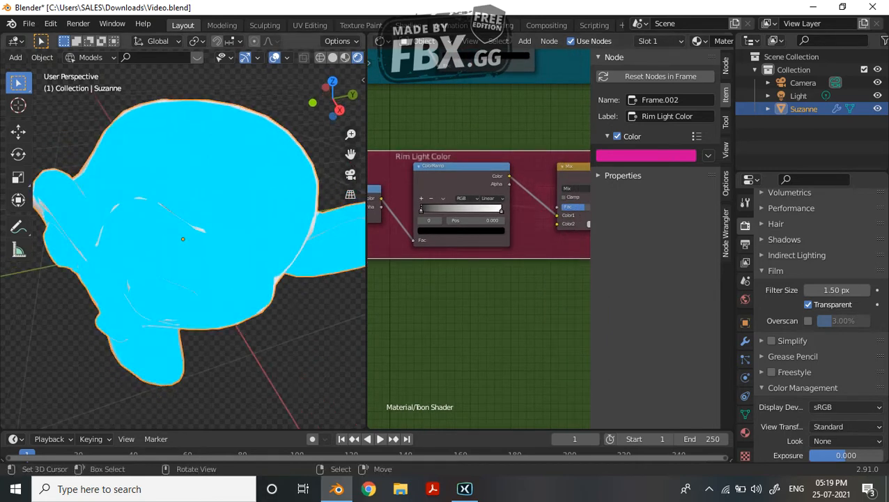
middle_drag(446, 223, 516, 321)
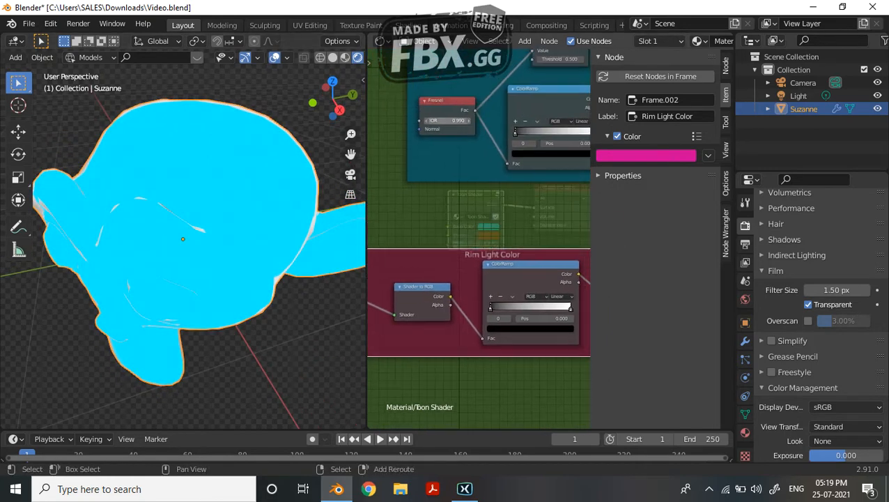
drag(447, 121, 437, 120)
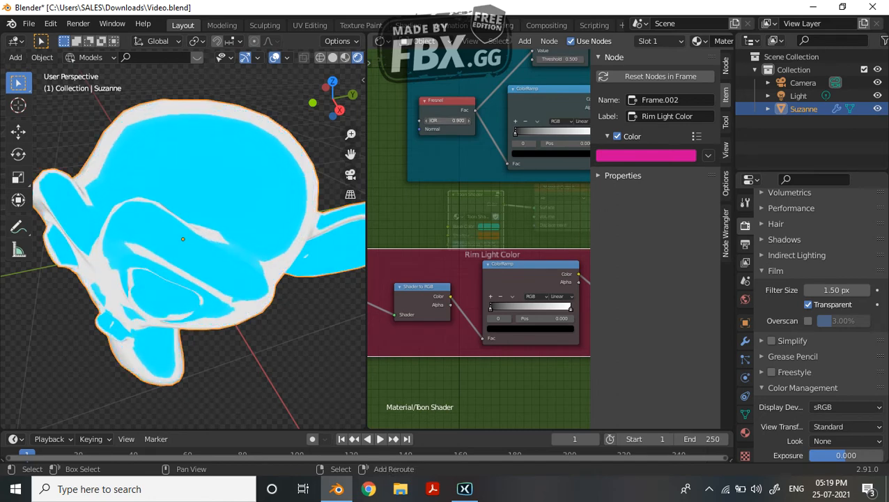
- Duplicate the Rim Light Color frame's Mix node above the original and set the copy's blend mode to Soft Light
middle_drag(578, 216, 382, 232)
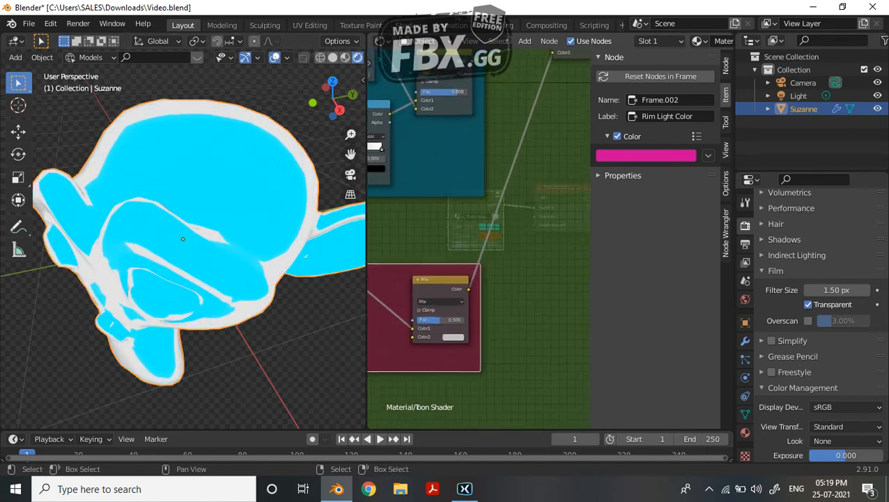
scroll(421, 390, up, 2)
middle_drag(421, 390, 479, 324)
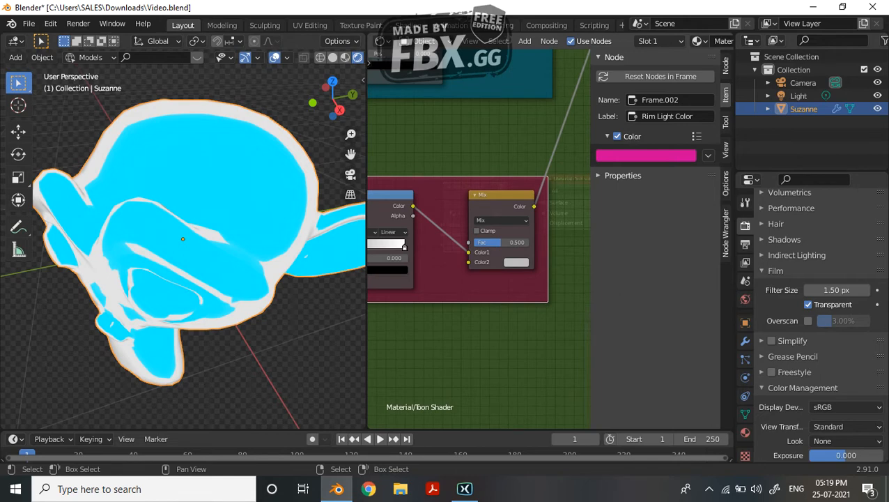
middle_drag(446, 293, 479, 333)
click(537, 236)
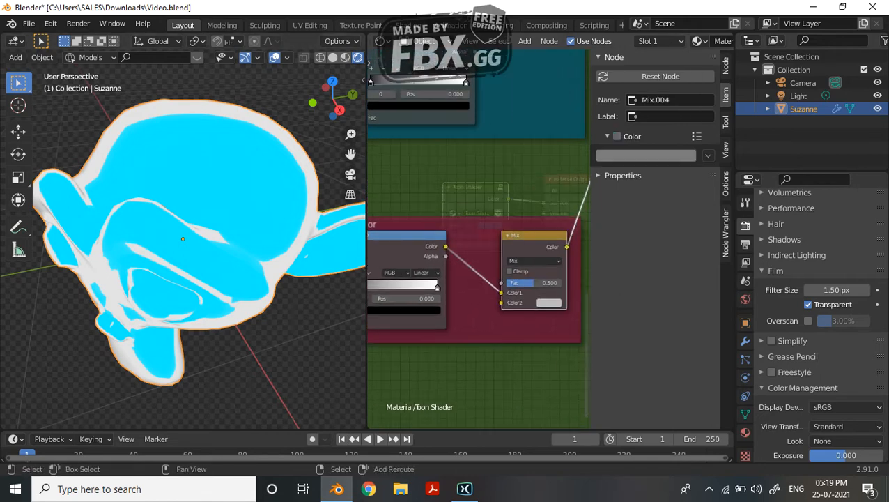
key(shift+d)
click(494, 151)
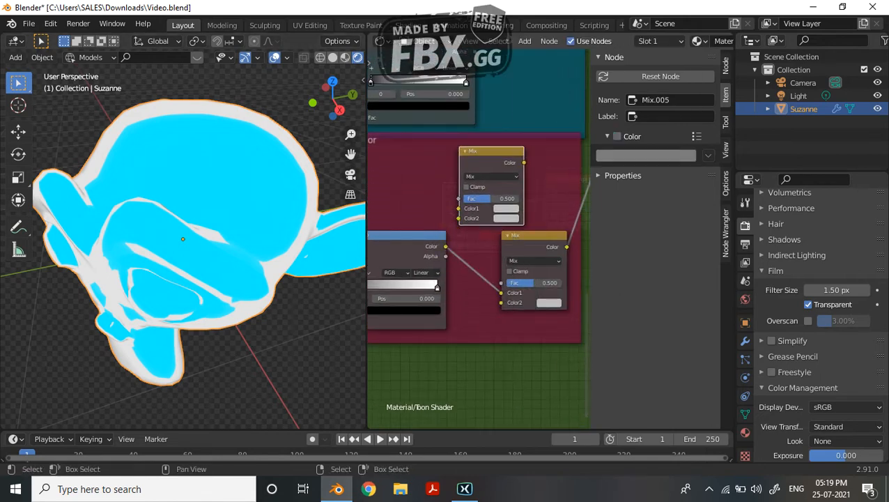
click(491, 176)
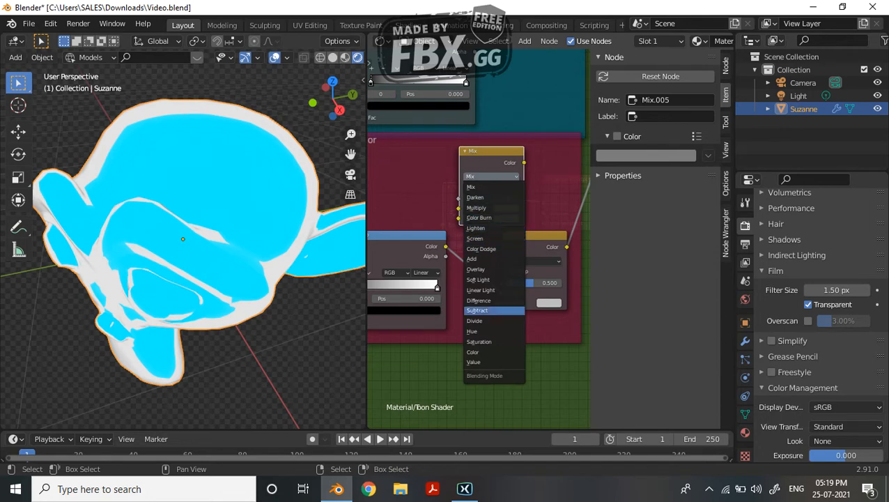
click(479, 279)
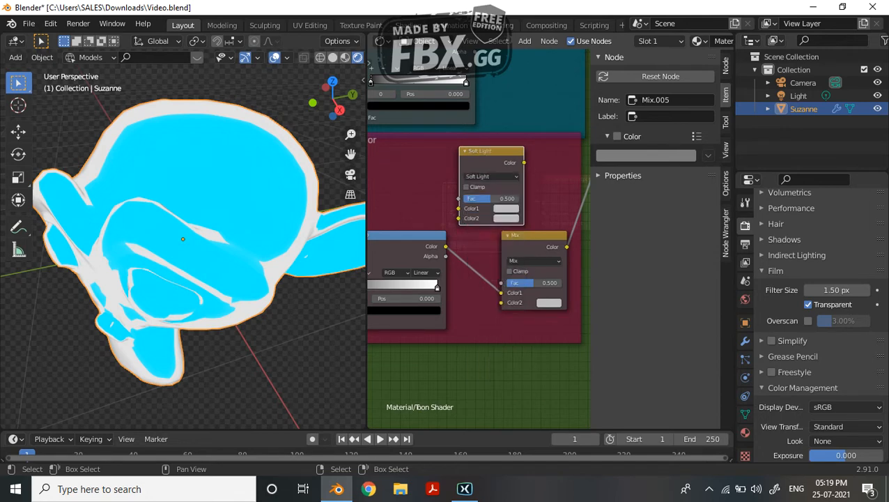
- Add a Gradient Texture node to the Rim Light Color frame, above the ColorRamp
middle_drag(478, 223, 530, 275)
key(shift+a)
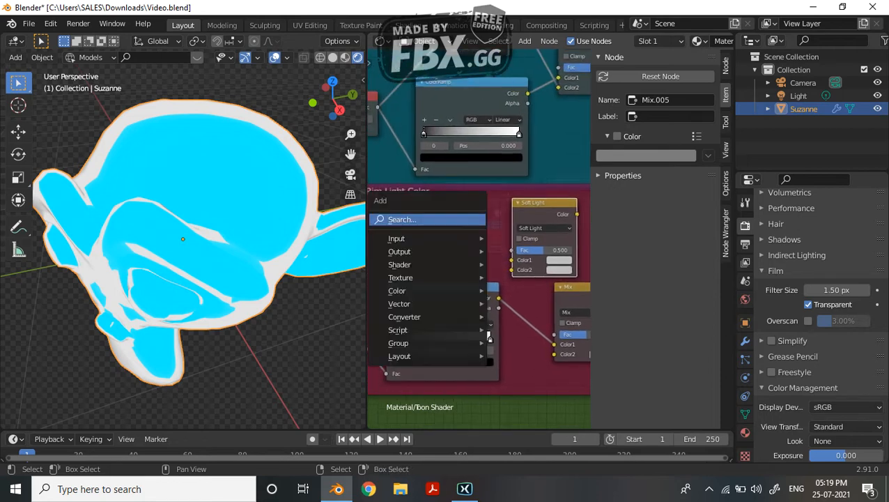
click(411, 219)
text(gra)
key(Return)
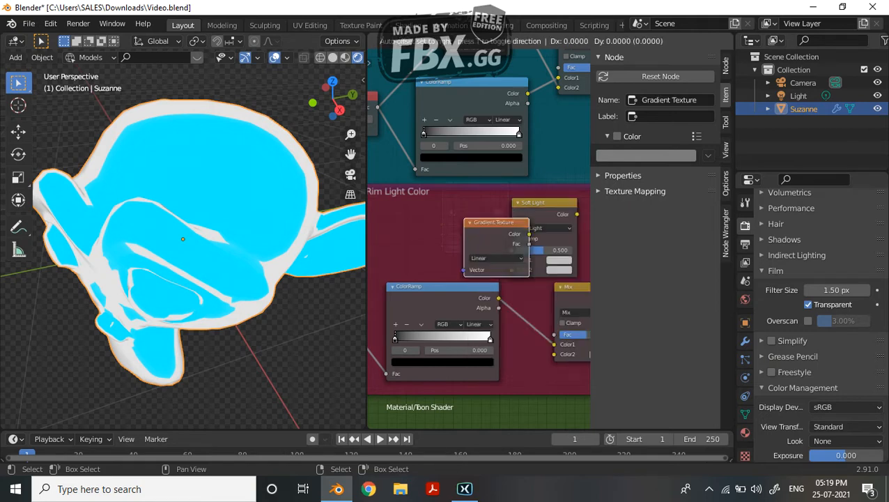
drag(481, 230, 470, 328)
middle_drag(471, 328, 481, 206)
scroll(485, 237, down, 1)
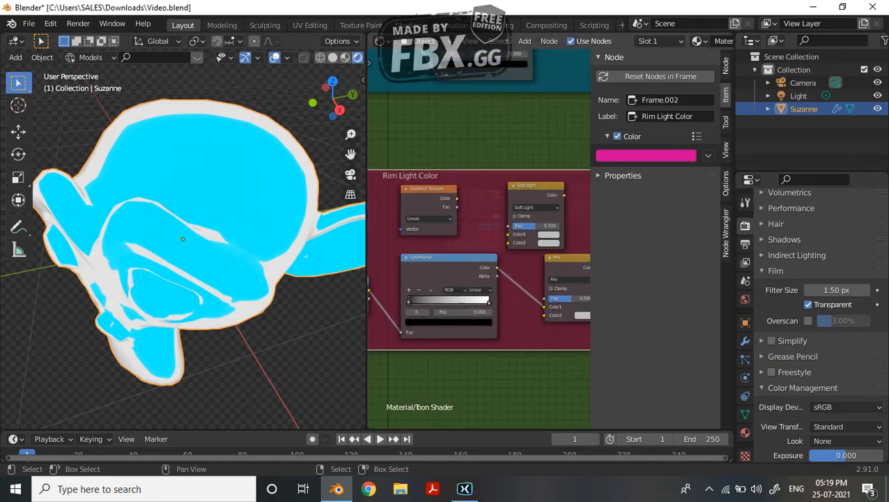
- Add a Math node beside the Soft Light node and shift the Gradient Texture node further left to make room
key(shift+a)
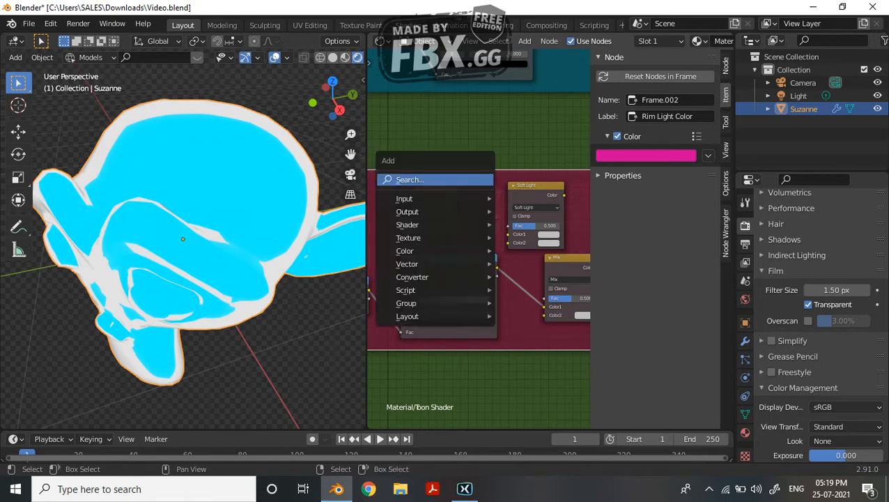
key(Return)
text(math)
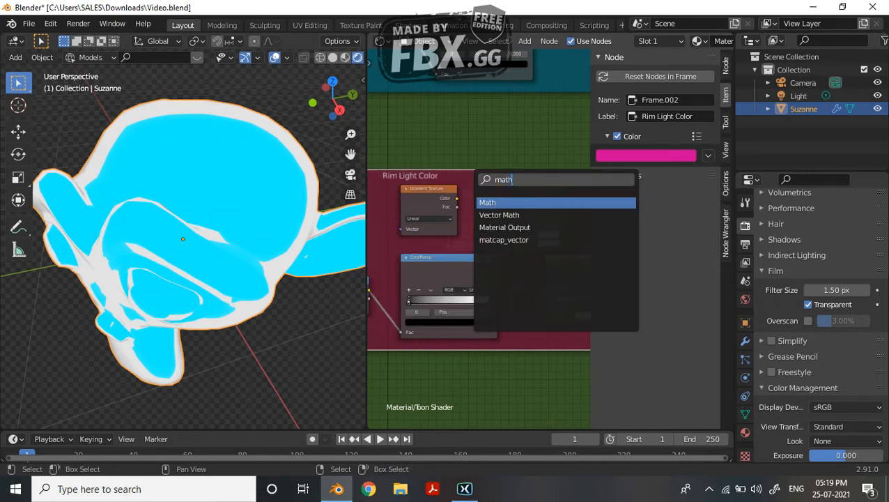
key(Return)
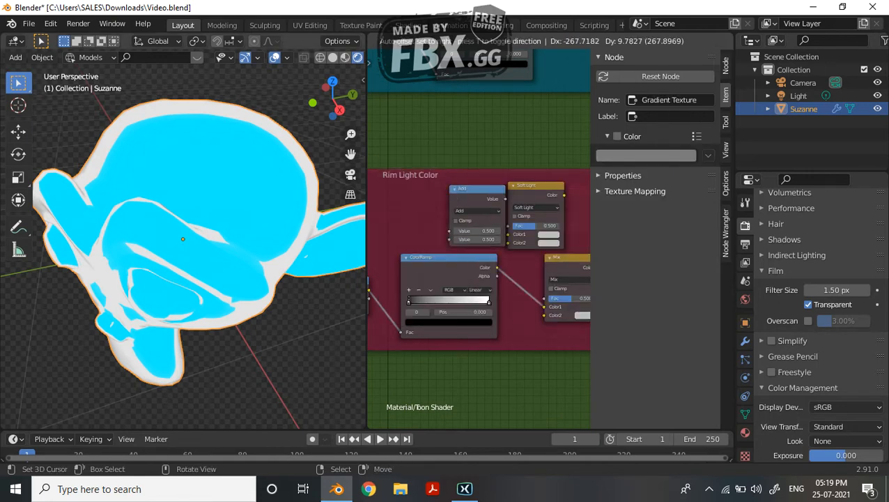
scroll(488, 229, down, 1)
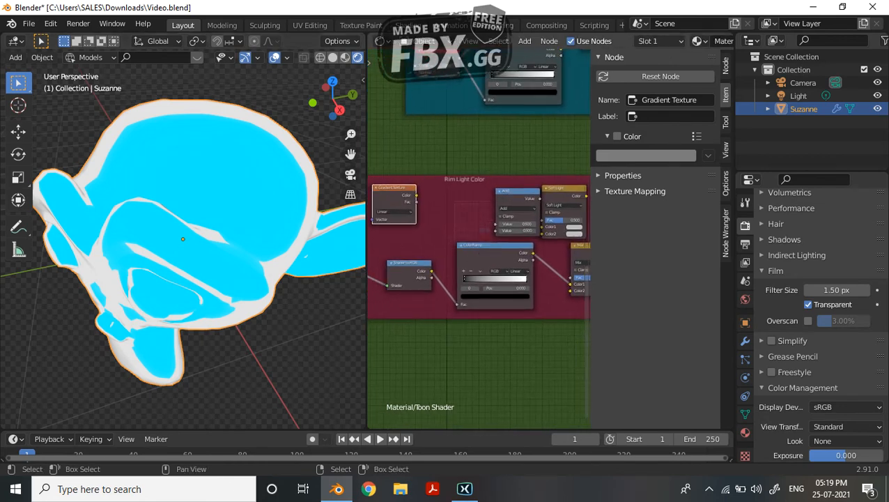
- Duplicate the Math node above the original and connect the copy's Value to the Soft Light node's Color1
click(488, 229)
key(shift+d)
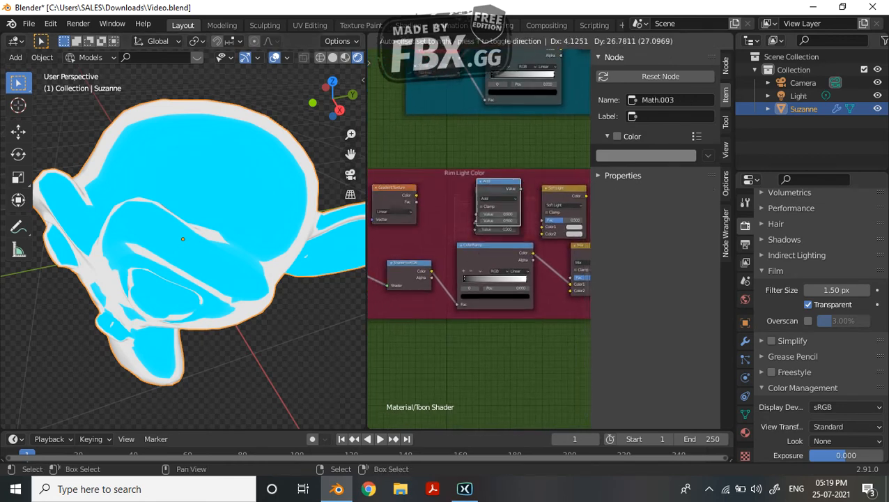
key(Return)
key(g)
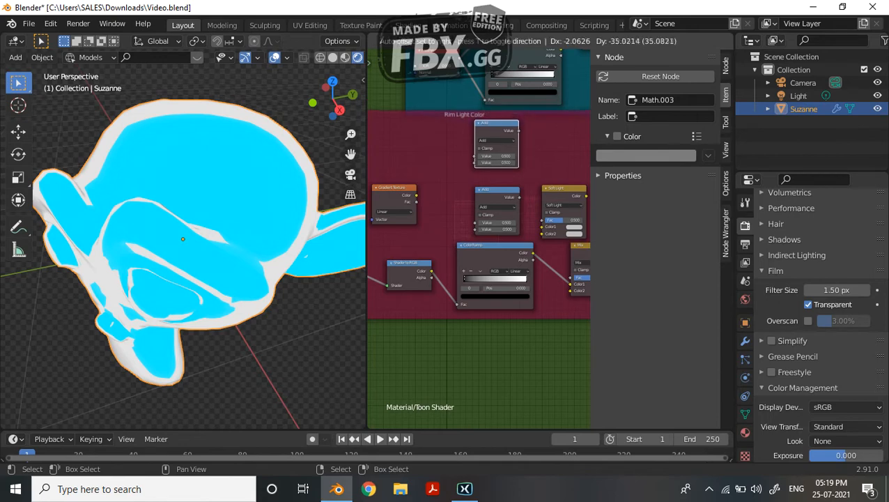
key(Return)
key(f)
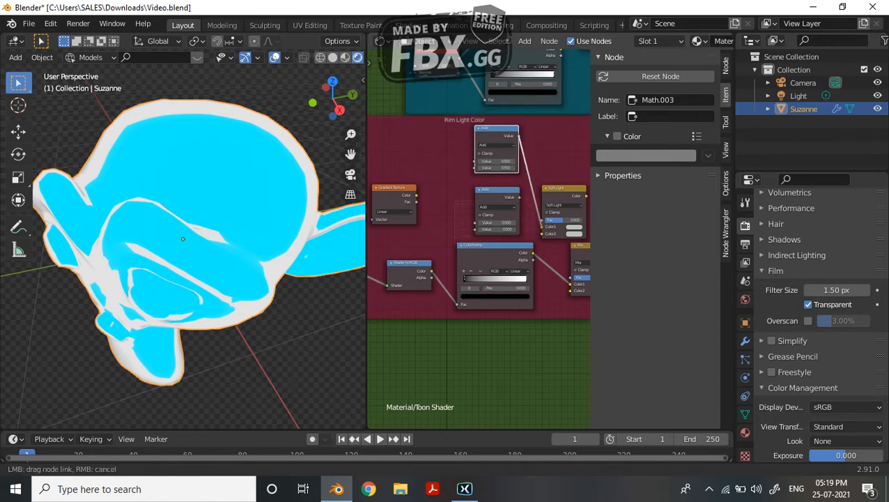
- Set the lower Math node's operation to Greater Than and connect its Value to the Soft Light node's Color2
click(497, 207)
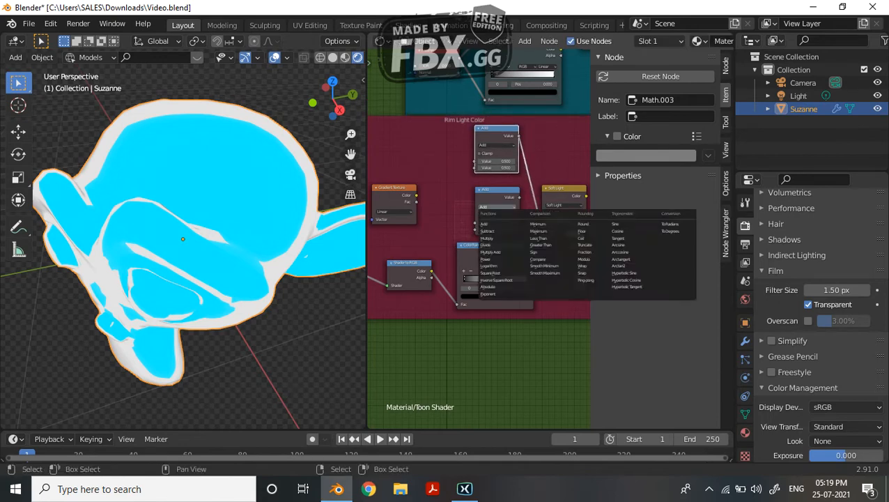
click(550, 249)
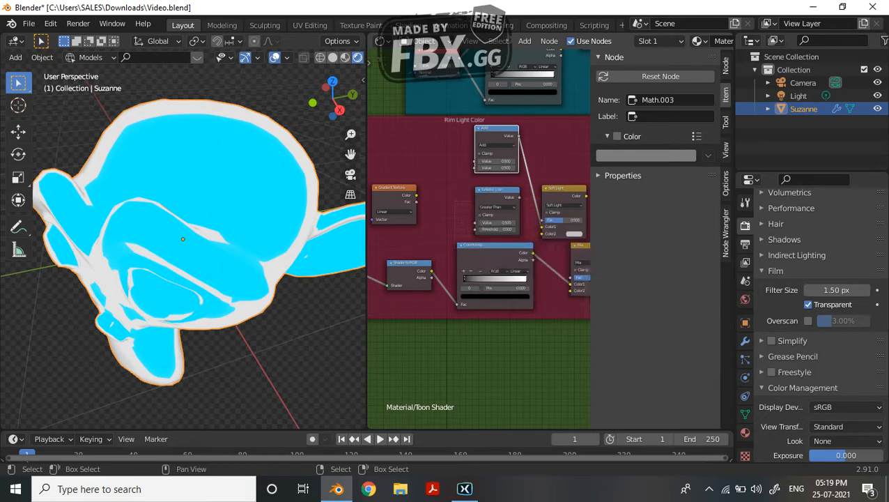
click(497, 202)
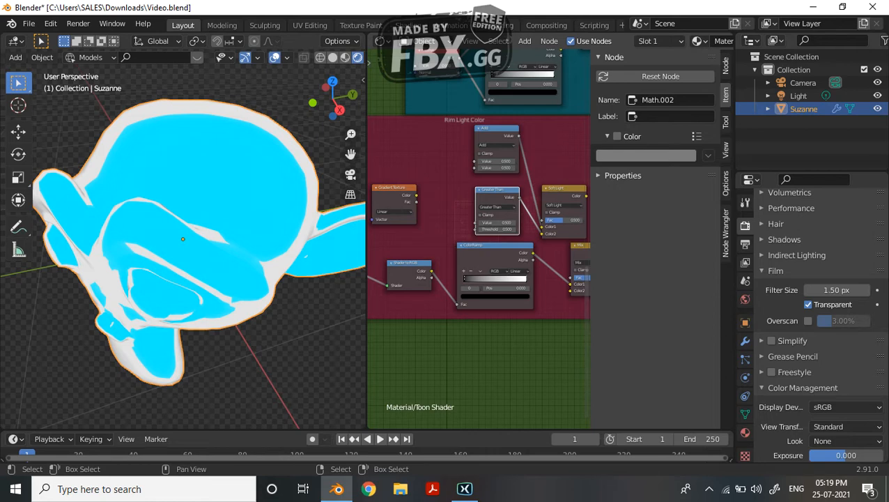
middle_drag(497, 229, 500, 228)
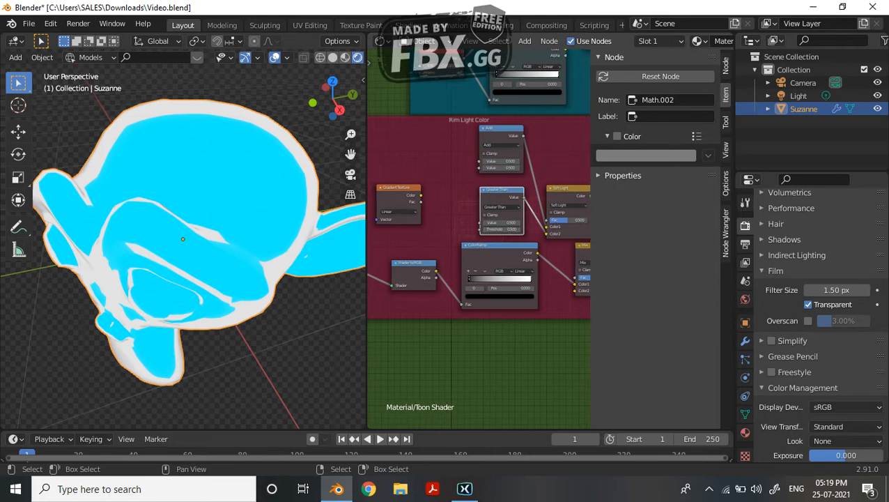
- Connect the Gradient Texture's Color to the first Value input of both the Add and the Greater Than nodes
click(423, 195)
drag(438, 188, 480, 162)
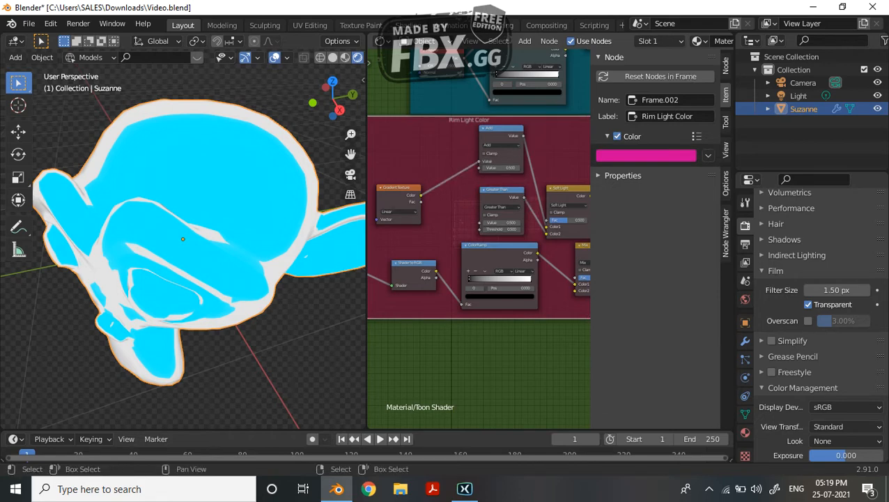
drag(420, 195, 479, 223)
scroll(481, 237, up, 3)
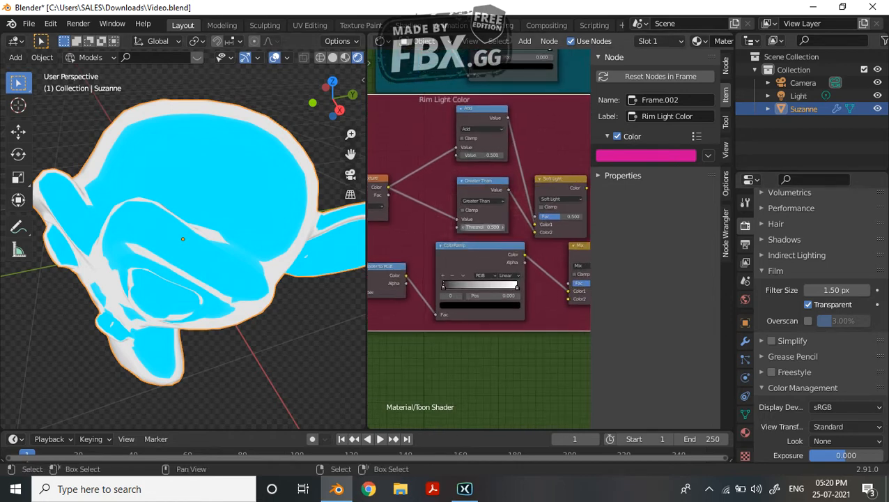
- Set the Fac of both the Soft Light and the Mix node in the Rim Light Color frame to 0
middle_drag(182, 239, 147, 243)
middle_drag(488, 209, 423, 170)
drag(488, 174, 454, 174)
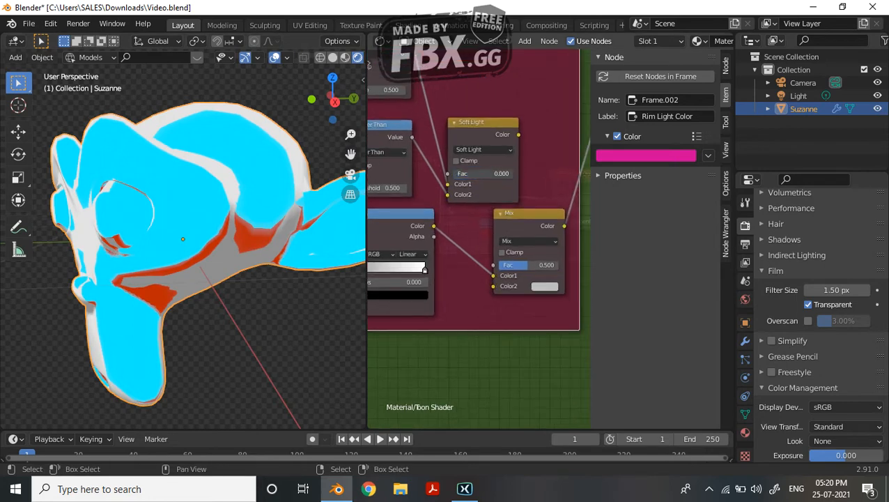
middle_drag(377, 187, 453, 212)
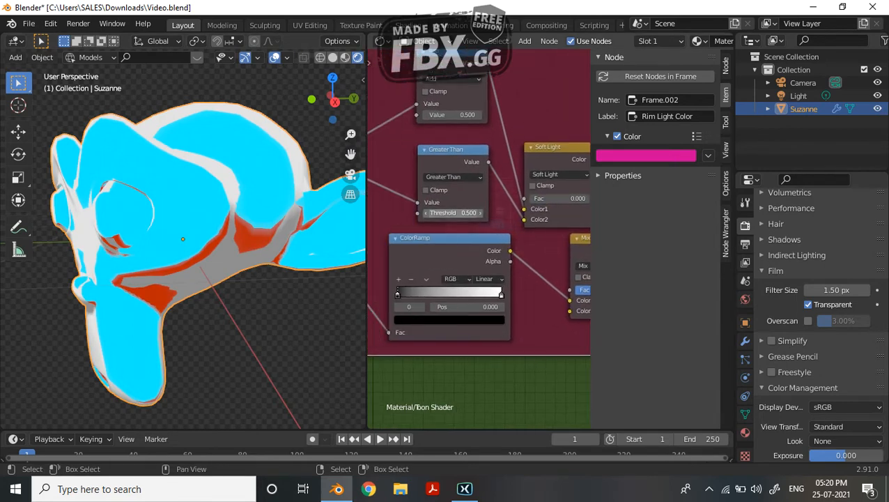
drag(453, 212, 426, 212)
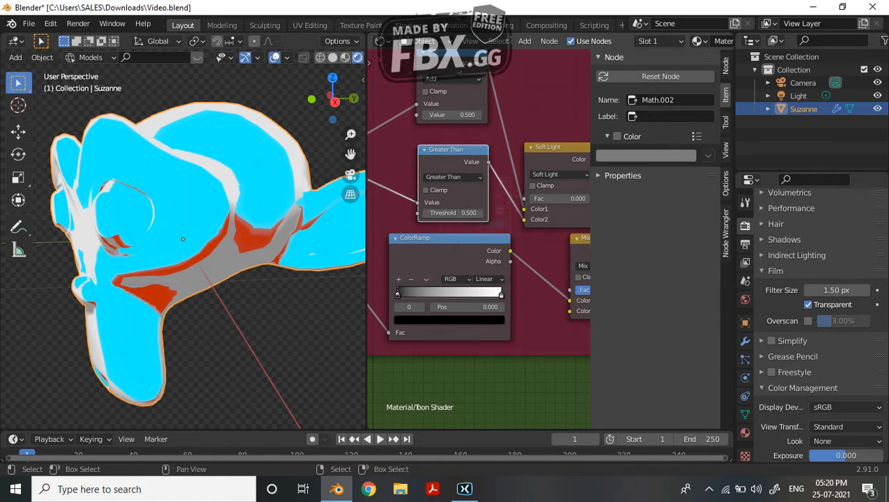
middle_drag(425, 213, 306, 170)
mouse_move(481, 248)
mouse_down()
mouse_move(509, 247)
mouse_move(453, 247)
mouse_up()
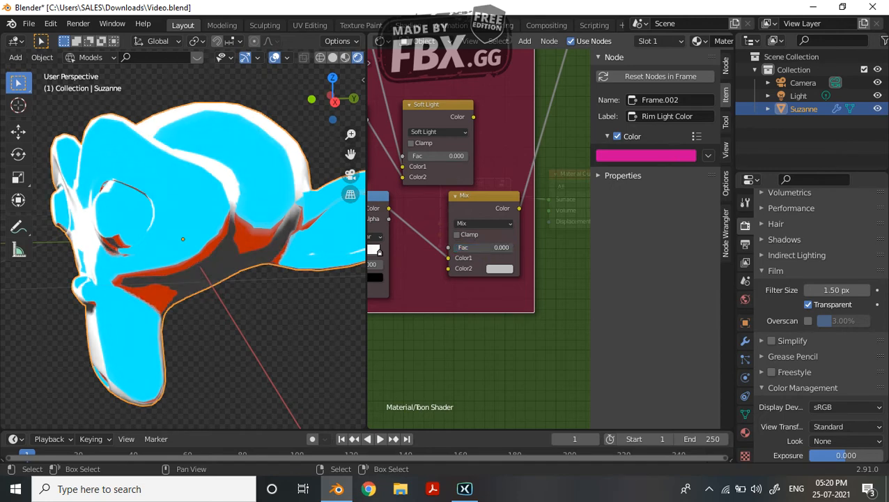
- Exit the node group, change the Toon Shader's Shadow Color to a bright blue and check the shading around Suzanne
mouse_move(209, 244)
middle_down()
mouse_move(292, 237)
mouse_move(223, 235)
middle_up()
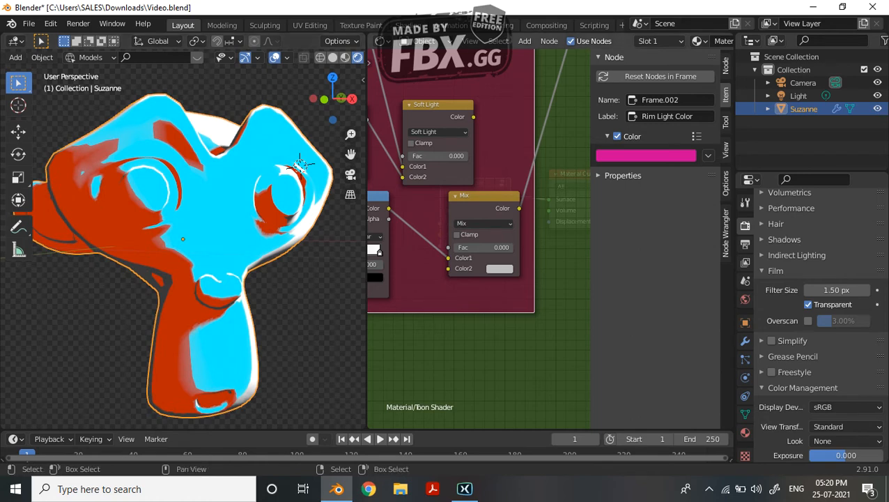
key(Tab)
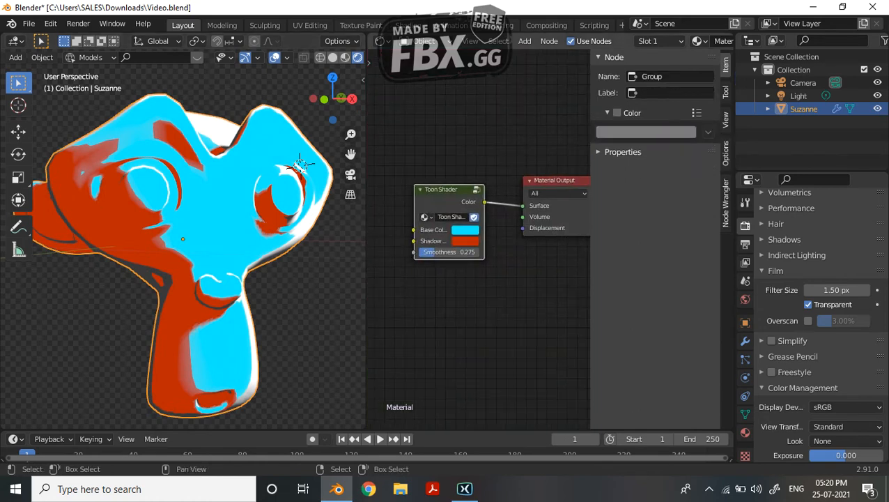
click(465, 241)
mouse_move(497, 120)
mouse_down()
mouse_move(502, 95)
mouse_move(539, 105)
mouse_move(538, 96)
mouse_move(512, 98)
mouse_up()
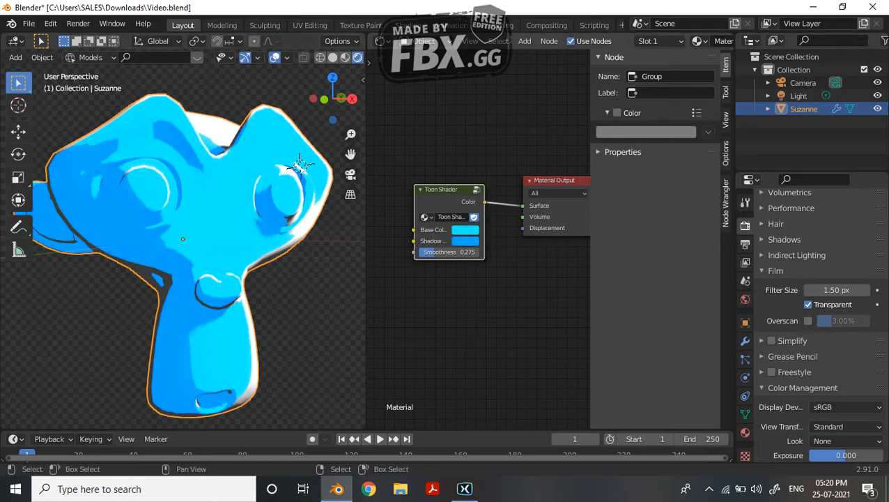
middle_drag(300, 165, 351, 194)
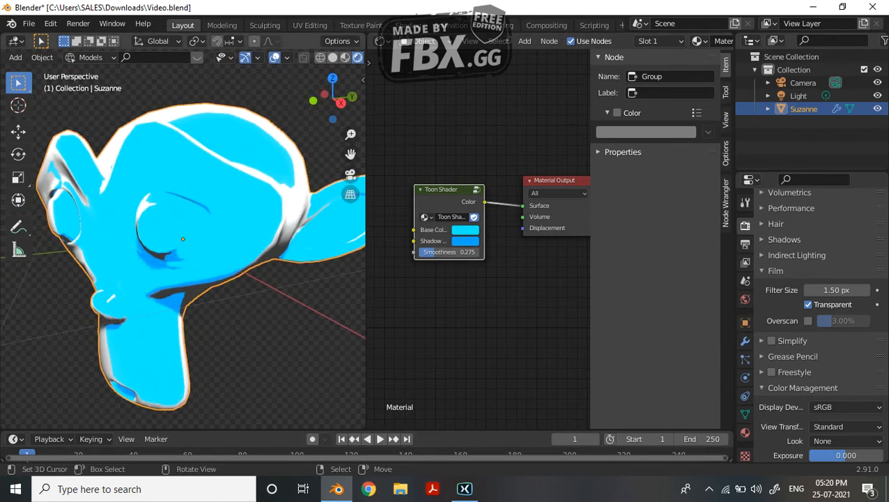
middle_drag(279, 224, 260, 229)
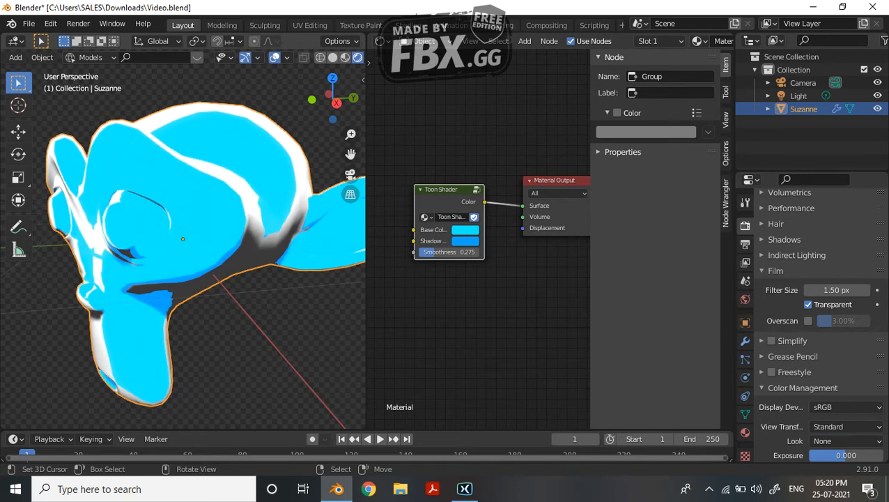
middle_drag(350, 195, 349, 175)
scroll(182, 239, down, 2)
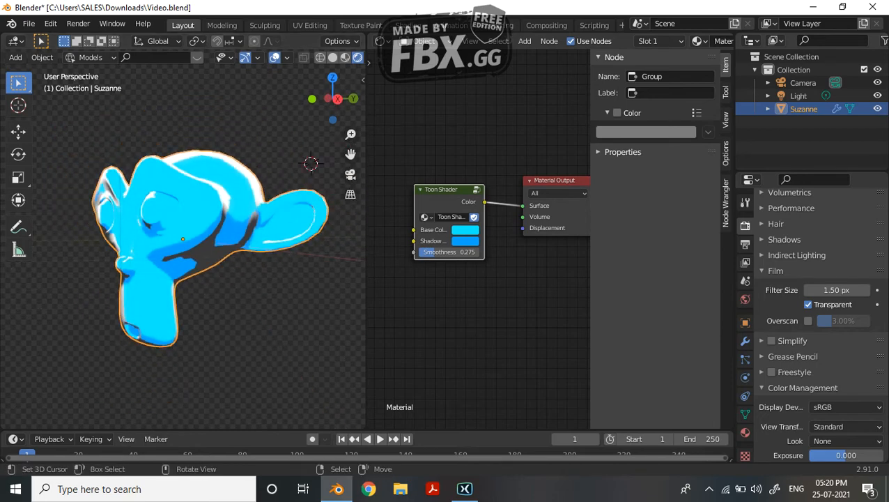
middle_drag(314, 202, 347, 199)
- Reenter the node group and bring the rim light ColorRamp's two stops close together, with the black stop at position 0.300
key(Tab)
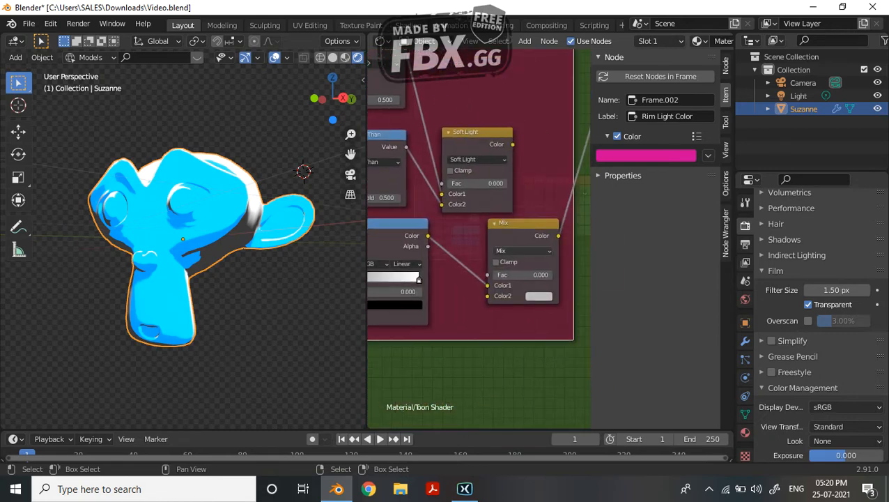
drag(488, 275, 533, 275)
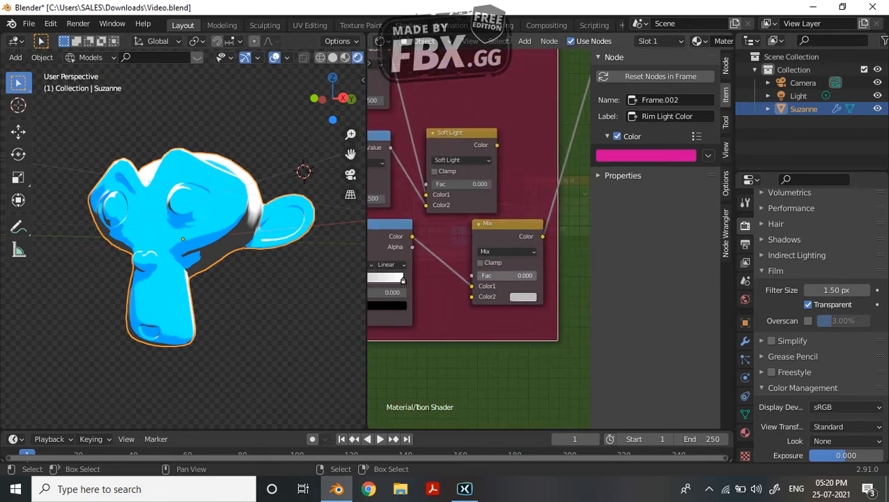
key(ctrl+z)
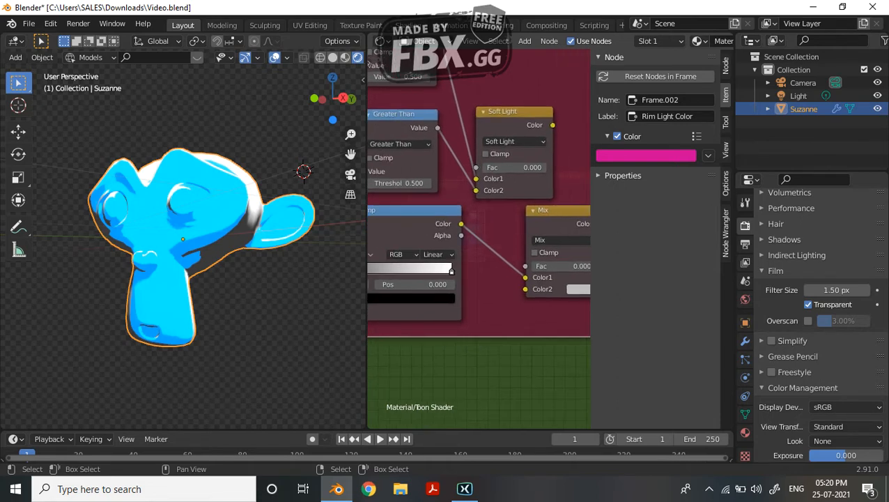
mouse_move(511, 263)
mouse_down()
mouse_move(400, 263)
mouse_move(433, 262)
mouse_up()
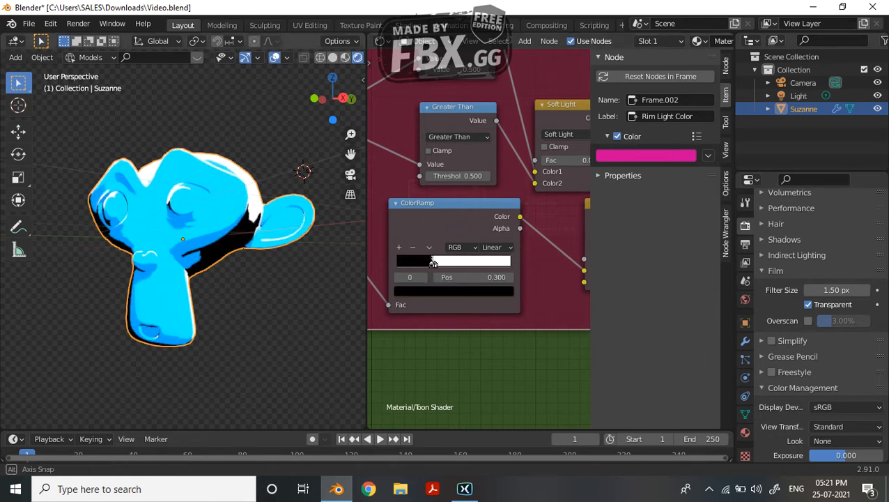
middle_drag(209, 244, 269, 224)
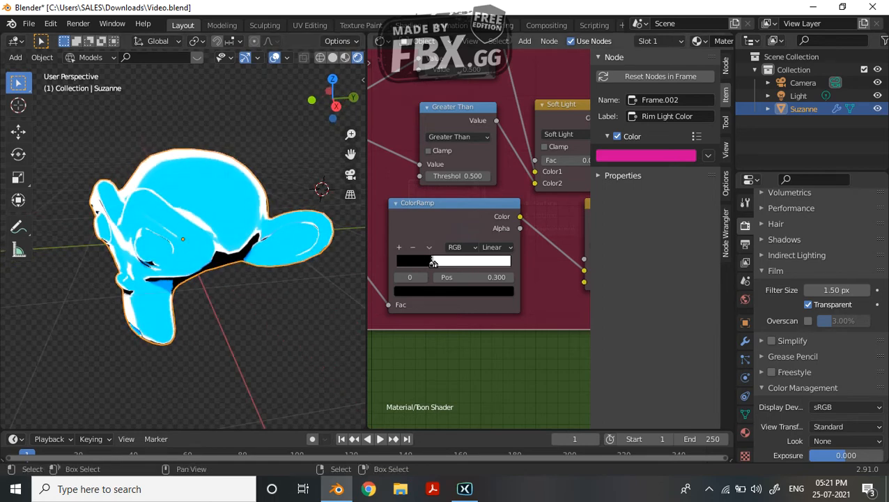
- Move the Soft Light node away from the Mix node and connect its Color output to the Mix node's Color2
middle_drag(544, 279, 406, 328)
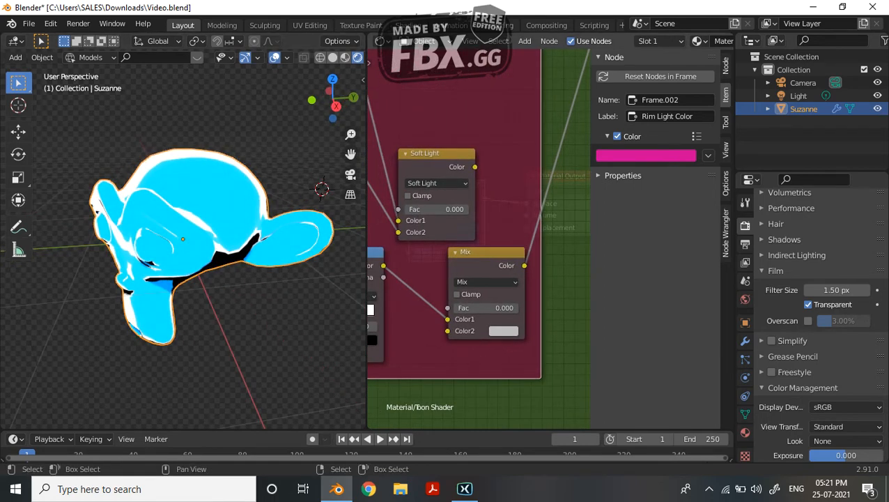
mouse_move(428, 154)
mouse_down()
mouse_move(386, 141)
mouse_move(446, 296)
mouse_move(448, 331)
mouse_up()
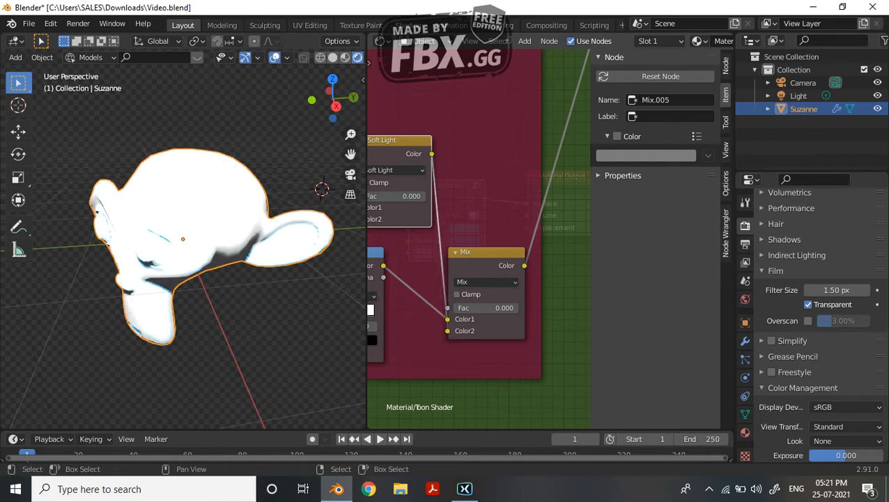
mouse_move(195, 314)
middle_down()
mouse_move(206, 251)
mouse_move(224, 241)
middle_up()
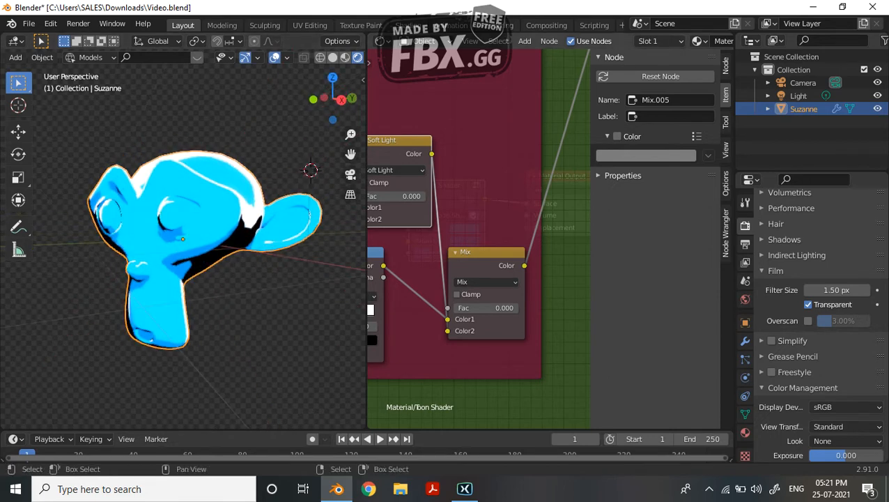
- Duplicate the Mix node in the Rim Light Color frame and insert the copy after it, feeding the original's Color into the copy's Fac
drag(488, 252, 441, 277)
key(shift+d)
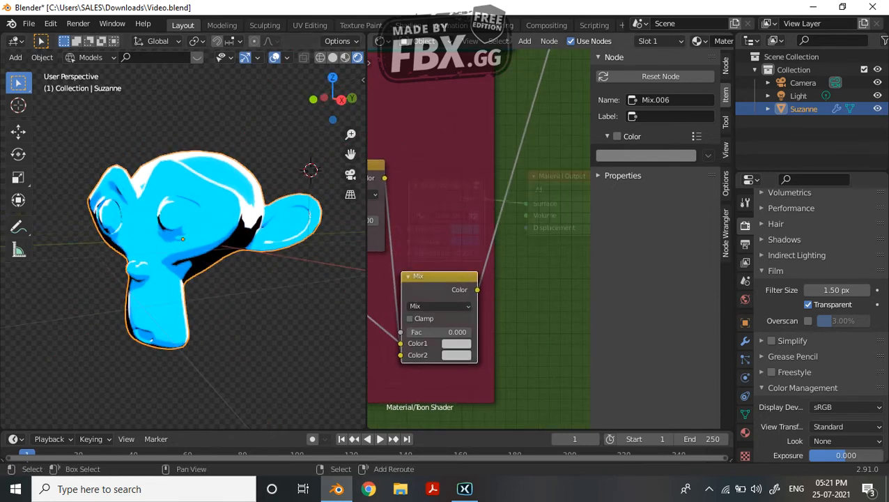
key(Return)
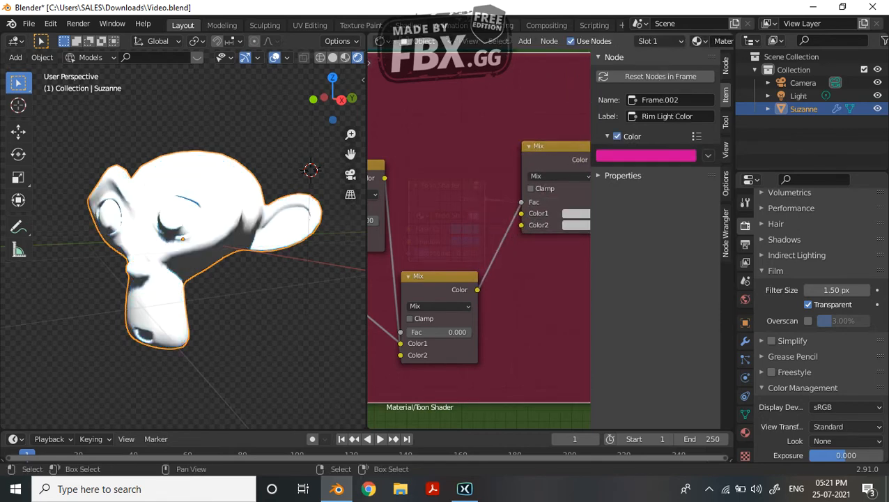
middle_drag(209, 313, 230, 307)
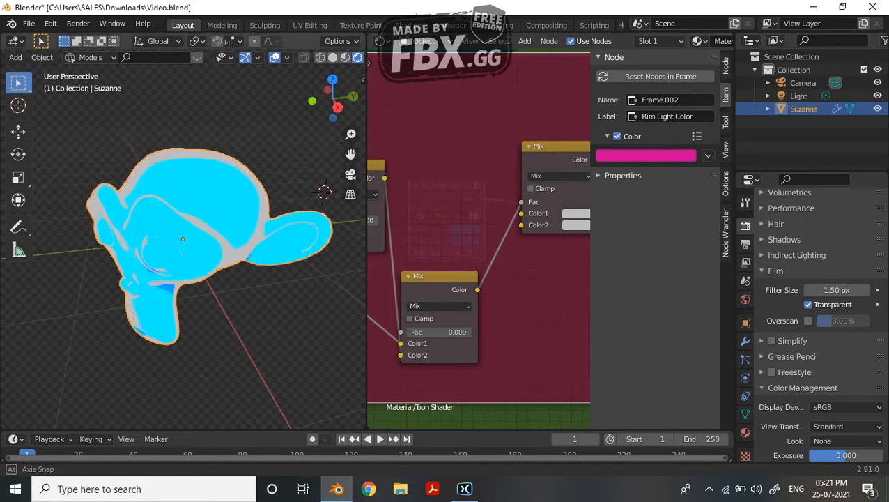
middle_drag(488, 314, 415, 304)
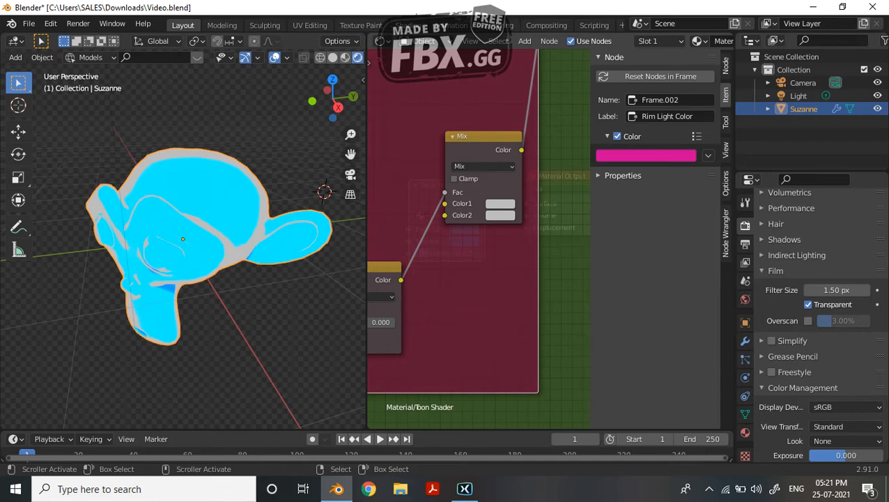
- Set Color1 of the new Mix node to a bright yellowish green with full brightness
click(501, 203)
drag(580, 67, 581, 47)
mouse_move(536, 97)
mouse_down()
mouse_move(513, 114)
mouse_move(496, 97)
mouse_move(544, 47)
mouse_move(524, 47)
mouse_up()
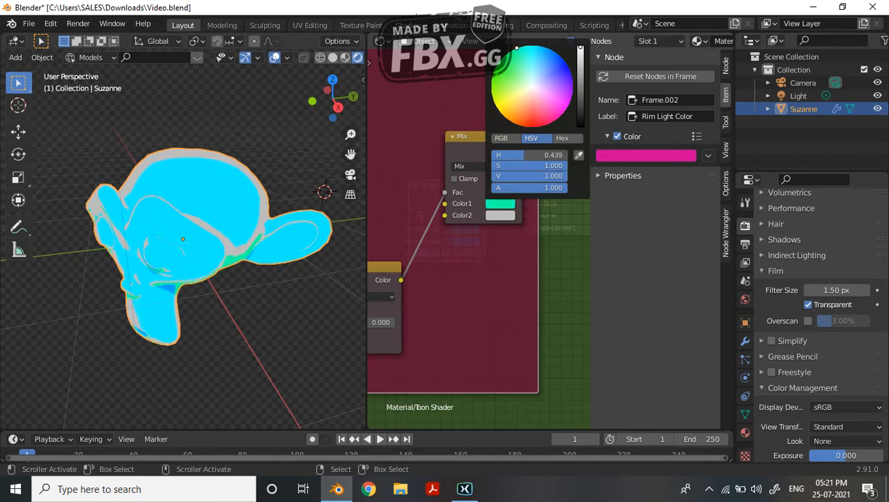
mouse_move(527, 46)
mouse_down()
mouse_move(498, 60)
mouse_move(492, 71)
mouse_move(507, 76)
mouse_move(498, 72)
mouse_up()
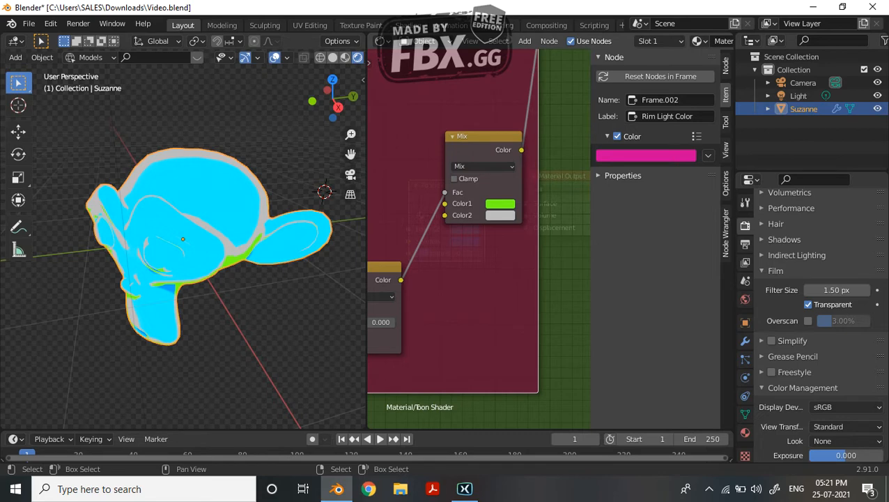
- Set the new Mix node's Color2 to cyan with hue 0.502, saturation 1.000 and value 1.000, and check Suzanne from the side
click(501, 216)
drag(531, 97, 535, 57)
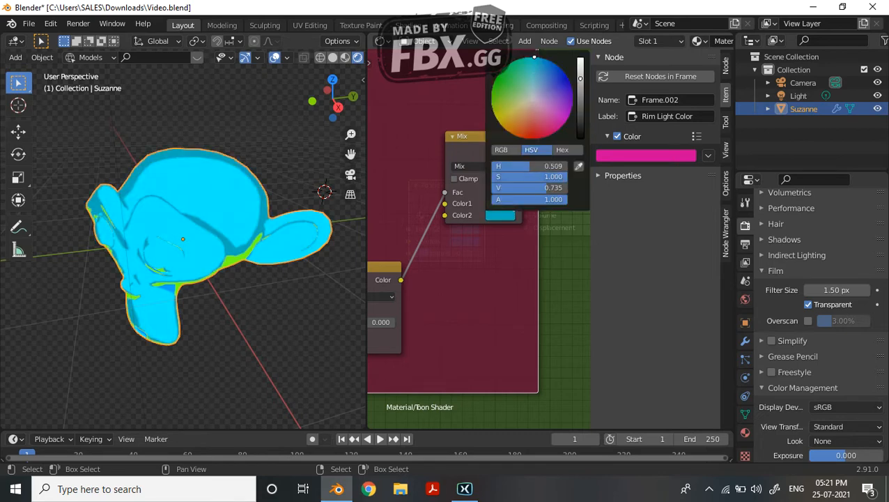
scroll(535, 57, up, 6)
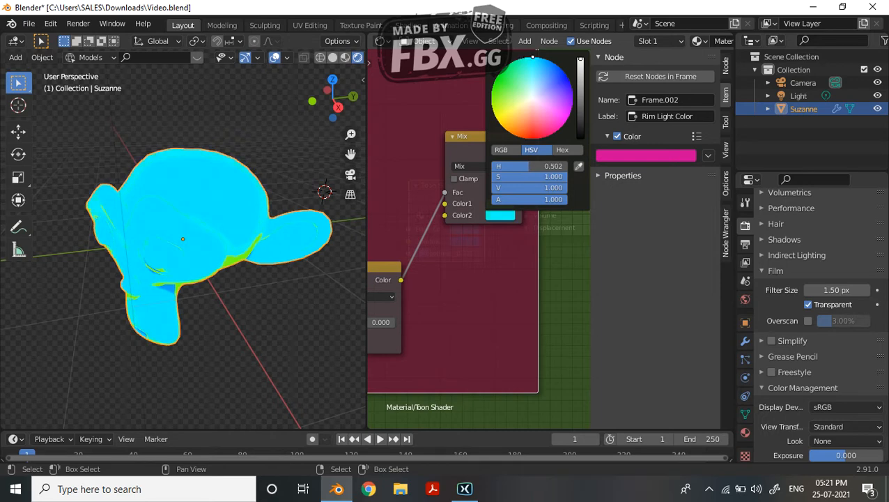
scroll(209, 237, up, 5)
middle_drag(209, 237, 221, 233)
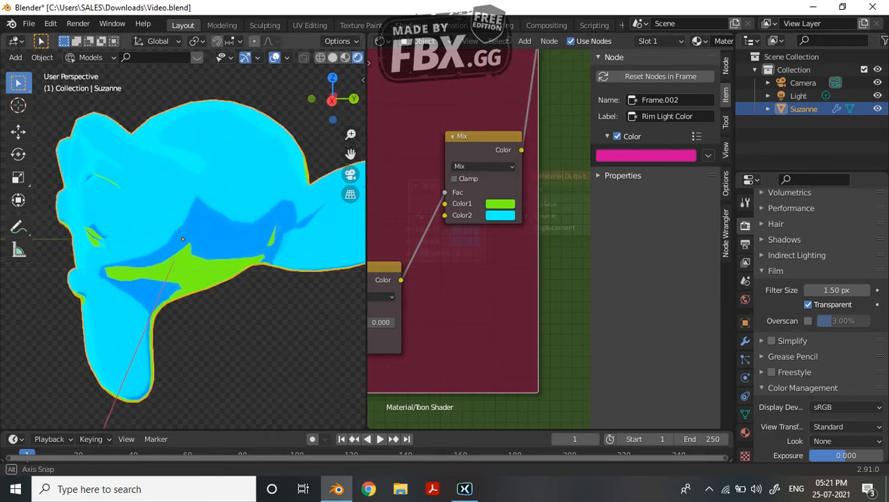
click(501, 215)
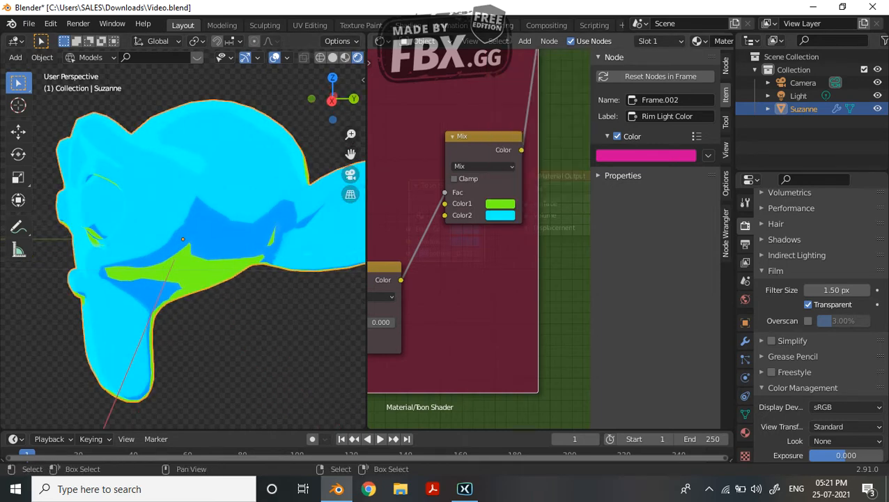
- Exit the node group, change the Toon Shader's Base Color to a deeper sky blue and check the shading around Suzanne
key(Tab)
click(462, 228)
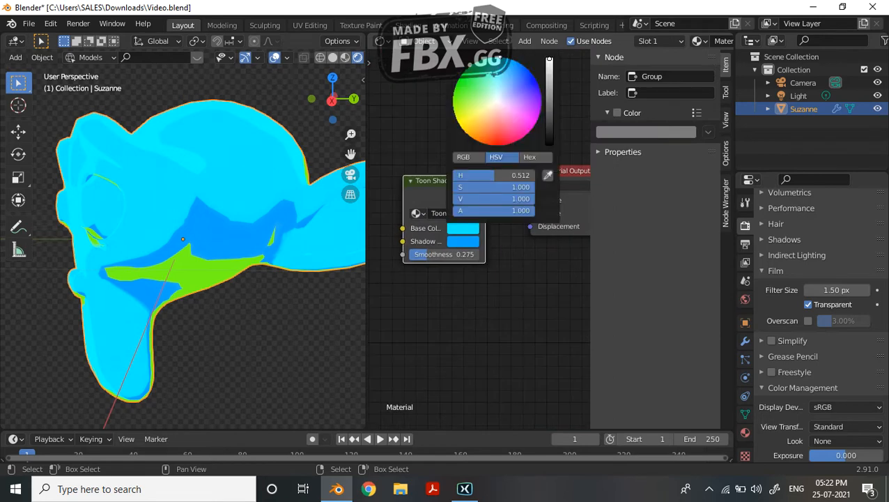
drag(493, 72, 494, 75)
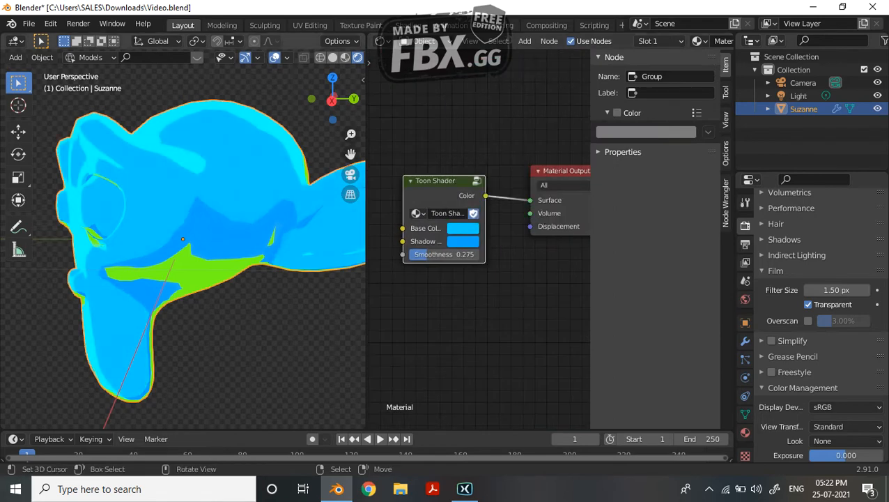
middle_drag(209, 153, 351, 194)
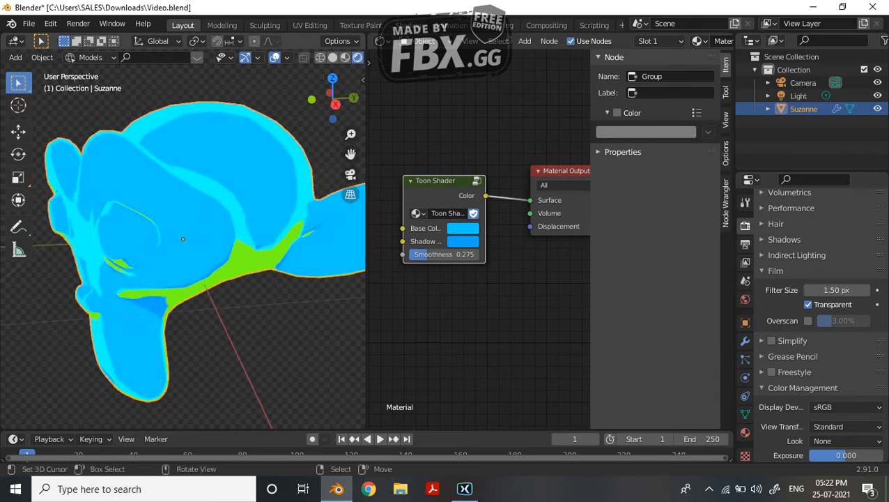
- Reenter the node group and set the last Mix node's Color1 to pure green with hue 0.347 and saturation 1.000
key(Tab)
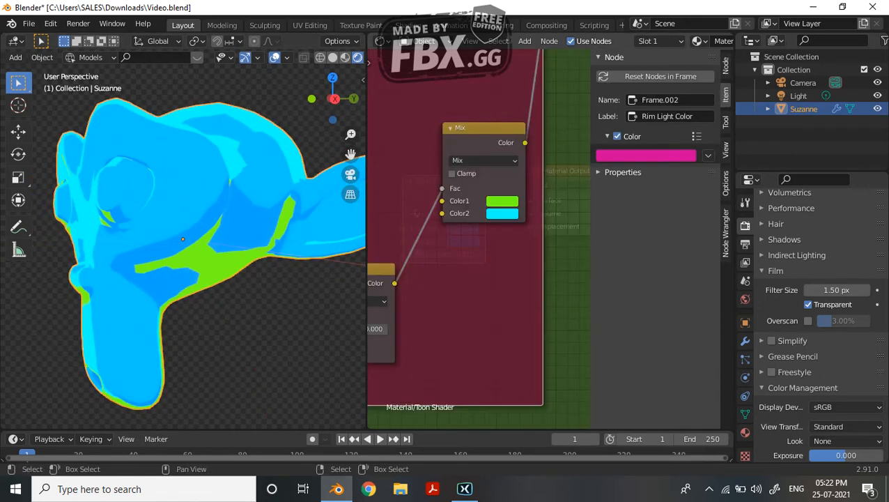
click(502, 201)
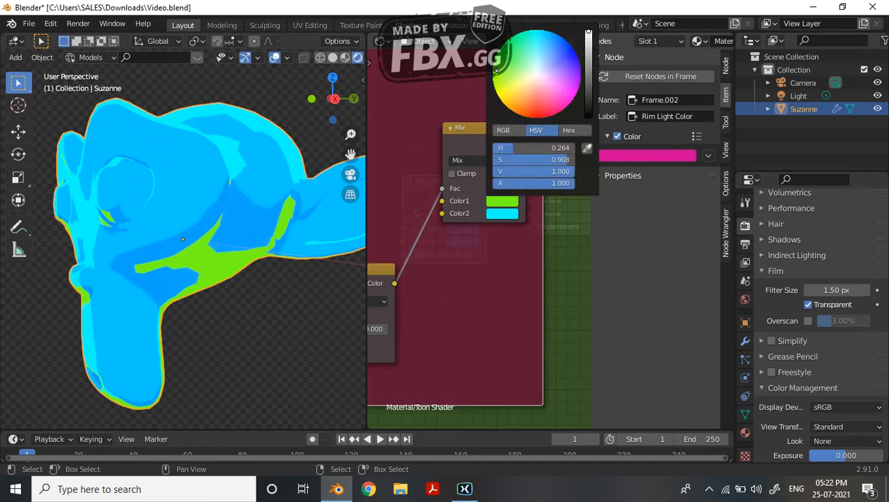
drag(496, 70, 506, 42)
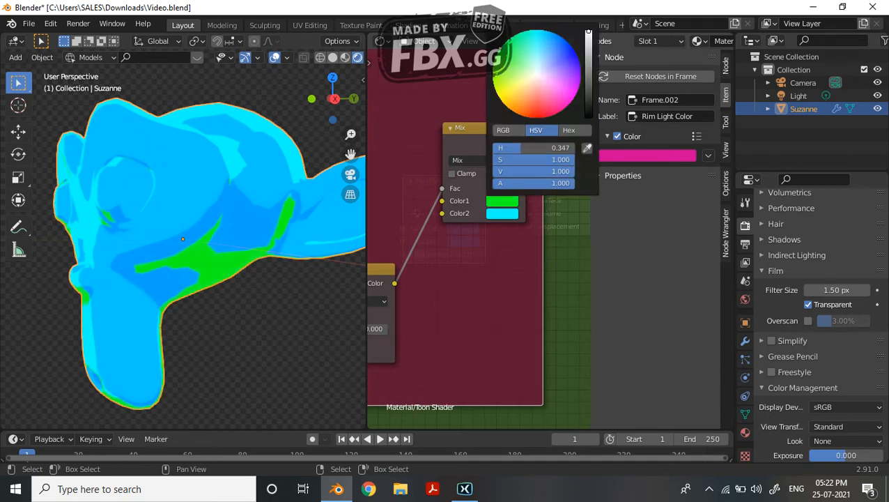
- Move the Soft Light node clear of the Greater Than node in the Rim Light Color frame, keeping its Fac at 0.000
middle_drag(377, 279, 652, 280)
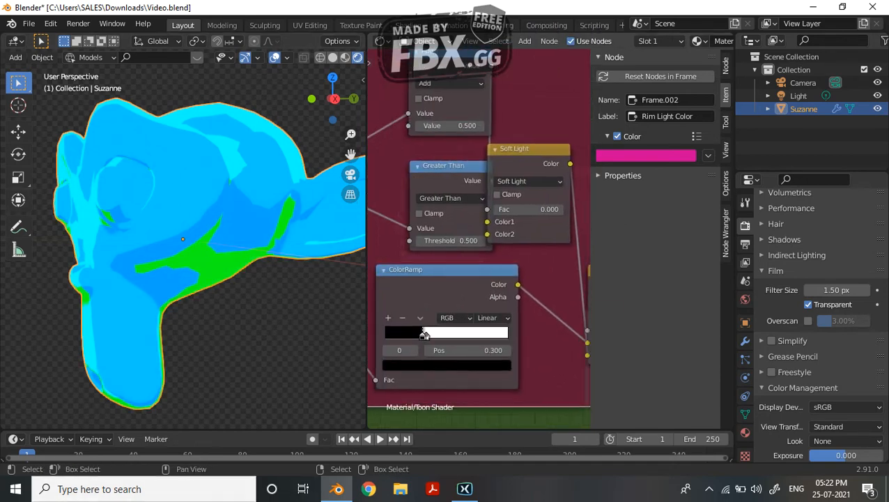
middle_drag(529, 280, 483, 279)
drag(481, 148, 523, 144)
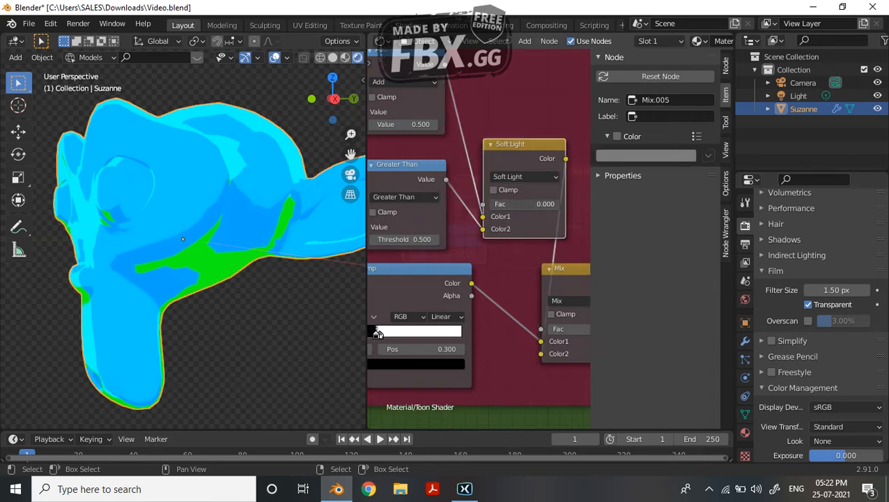
mouse_move(492, 204)
mouse_down()
mouse_move(554, 204)
mouse_move(490, 204)
mouse_up()
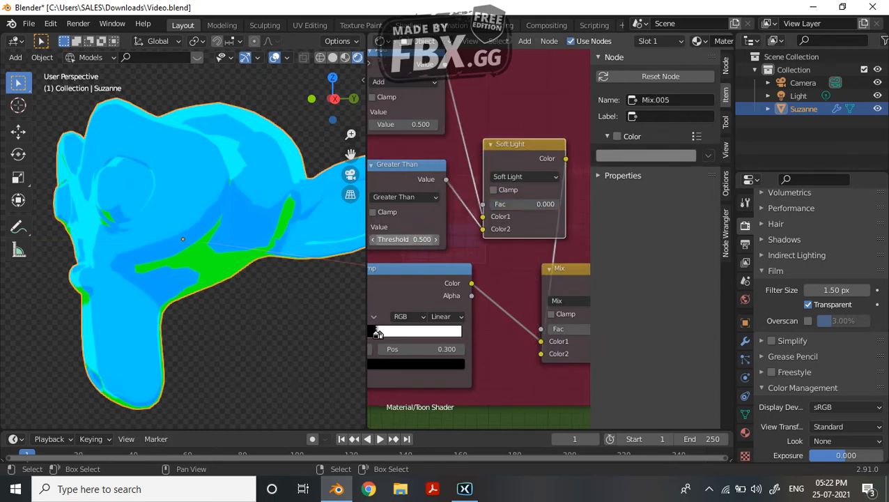
- Move the Mix node fed by the ColorRamp farther from the Soft Light node and set its Fac to 1.000
middle_drag(432, 239, 370, 215)
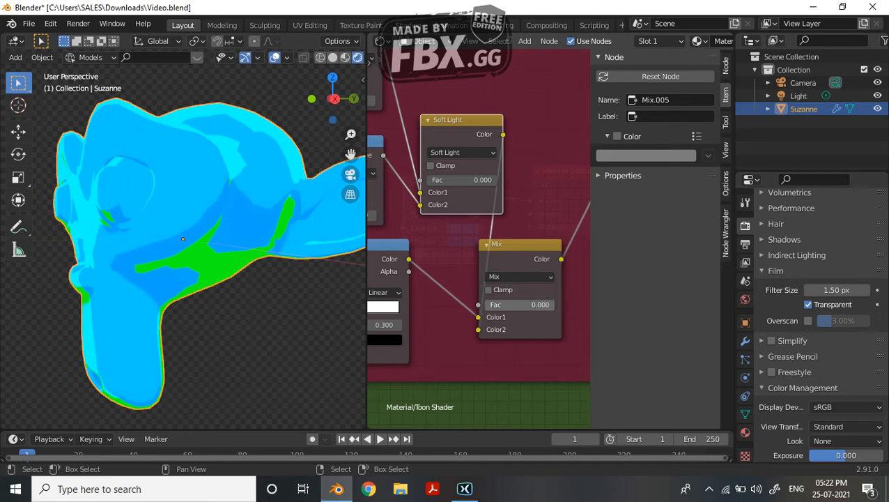
click(519, 305)
key(Return)
drag(524, 244, 566, 219)
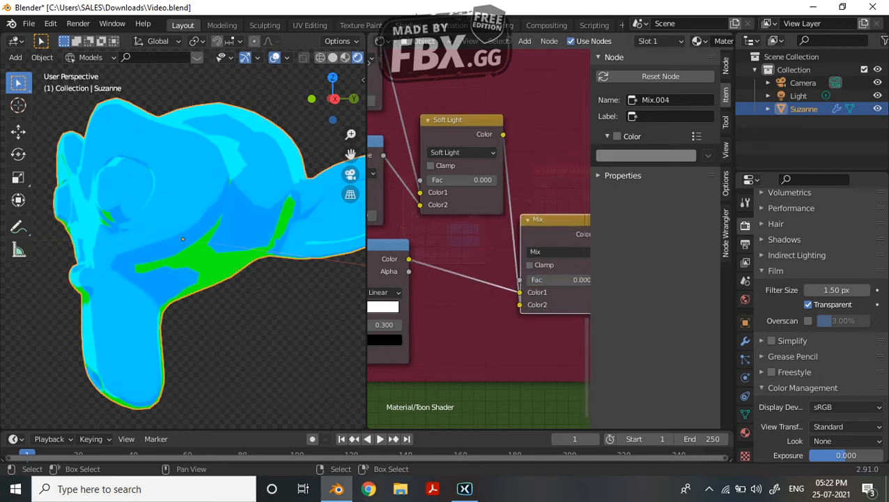
drag(540, 280, 605, 280)
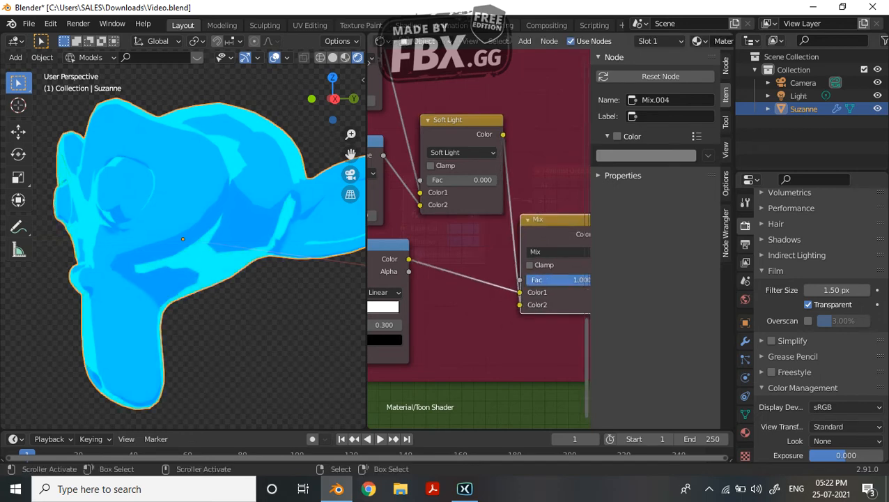
- Try a strongly negative second Value of -37.450 on the Add node in the Rim Light Color frame
middle_drag(488, 230, 493, 258)
drag(465, 207, 433, 207)
middle_drag(466, 207, 565, 234)
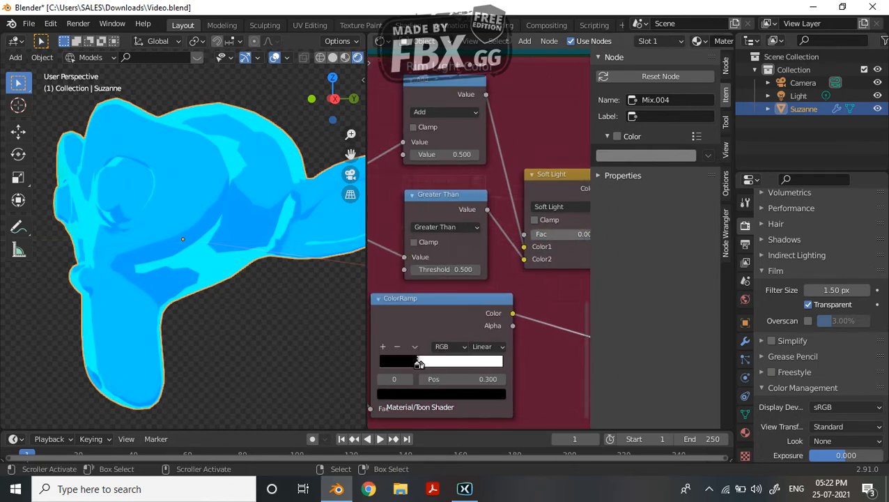
middle_drag(419, 364, 425, 409)
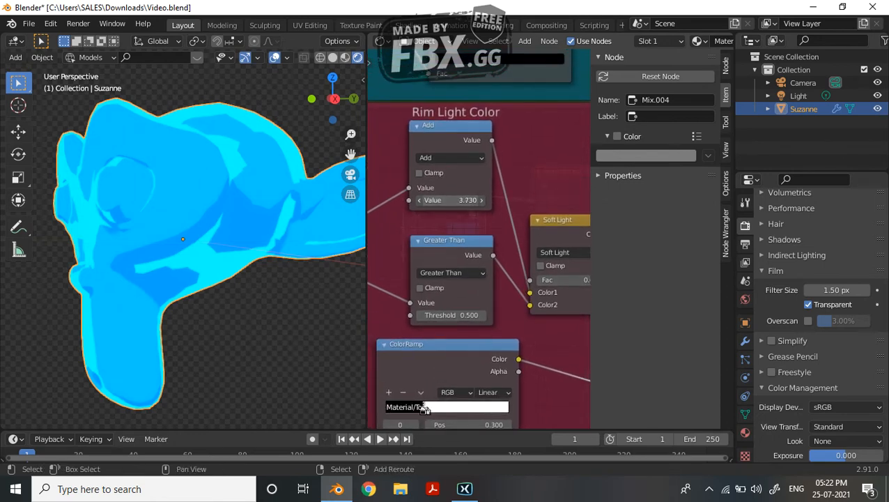
middle_drag(426, 409, 506, 428)
middle_drag(140, 230, 324, 195)
scroll(183, 239, up, 2)
mouse_move(537, 220)
mouse_down()
mouse_move(558, 220)
mouse_move(530, 220)
mouse_up()
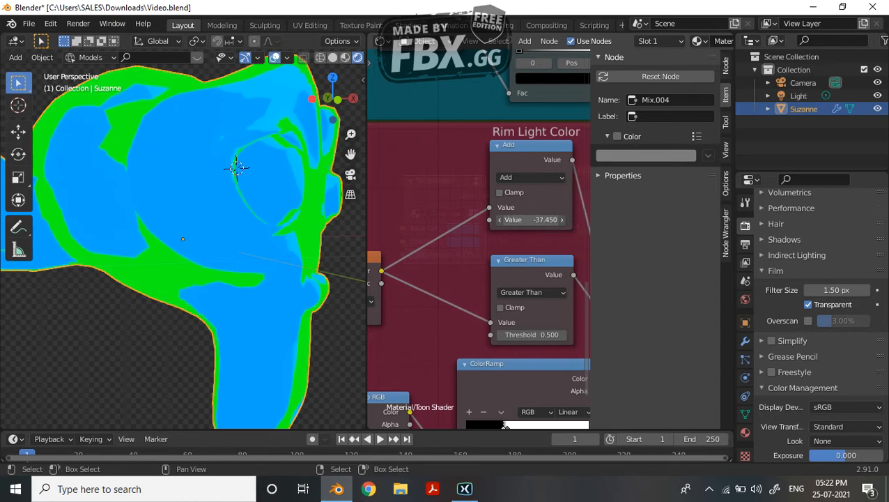
- Reset the Add node's second Value to 0, fine-tune it to about -0.490 and check the rim light from the front
scroll(183, 239, down, 5)
drag(543, 220, 537, 220)
click(534, 220)
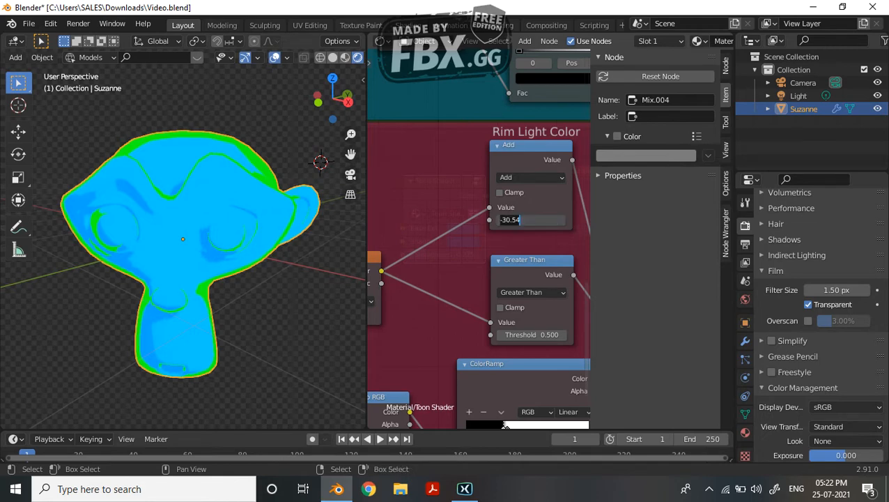
text(0)
key(Return)
middle_drag(209, 279, 174, 265)
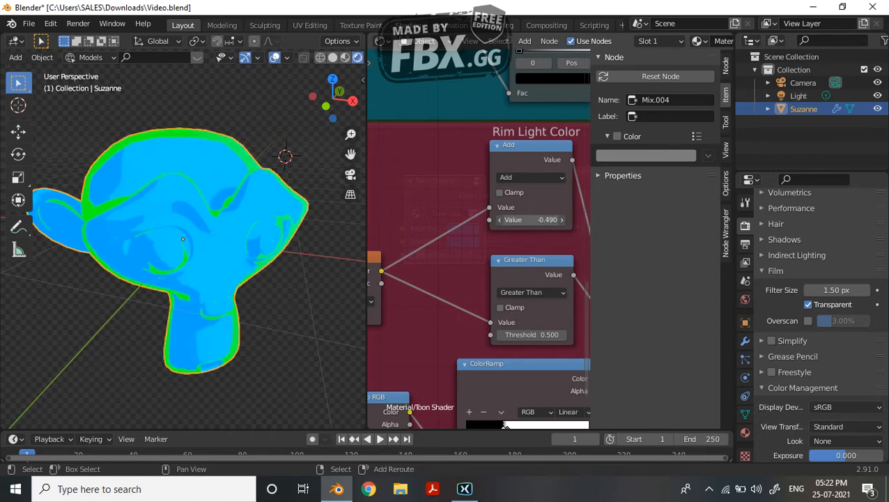
- Change the Add node's operation to Subtract and set its second Value to 0.090
click(529, 177)
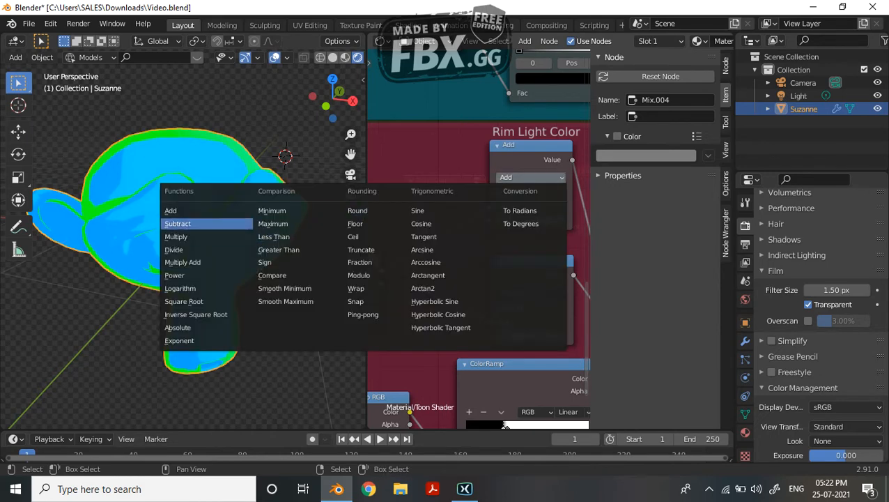
click(183, 223)
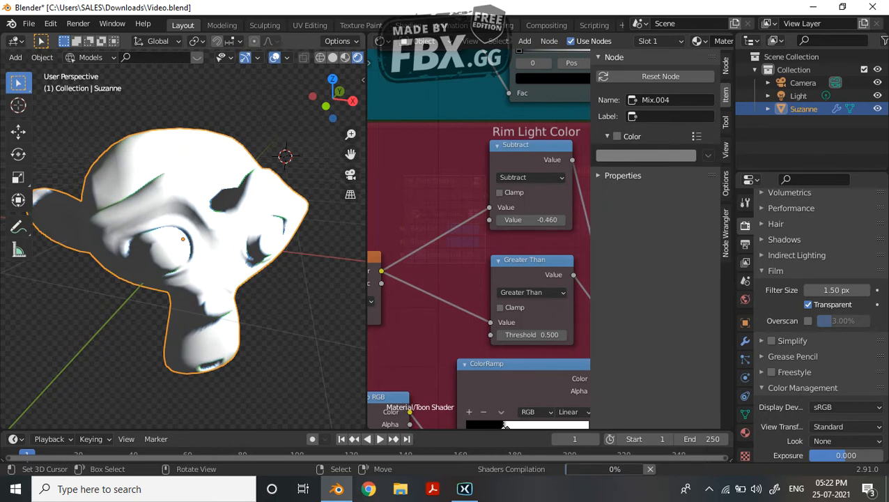
click(526, 219)
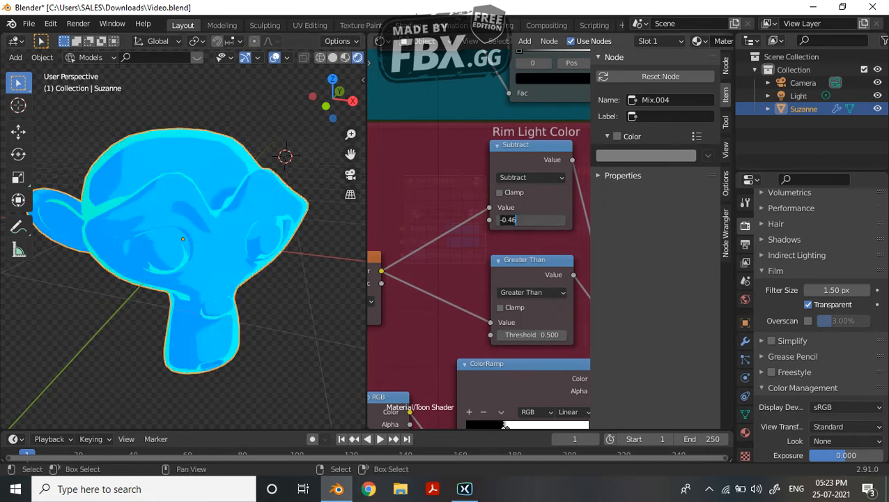
text(0.57)
key(Return)
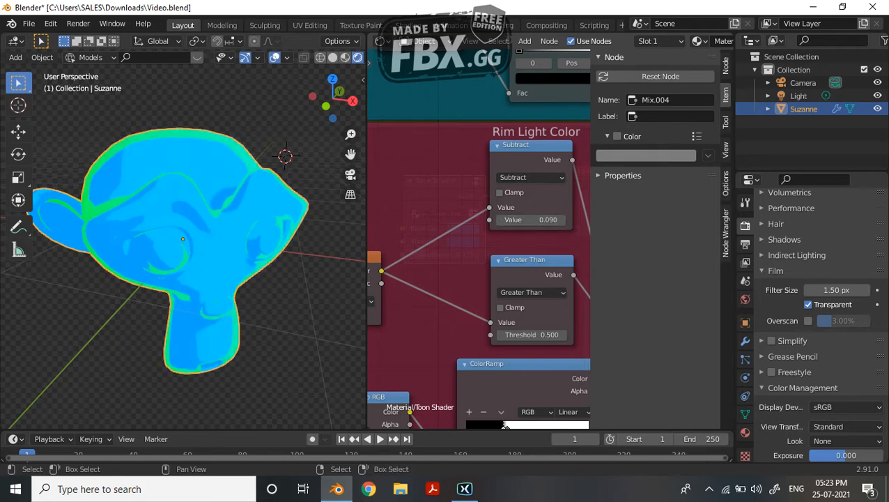
- Set the Soft Light node's Fac to 1.000 and check the rim light on Suzanne from the front
middle_drag(529, 230, 380, 188)
drag(481, 257, 519, 258)
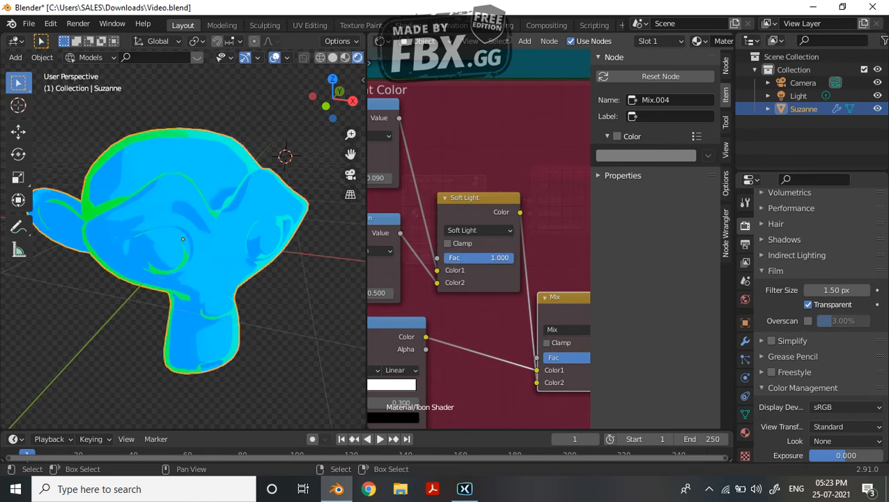
mouse_move(209, 182)
middle_down()
mouse_move(230, 230)
mouse_move(230, 171)
mouse_move(209, 171)
middle_up()
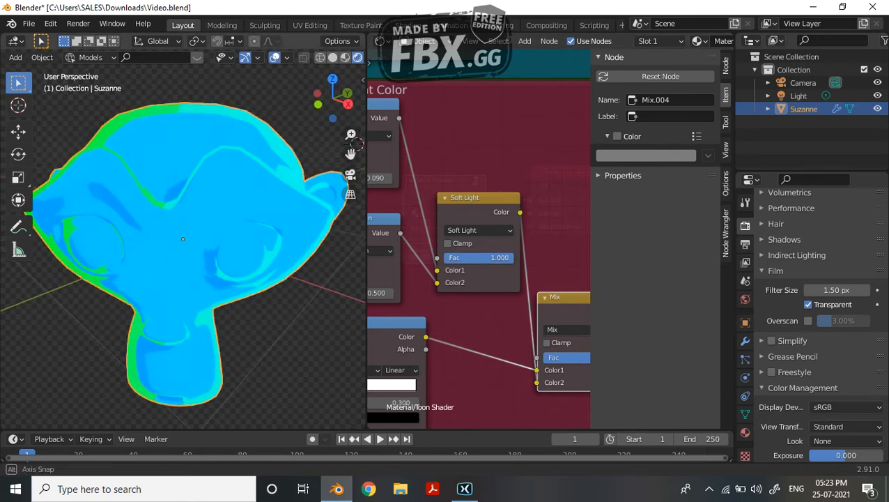
- Lower the Greater Than node's Threshold in the Rim Light Color frame to 0.460
middle_drag(418, 244, 576, 209)
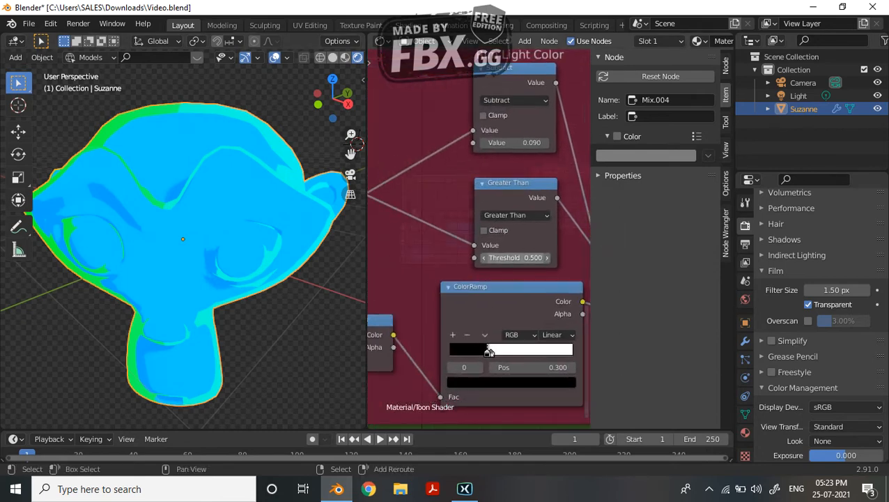
drag(516, 257, 506, 258)
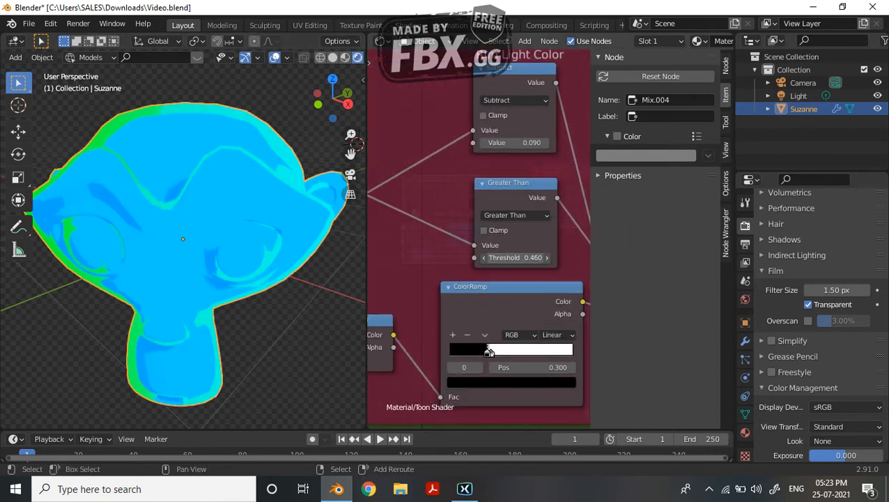
- Raise the second Value of the Subtract node in the Rim Light Color frame
middle_drag(490, 352, 371, 317)
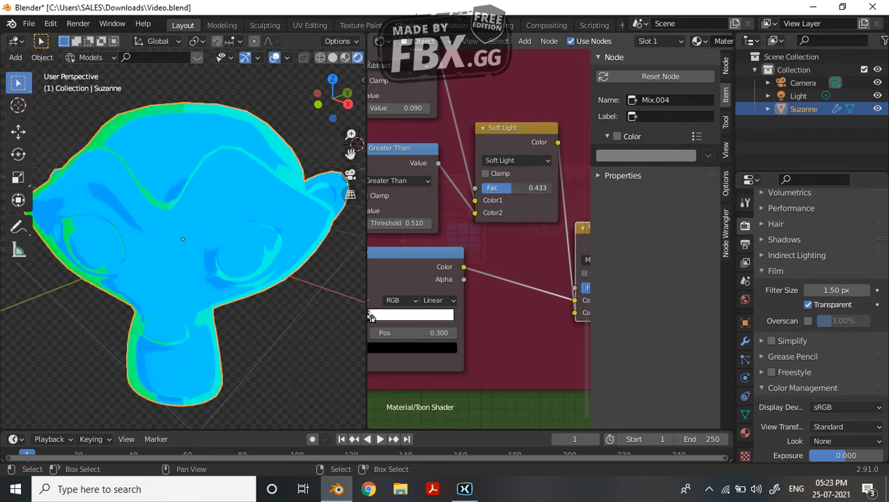
middle_drag(371, 317, 451, 324)
drag(481, 115, 519, 115)
- Set Color1 of the last Mix node in the Rim Light Color frame to blue and check Suzanne from another angle
middle_drag(451, 325, 368, 215)
click(526, 101)
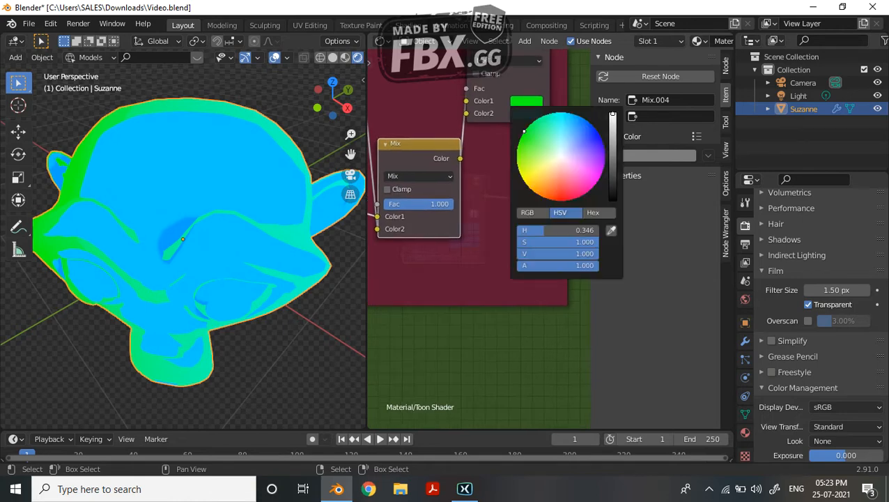
mouse_move(525, 131)
mouse_down()
mouse_move(550, 116)
mouse_move(592, 136)
mouse_move(596, 129)
mouse_up()
middle_drag(251, 230, 263, 187)
- Space out the node layout, duplicate the Group Input node and place the copy beside the Rim Light frame
scroll(479, 238, down, 12)
middle_drag(479, 238, 509, 265)
drag(519, 268, 510, 320)
middle_drag(418, 265, 540, 395)
middle_drag(453, 210, 546, 308)
click(432, 66)
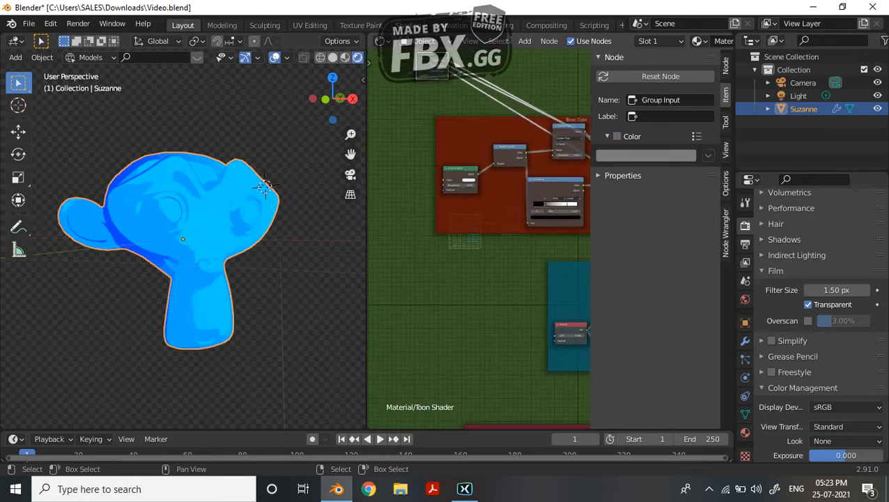
key(shift+d)
click(456, 334)
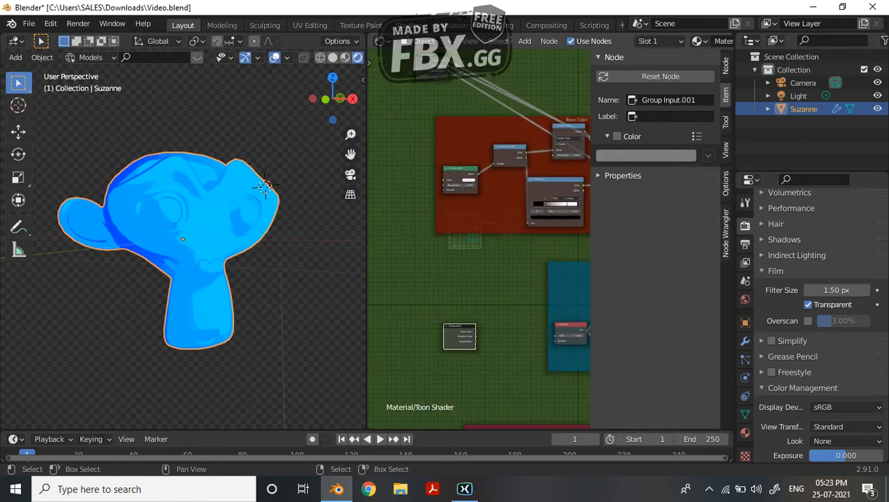
- Duplicate the Group Input node again and place the new copy below the Rim Light Color frame
middle_drag(457, 334, 350, 210)
middle_drag(544, 293, 369, 241)
middle_drag(474, 279, 543, 266)
scroll(183, 240, down, 1)
scroll(479, 239, down, 2)
scroll(479, 238, down, 2)
middle_drag(479, 239, 482, 200)
scroll(478, 239, down, 6)
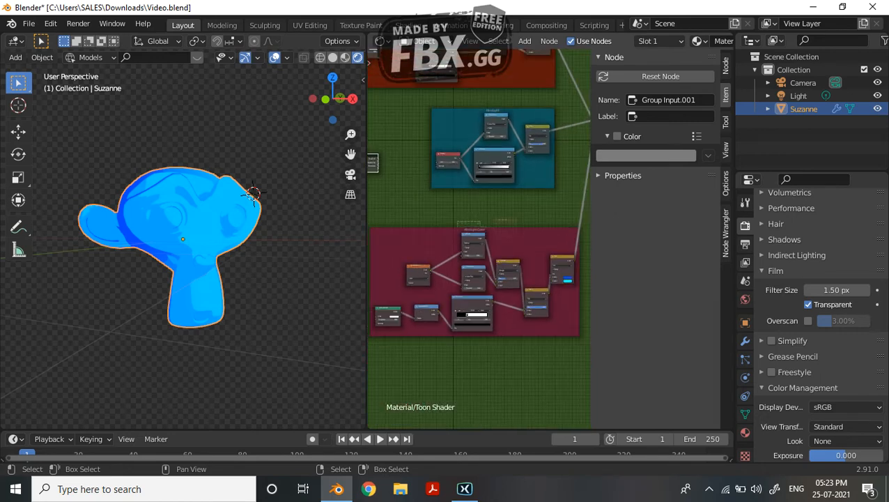
key(shift+d)
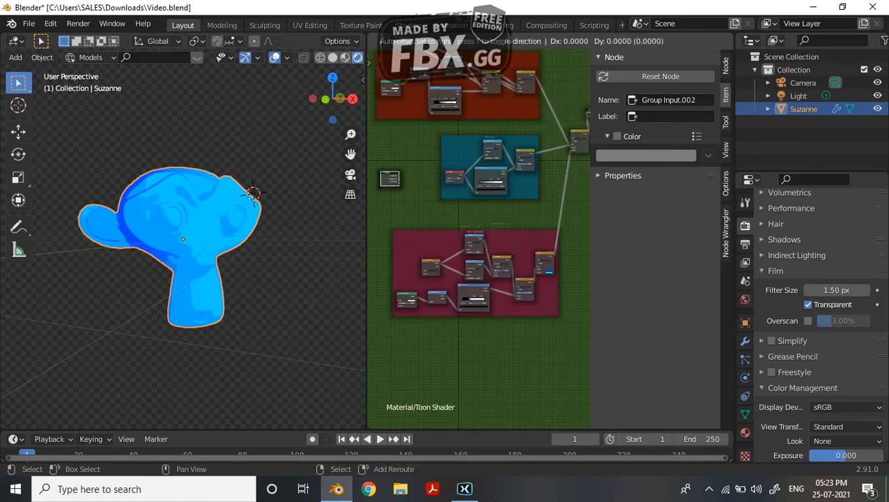
click(531, 339)
scroll(531, 338, up, 3)
middle_drag(531, 338, 495, 222)
drag(508, 248, 482, 242)
scroll(482, 243, up, 9)
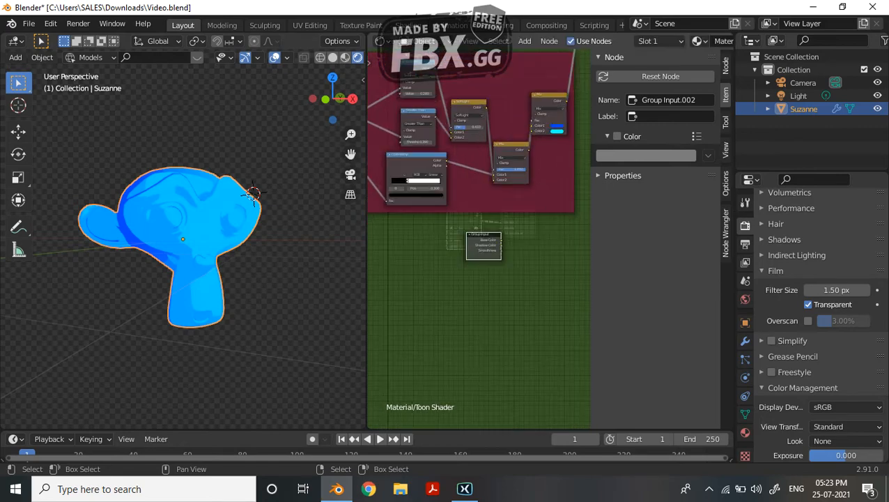
- Move the original Group Input node down beside the Base Color frame
middle_drag(482, 243, 588, 478)
middle_drag(481, 77, 481, 425)
middle_drag(376, 209, 544, 252)
drag(388, 73, 351, 244)
- Duplicate the Base Color frame's Greater Than node and insert the copy on the link between the two Mix nodes
middle_drag(488, 244, 371, 227)
middle_drag(572, 230, 509, 225)
click(394, 133)
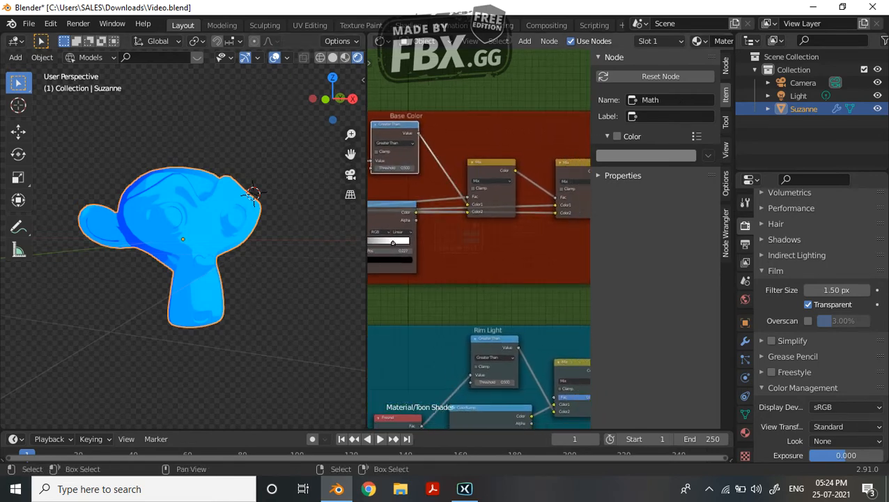
key(shift+d)
key(Return)
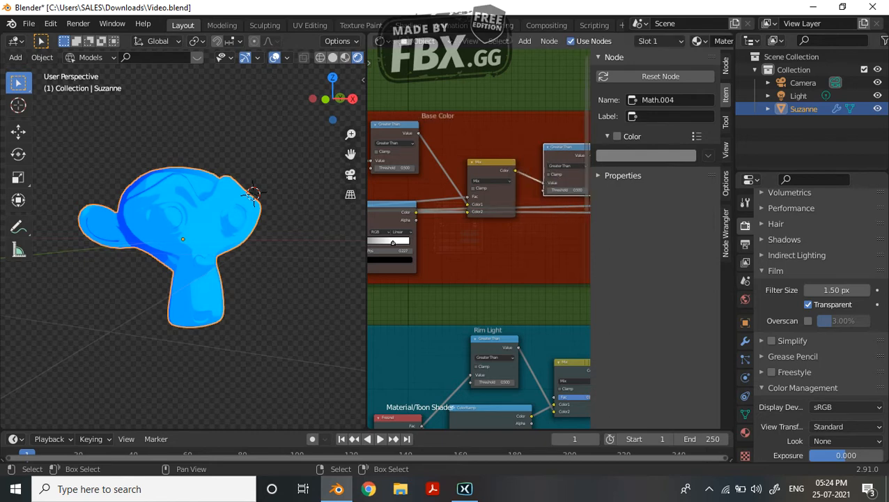
- Try the Power operation on the duplicated math node and adjust its Exponent to 0.520
middle_drag(575, 150, 544, 130)
scroll(543, 131, up, 1)
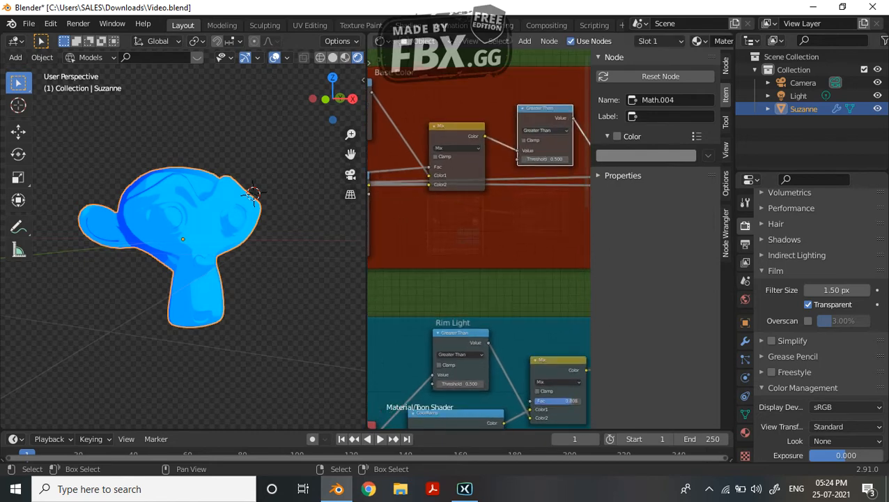
click(544, 130)
click(540, 197)
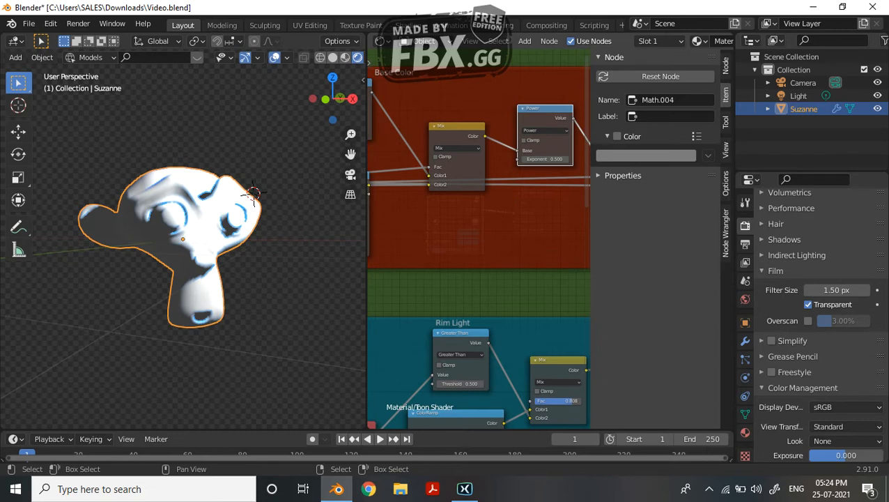
middle_drag(253, 193, 274, 176)
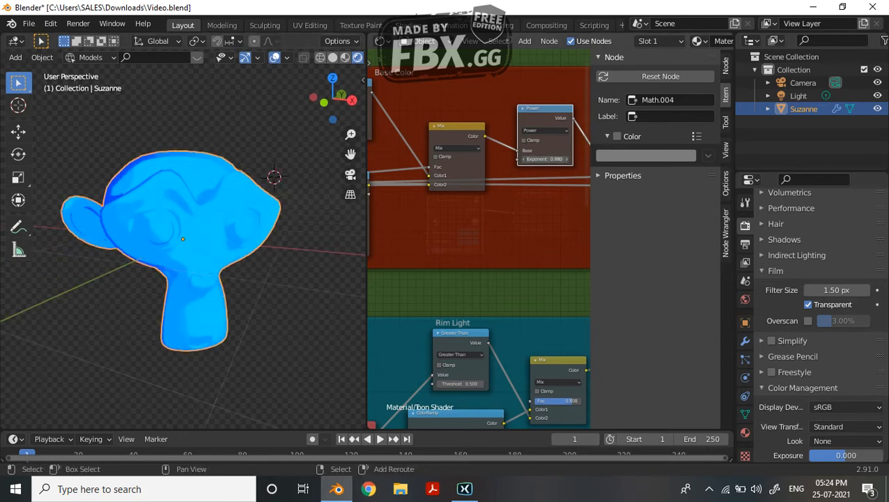
drag(546, 159, 525, 159)
- Try the Subtract operation on the duplicated math node, inspect the shading and adjust its second Value to -0.410
click(545, 131)
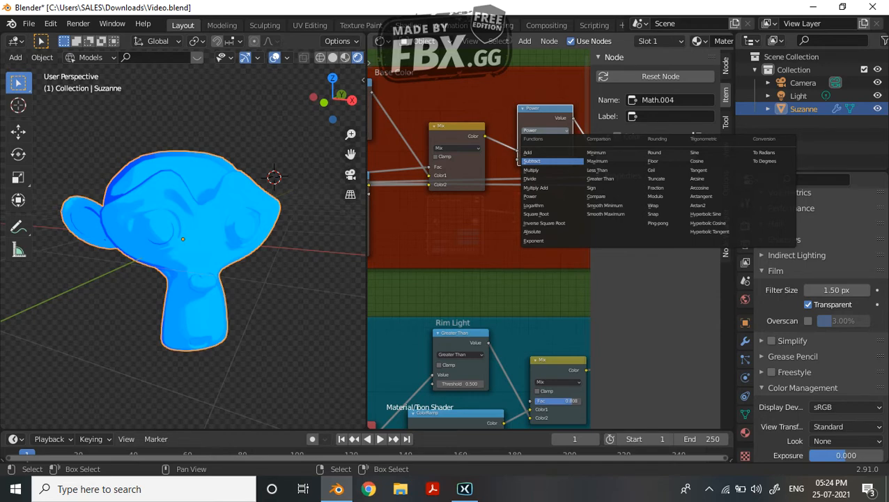
click(551, 161)
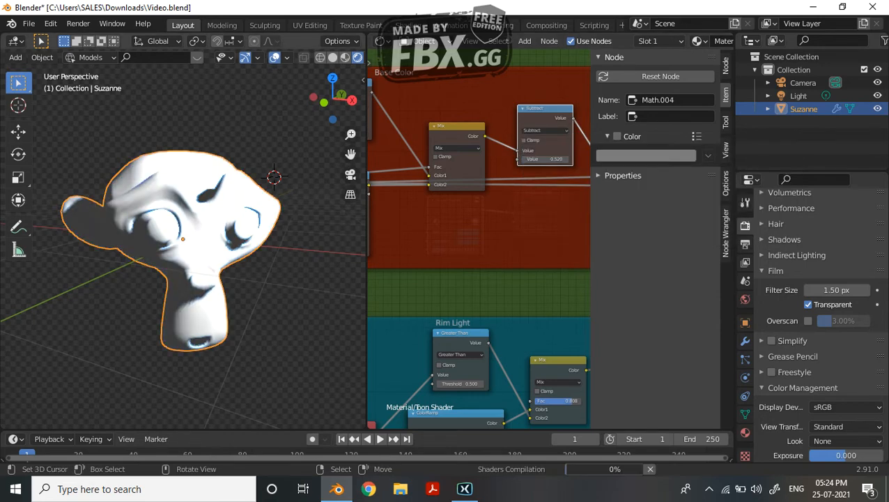
scroll(183, 239, up, 3)
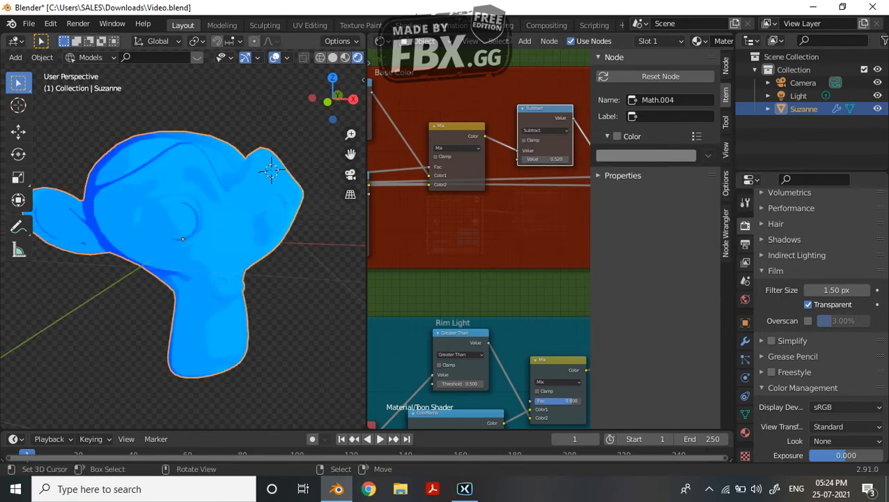
ctrl+scroll(546, 159, up, 2)
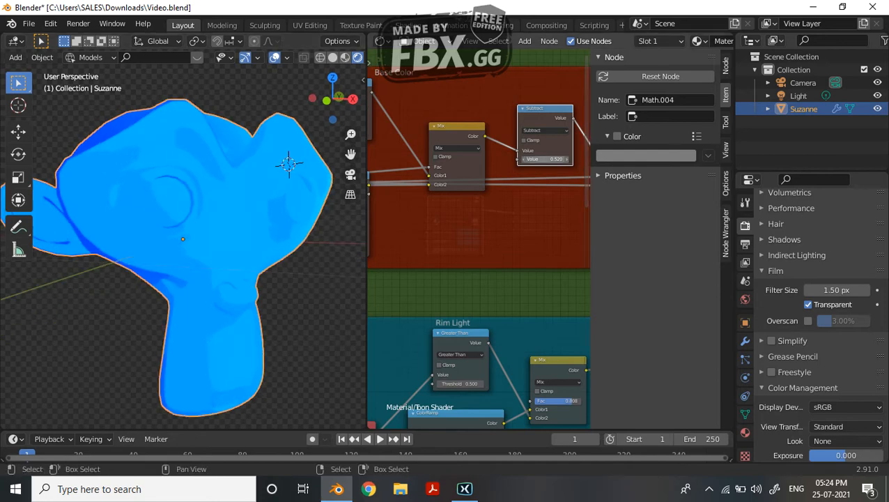
ctrl+scroll(546, 159, down, 2)
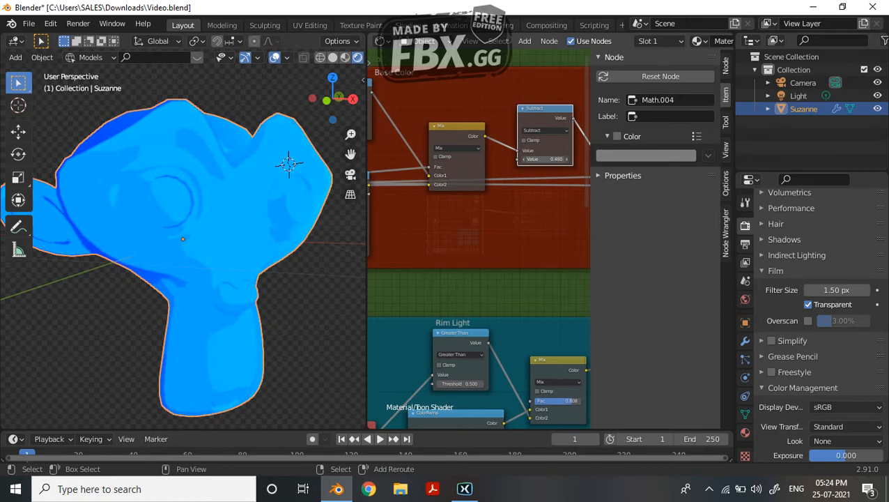
drag(546, 159, 488, 159)
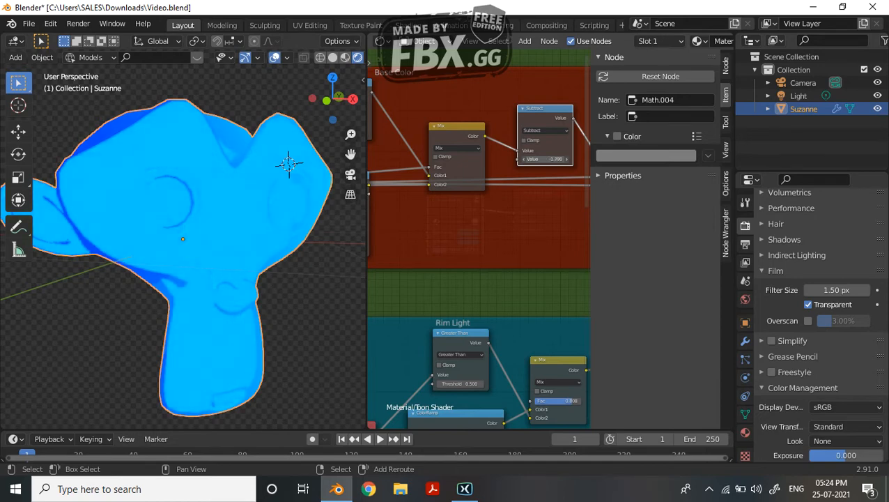
drag(546, 158, 585, 159)
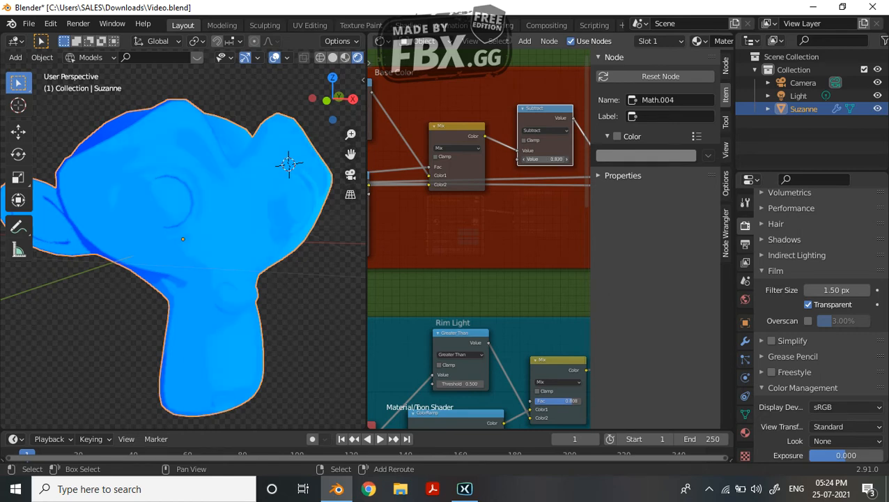
scroll(478, 237, up, 3)
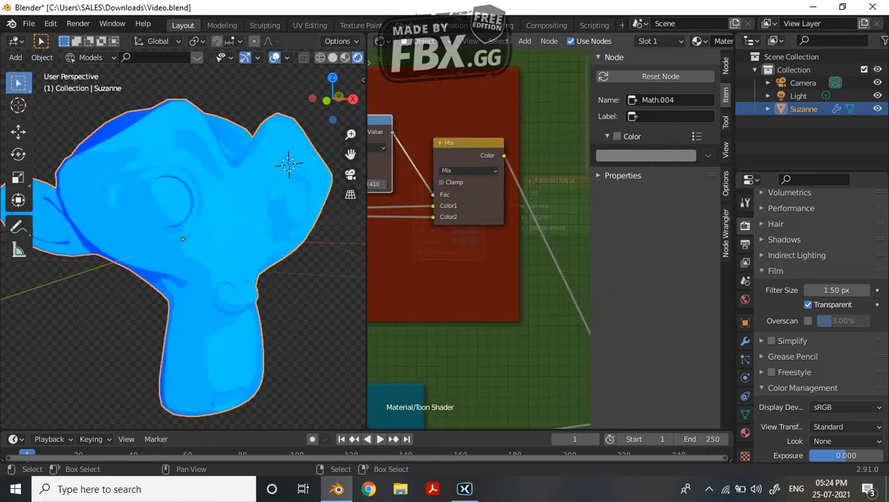
- Try the Multiply operation on the duplicated math node with a second Value of 104.890
click(432, 183)
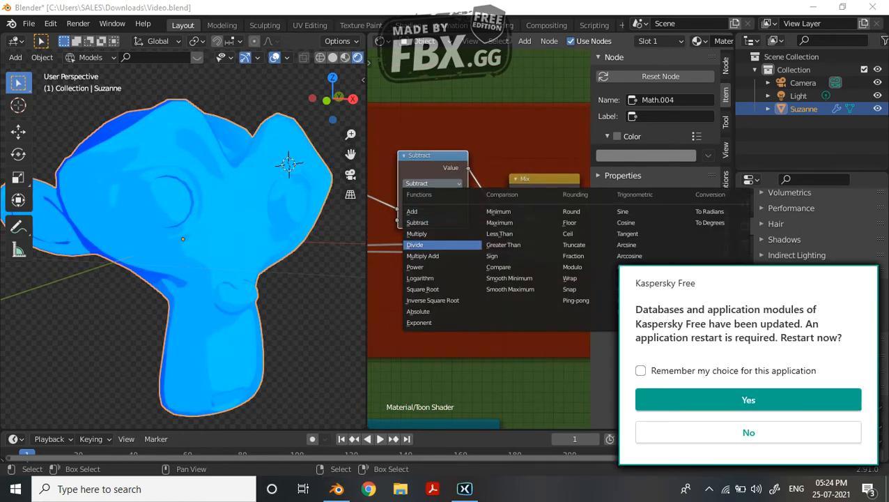
click(439, 233)
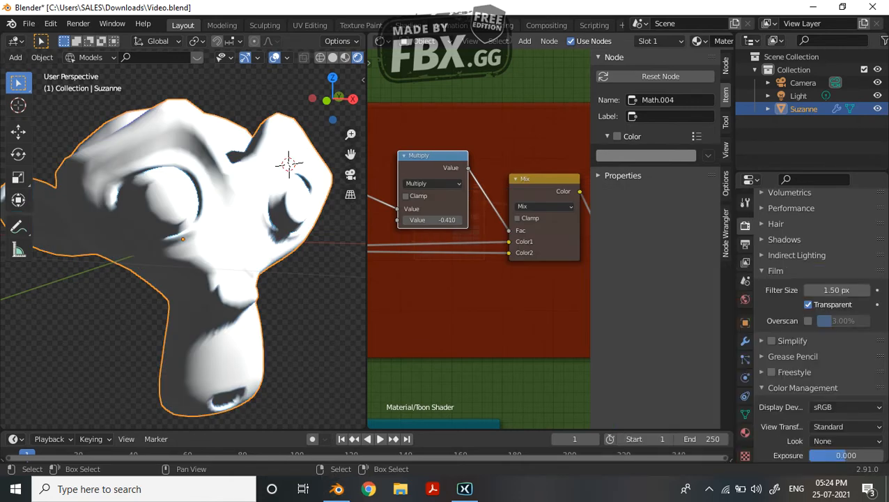
drag(431, 220, 474, 220)
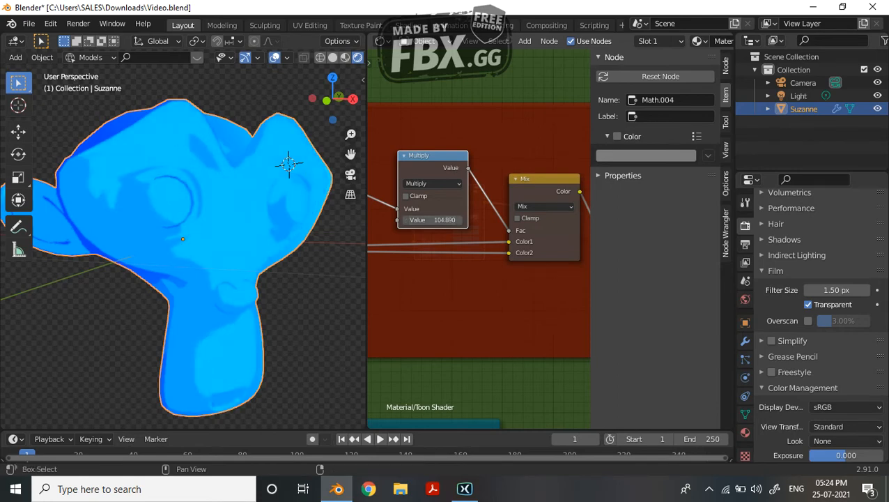
- Link the first Mix node directly to the second Mix node's Fac and delete the Multiply node
drag(396, 208, 509, 230)
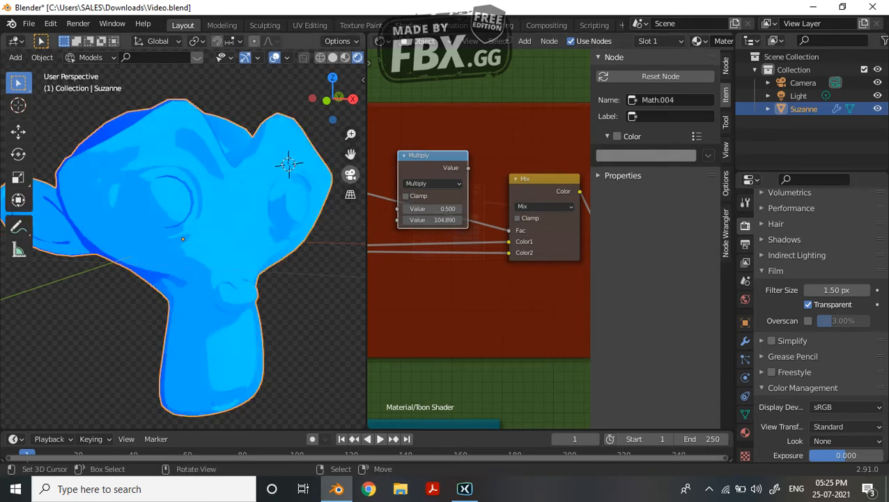
key(x)
scroll(578, 171, down, 3)
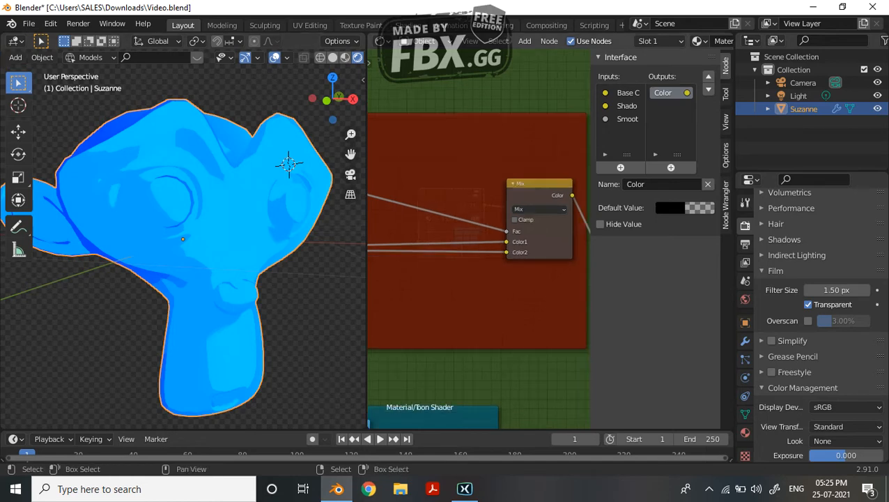
- Reposition the first Mix node in the Base Color frame and raise the Greater Than node's Threshold to 2.170
middle_drag(474, 230, 581, 230)
drag(537, 199, 546, 175)
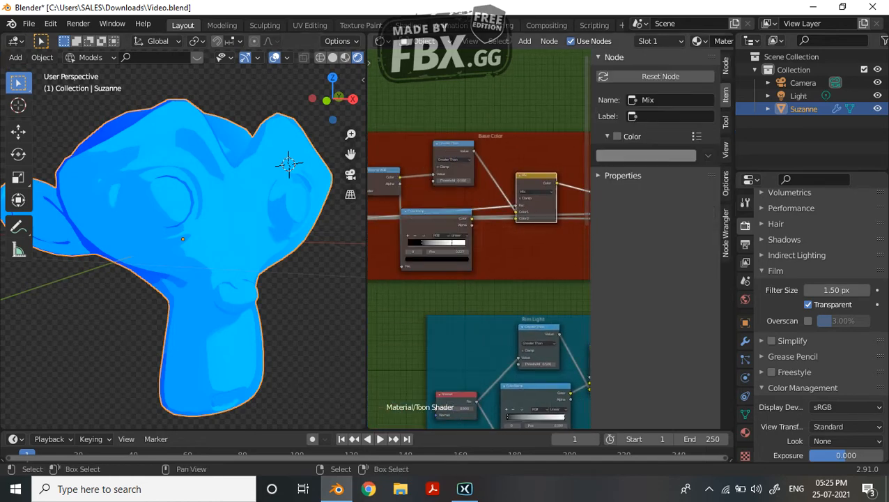
middle_drag(481, 230, 521, 215)
drag(492, 166, 516, 165)
scroll(479, 239, down, 3)
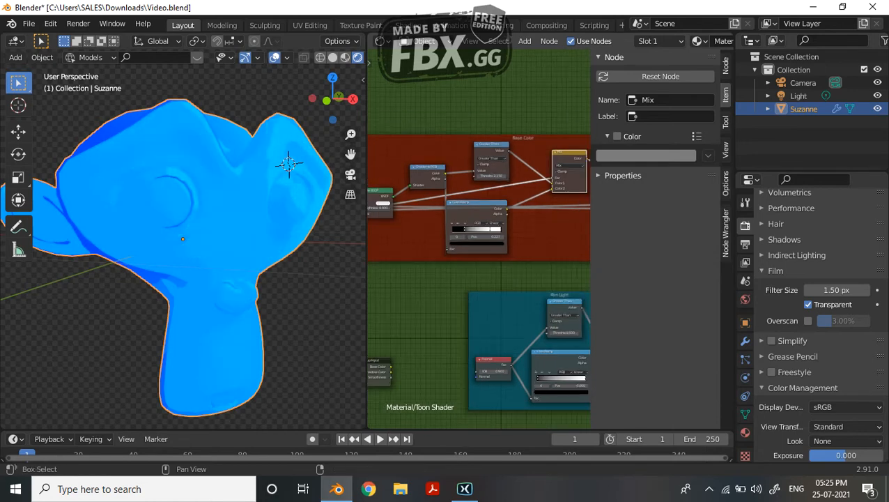
- Expose the Base Color Greater Than node's Threshold as a group input and set its default value to 0.500
drag(548, 191, 398, 234)
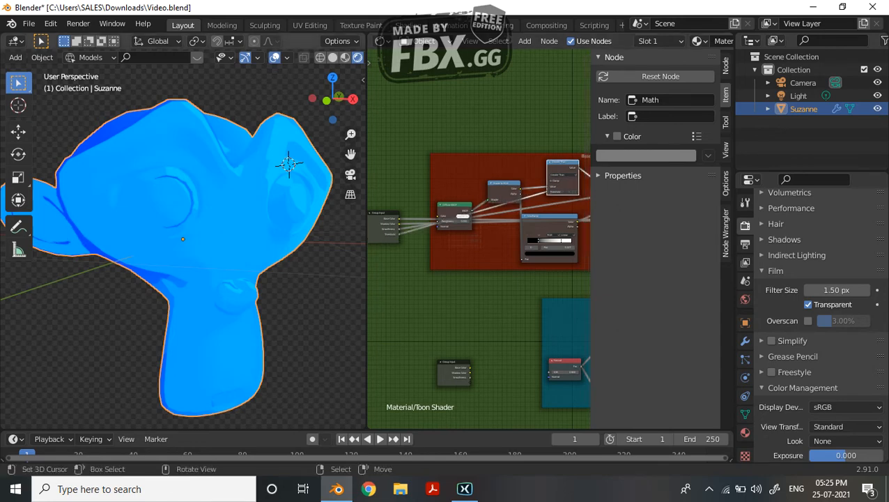
click(726, 66)
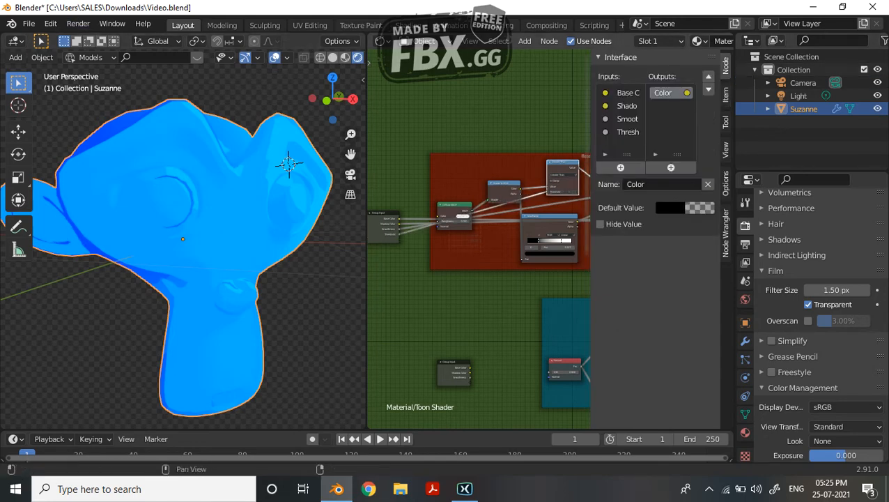
click(627, 132)
click(655, 208)
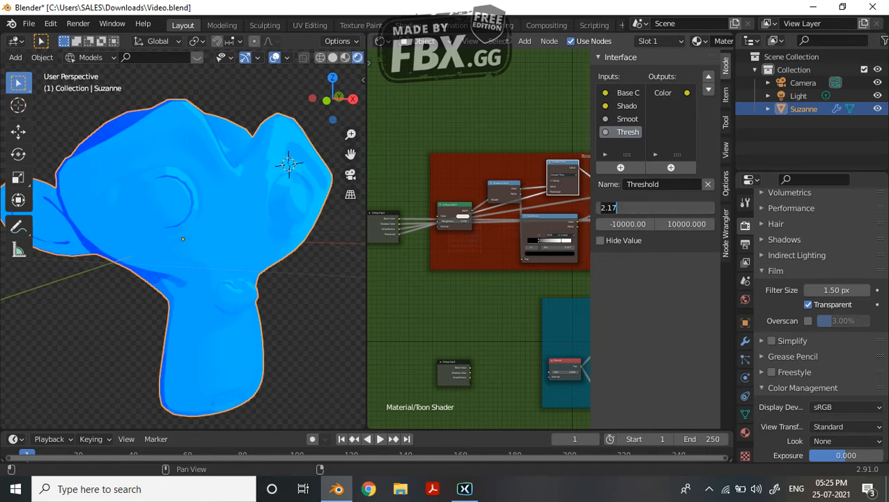
key(Return)
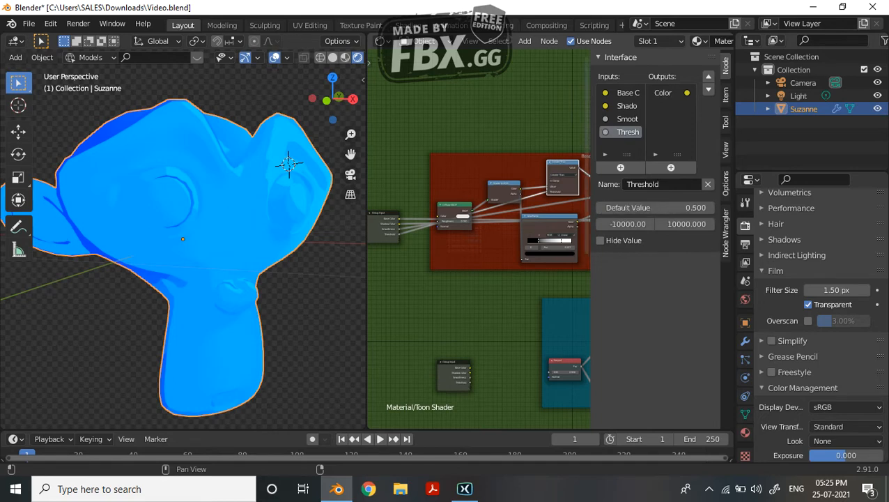
- Limit the Threshold group input to a minimum of 0 and a maximum of 1
click(617, 223)
text(0)
key(Tab)
text(1)
key(Return)
- Leave the group, set the Toon Shader node's Threshold to 1.000 and reopen the group for editing
key(Tab)
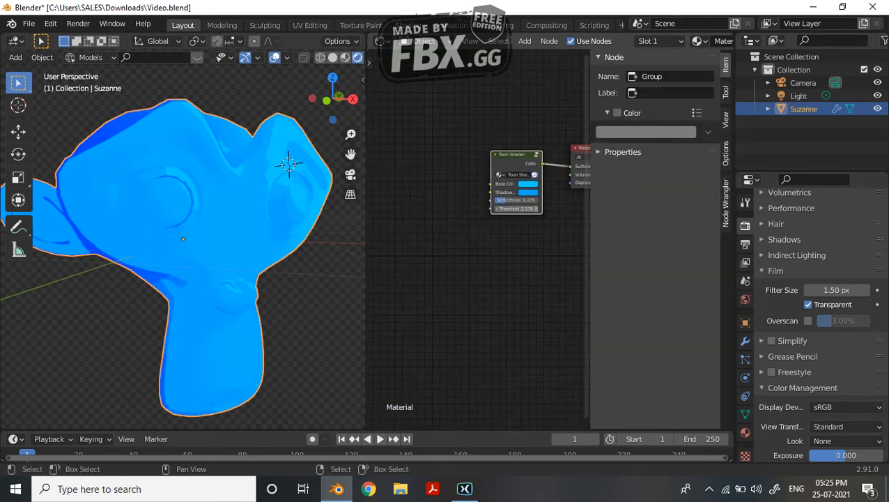
click(515, 209)
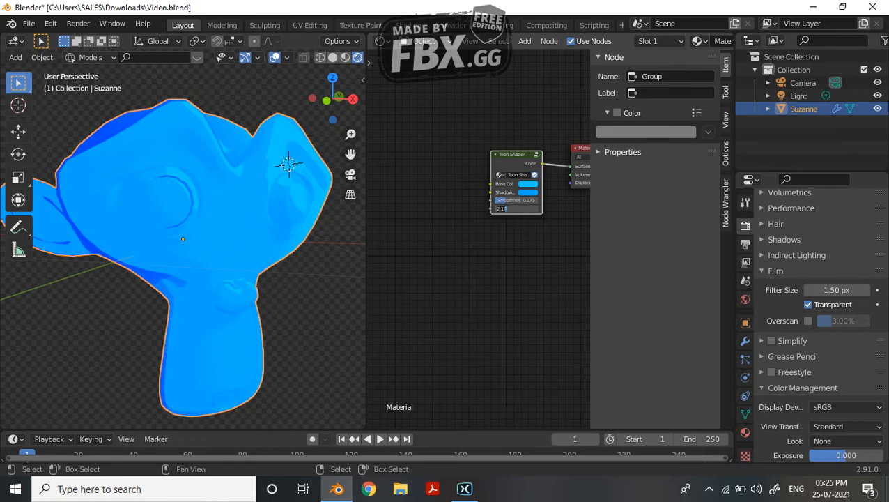
text(1)
key(Return)
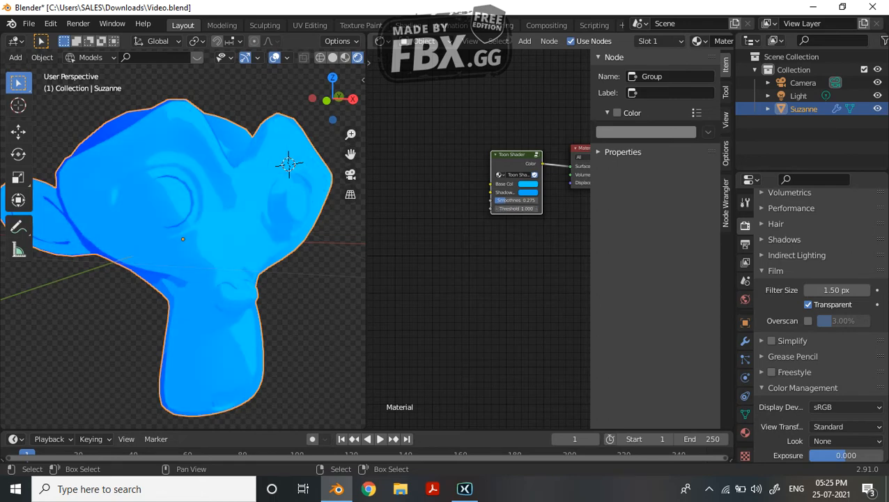
key(Tab)
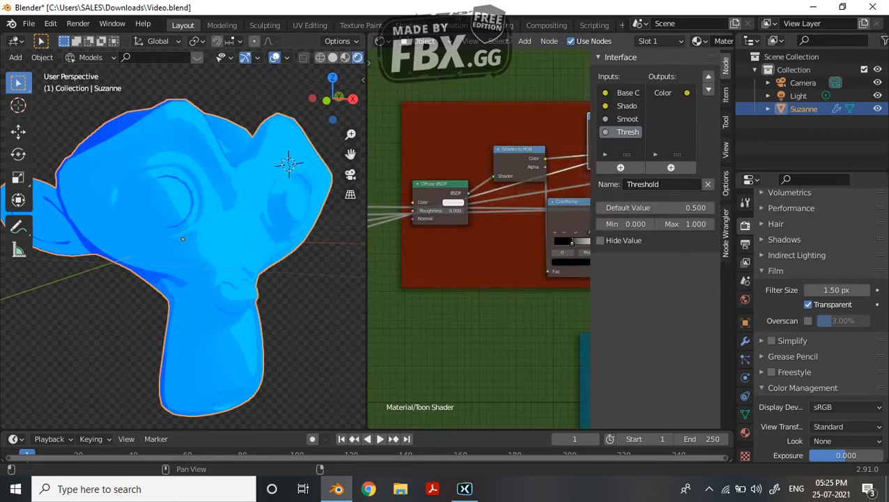
- Raise the Threshold group input's maximum to 10 and leave the group
click(685, 224)
text(10)
key(Return)
key(Tab)
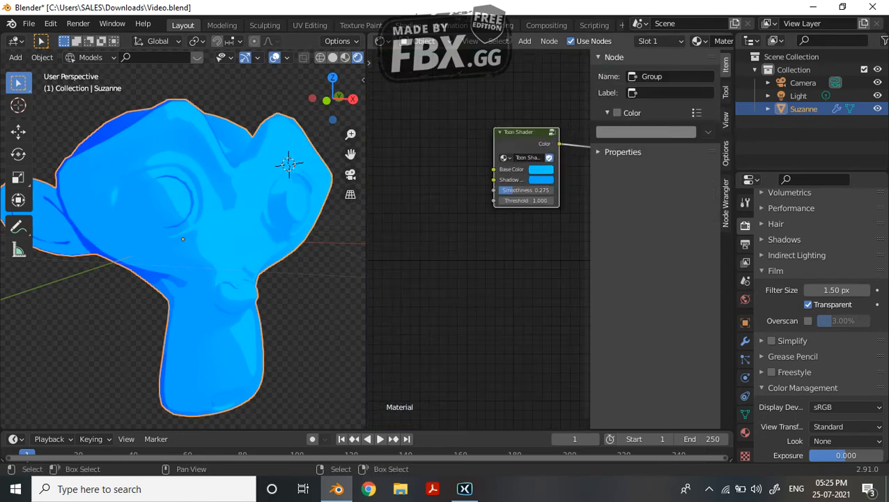
- Try the Toon Shader node's Threshold at 10.000 and 0.000 while viewing the Suzanne model from another angle
drag(526, 200, 496, 200)
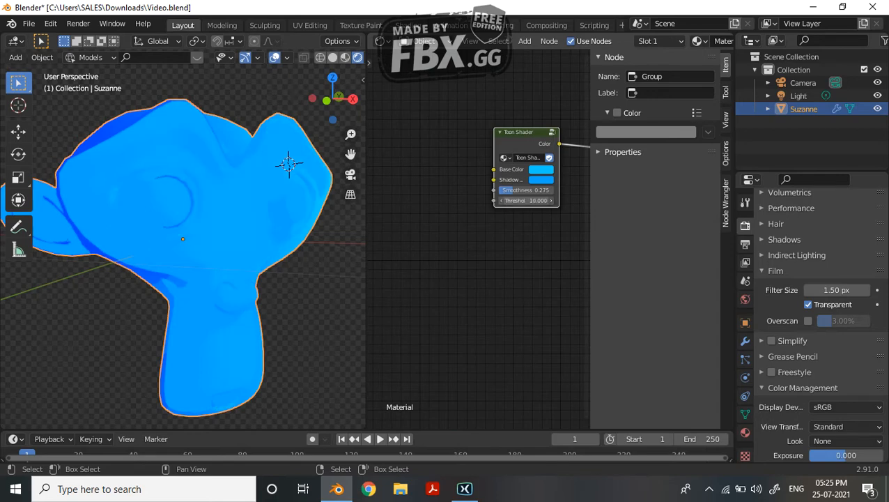
middle_drag(279, 209, 213, 209)
drag(526, 200, 499, 200)
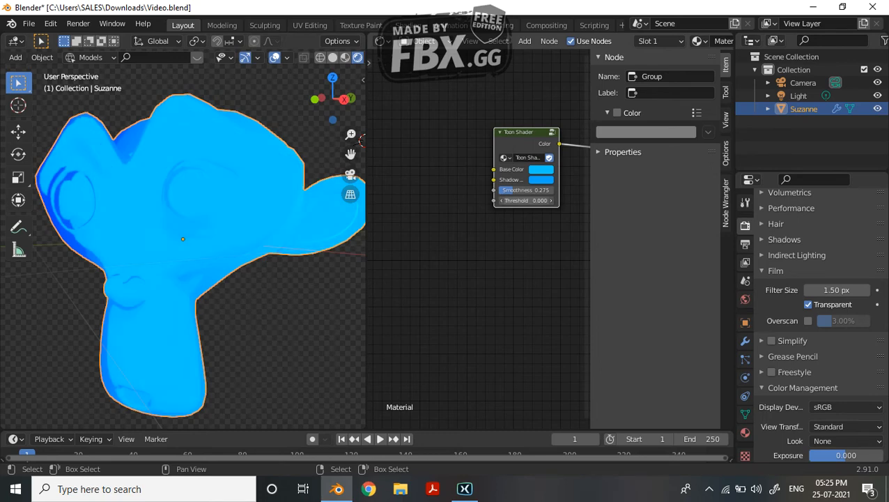
middle_drag(279, 209, 298, 220)
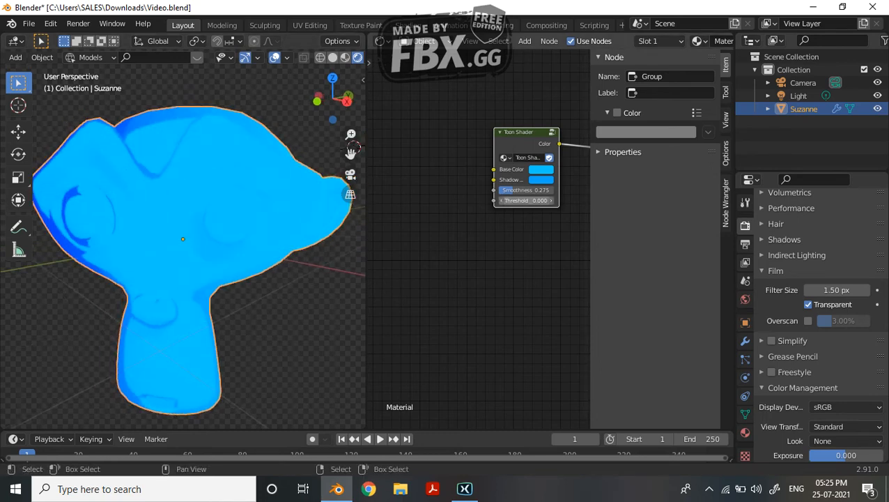
- Set the Toon Shader node's Threshold to 0.5 and check the shading from the front of the model
click(526, 200)
text(0.5)
key(Return)
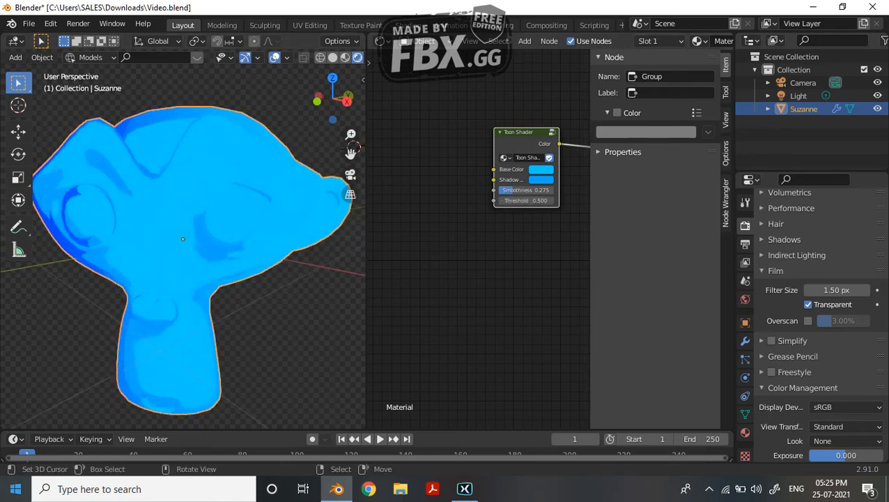
mouse_move(327, 167)
middle_down()
mouse_move(306, 175)
mouse_move(314, 171)
middle_up()
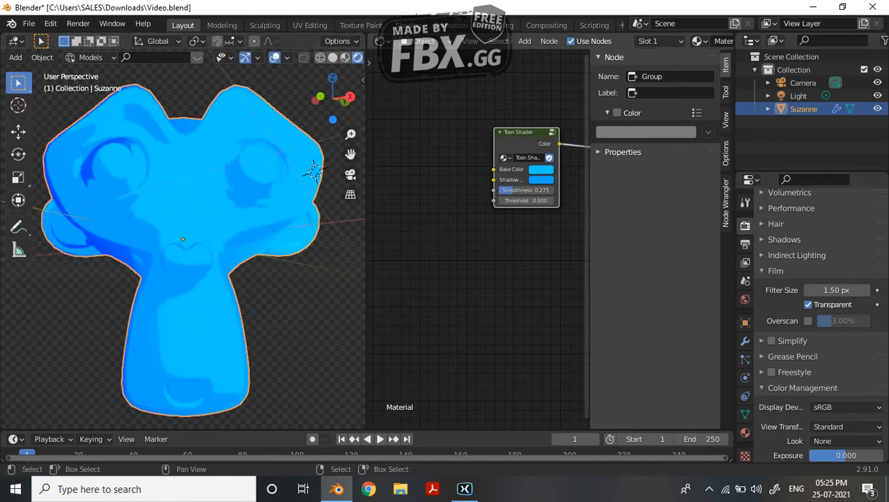
- Reopen the Toon Shader group and rearrange the Diffuse BSDF, Shader to RGB and ColorRamp nodes inside the Base Color frame
key(m)
key(ctrl+z)
key(n)
key(Tab)
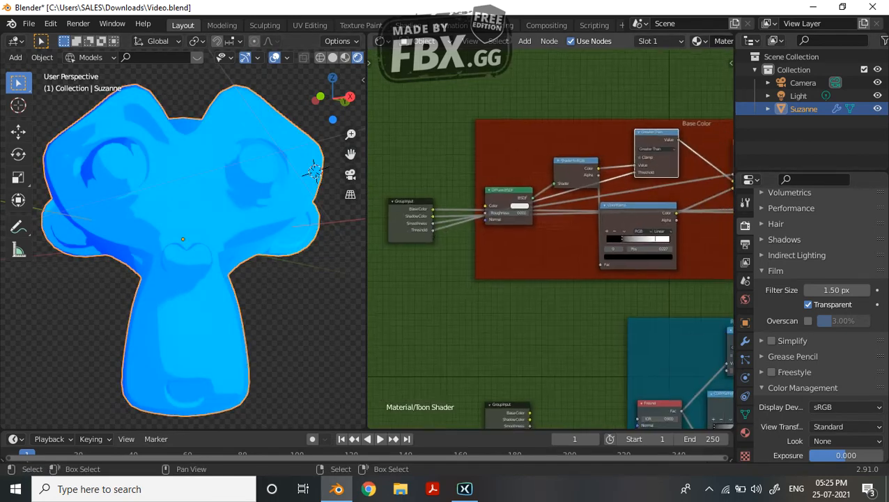
middle_drag(571, 230, 531, 225)
drag(467, 186, 466, 140)
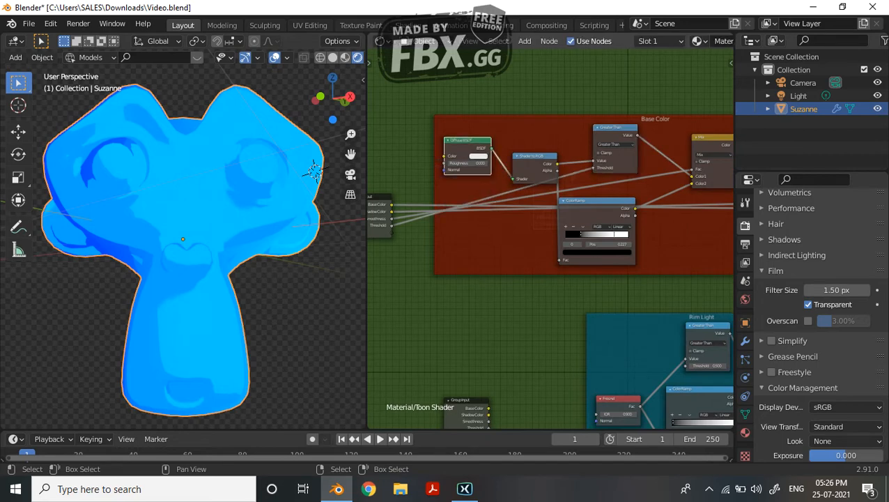
drag(535, 156, 530, 126)
middle_drag(530, 125, 494, 106)
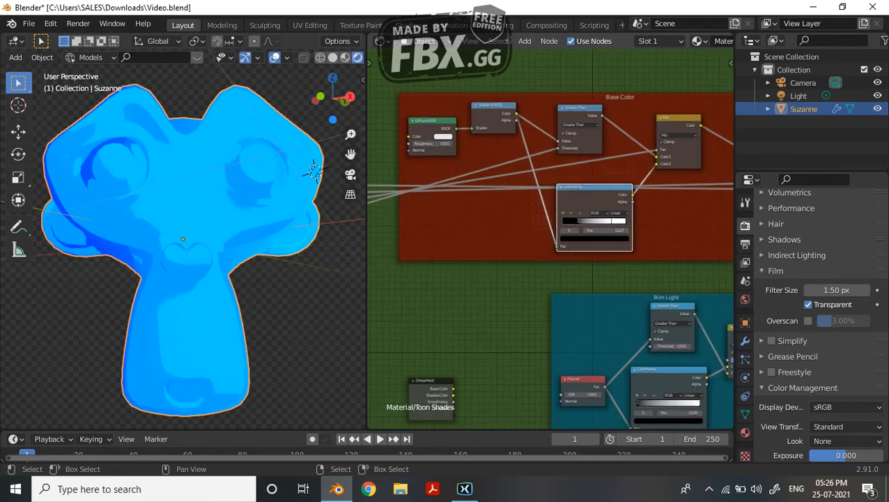
- Shift the last Mix node in the Rim Light Color frame to the right and expose its Color2 and Color1 as group inputs
middle_drag(557, 230, 481, 162)
scroll(554, 220, down, 2)
middle_drag(554, 219, 624, 171)
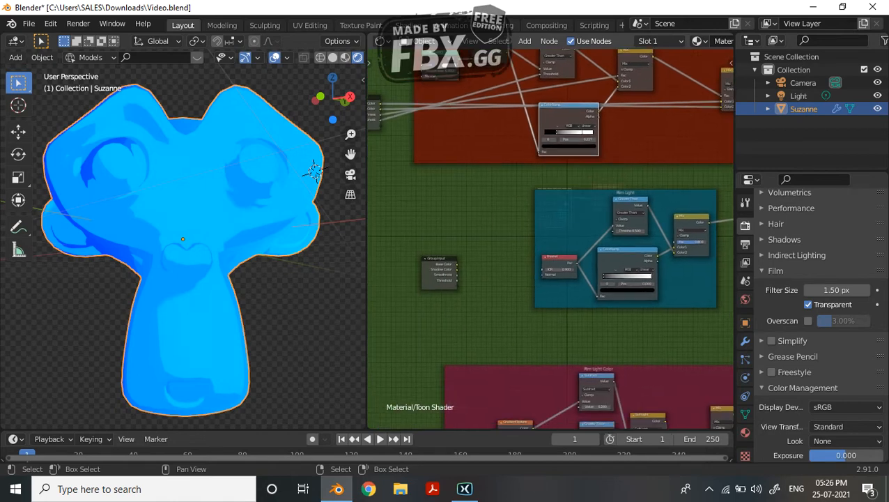
middle_drag(558, 397, 498, 178)
scroll(650, 361, up, 2)
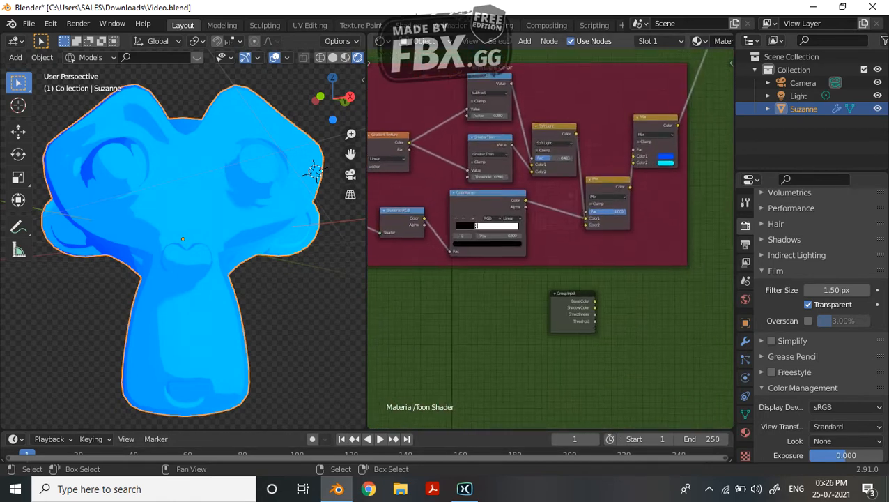
drag(680, 81, 715, 94)
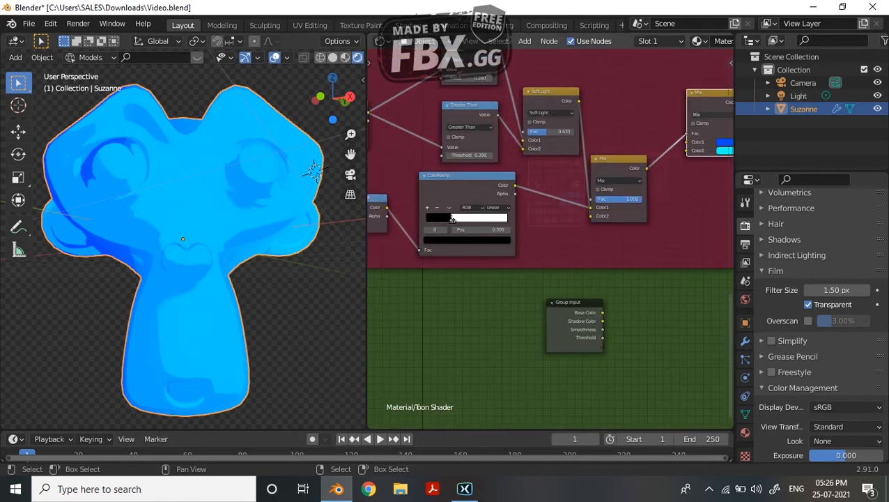
drag(687, 150, 603, 345)
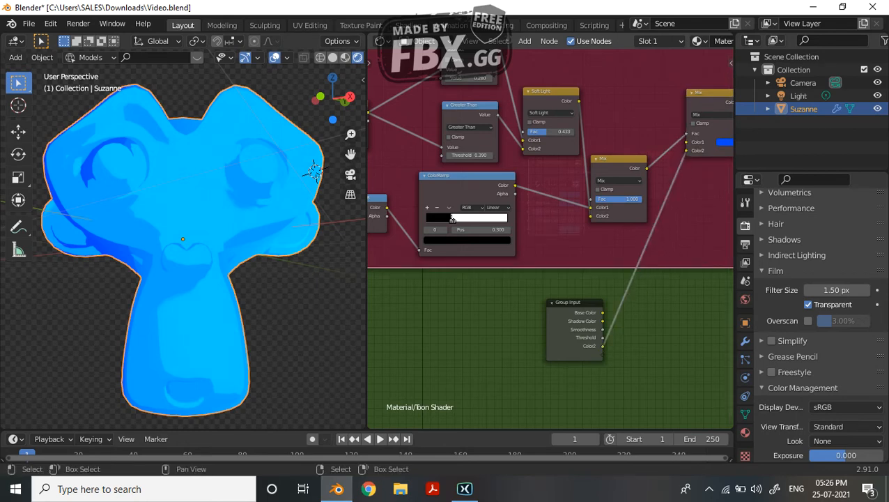
drag(687, 142, 603, 354)
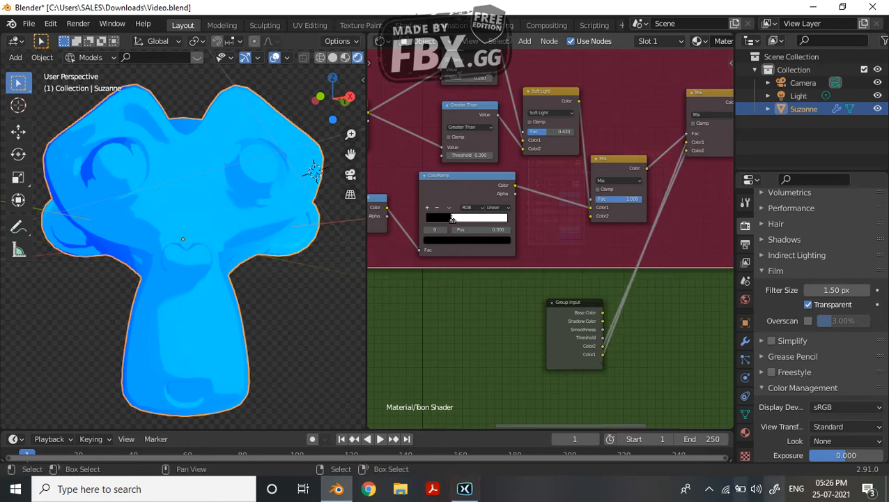
- Rename the Color2 group input to "Rim Light Color 1"
key(n)
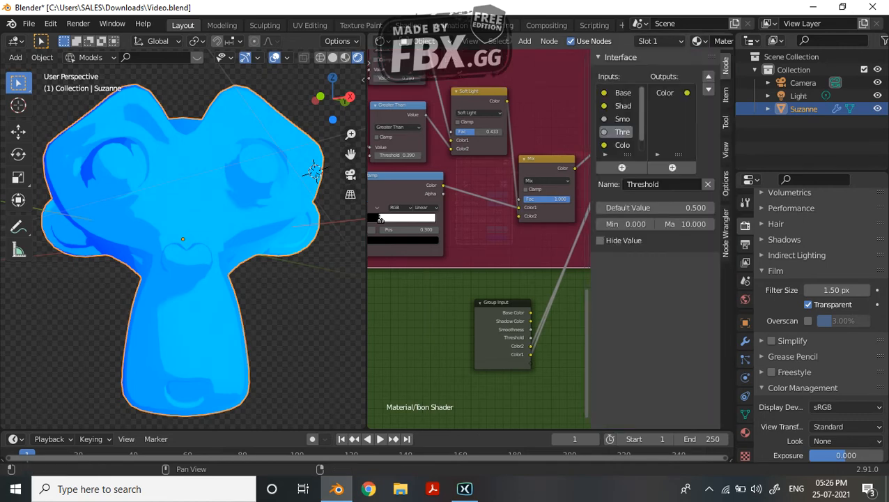
click(622, 145)
click(663, 184)
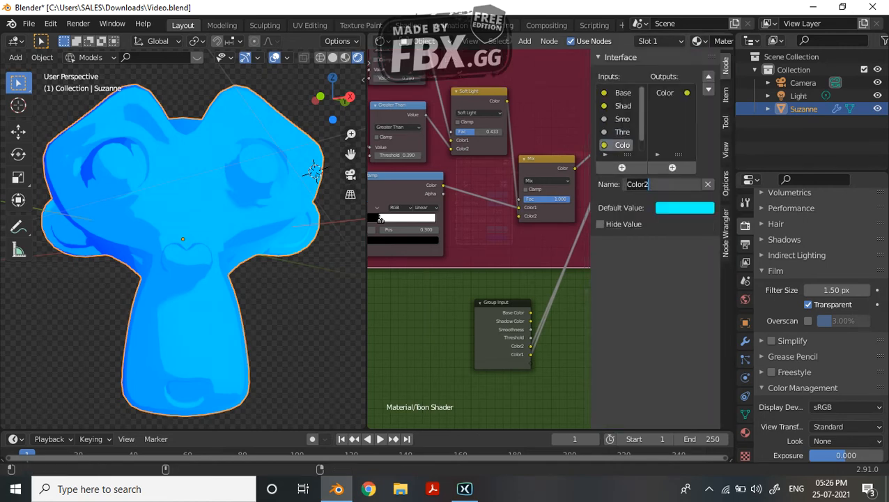
text(Rim Light Col)
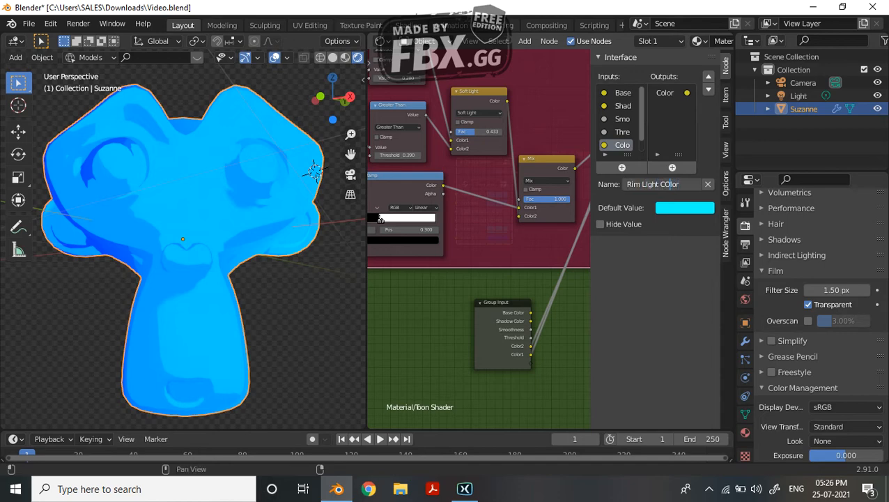
key(BackSpace)
key(ctrl+Left)
key(ctrl+Left)
key(ctrl+Left)
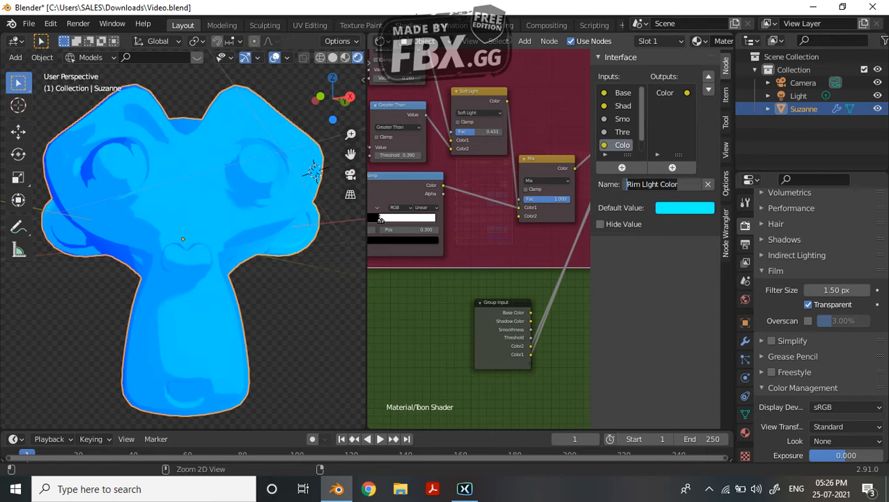
key(Right)
key(Right)
key(Right)
key(Right)
key(Right)
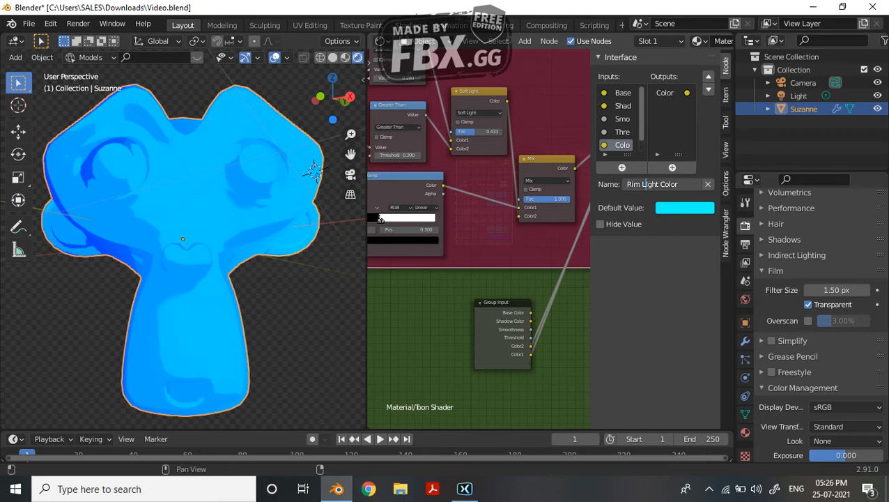
key(BackSpace)
key(Delete)
text(Z)
key(BackSpace)
text(Li)
text( 1)
key(Return)
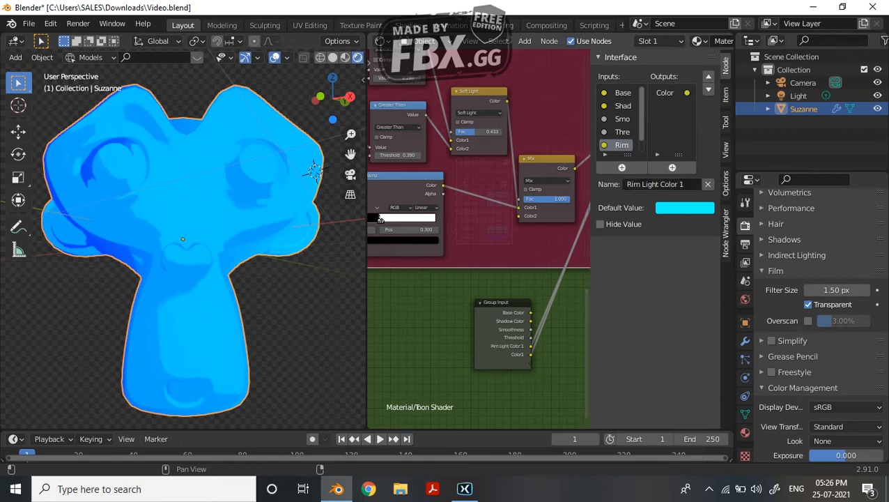
- Rename the Color1 group input to "Rim Light Color 2"
click(622, 167)
double_click(638, 184)
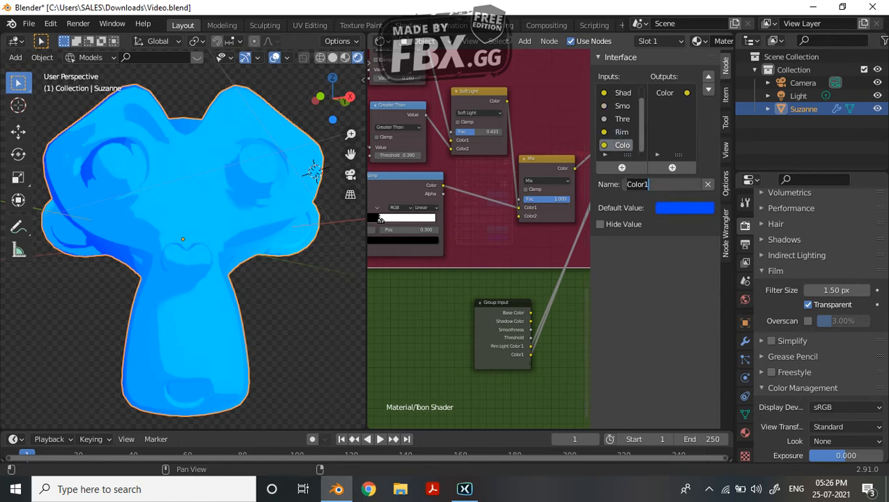
text(Rim Light Color)
key(Return)
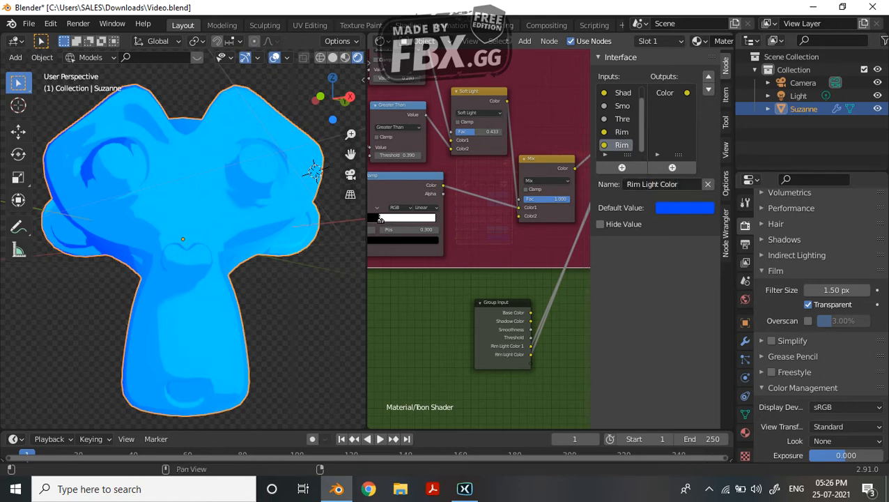
click(678, 184)
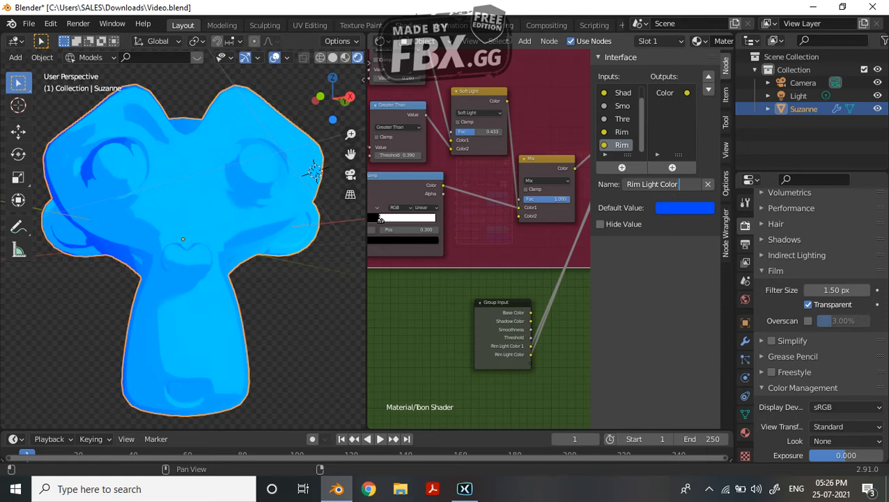
key(Return)
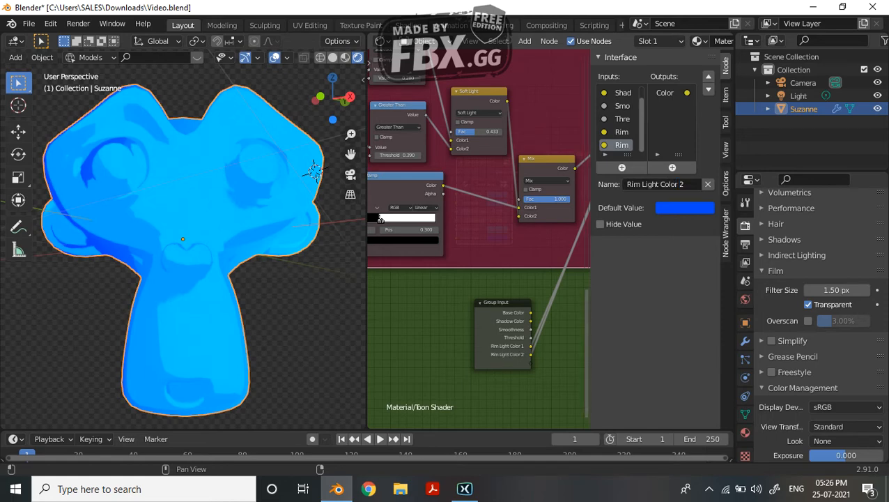
- Set the Rim Light Color 1 input's default color to white, with R, G and B at 1.000
click(622, 132)
click(685, 208)
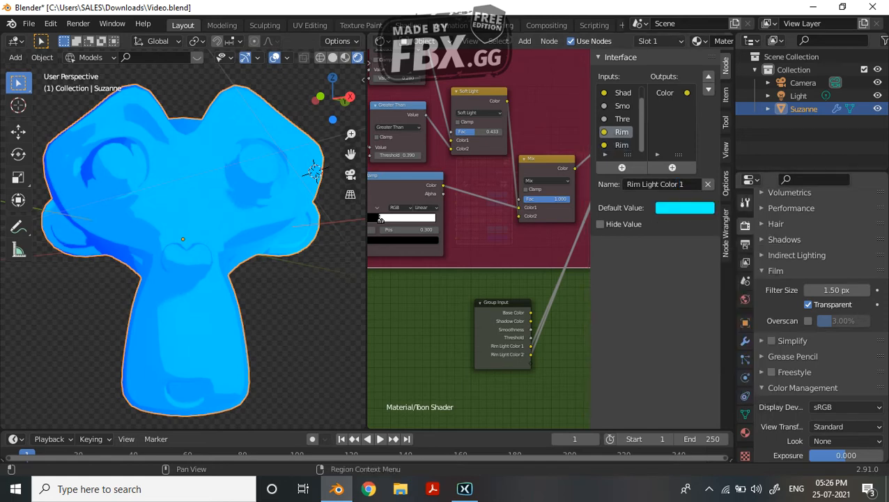
click(685, 208)
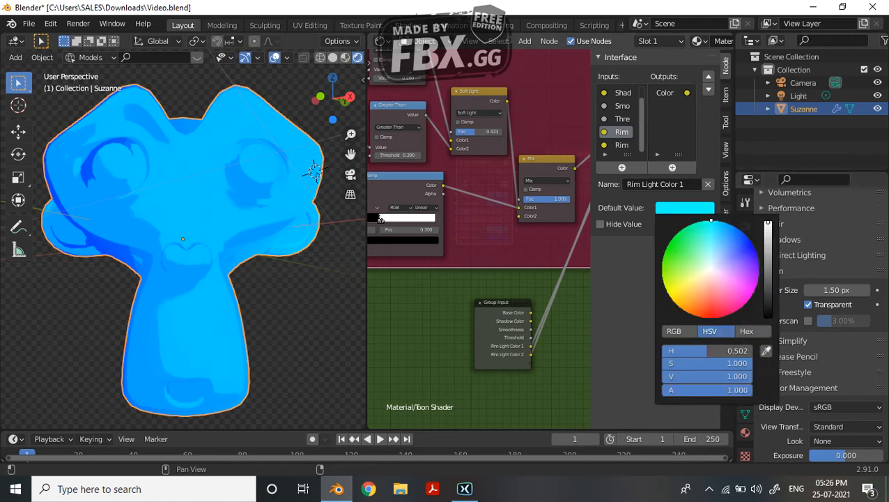
click(674, 331)
drag(679, 351, 752, 363)
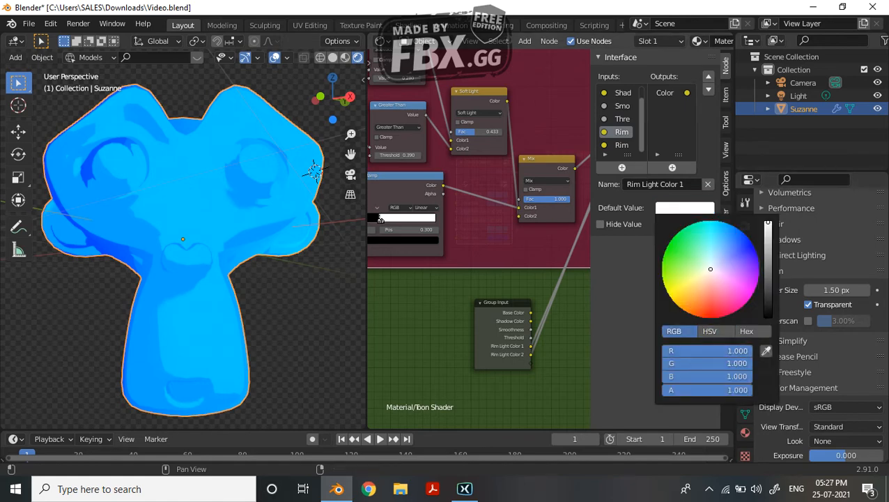
- Set the Rim Light Color 2 input's default color to white
click(622, 145)
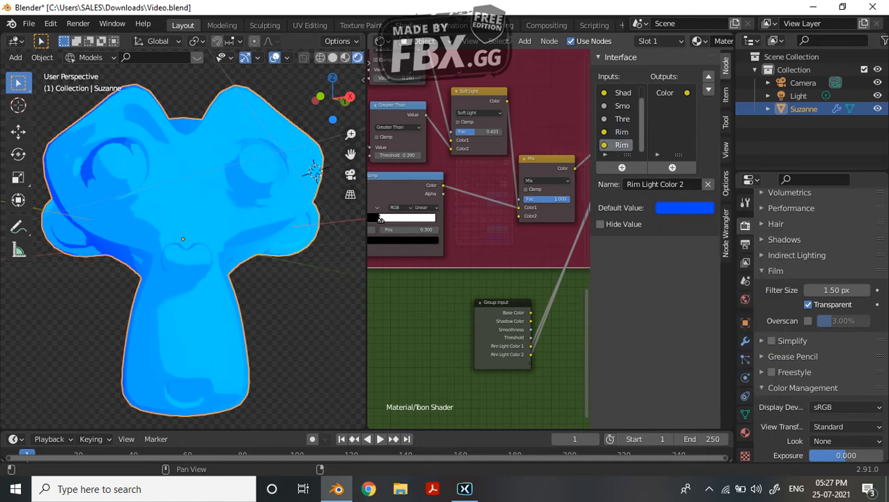
click(686, 208)
drag(711, 363, 752, 351)
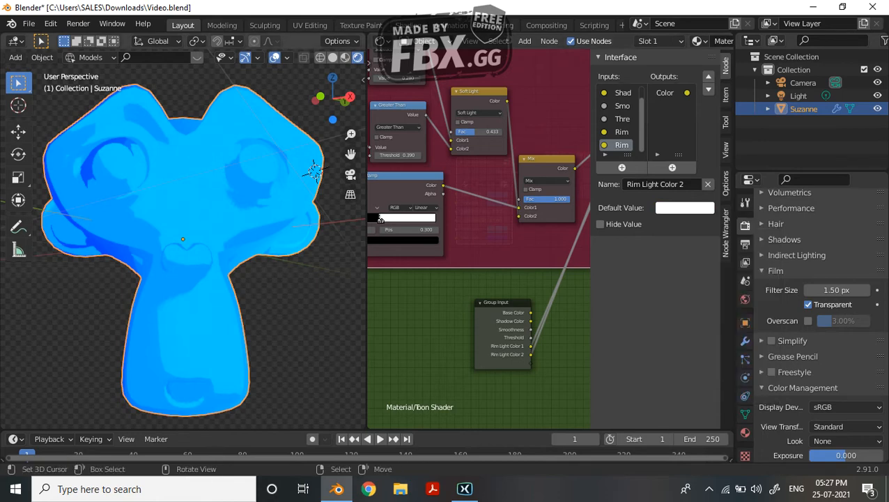
- Set the Base Color group input's default color to a light gray with R, G and B at 0.787
scroll(622, 118, up, 1)
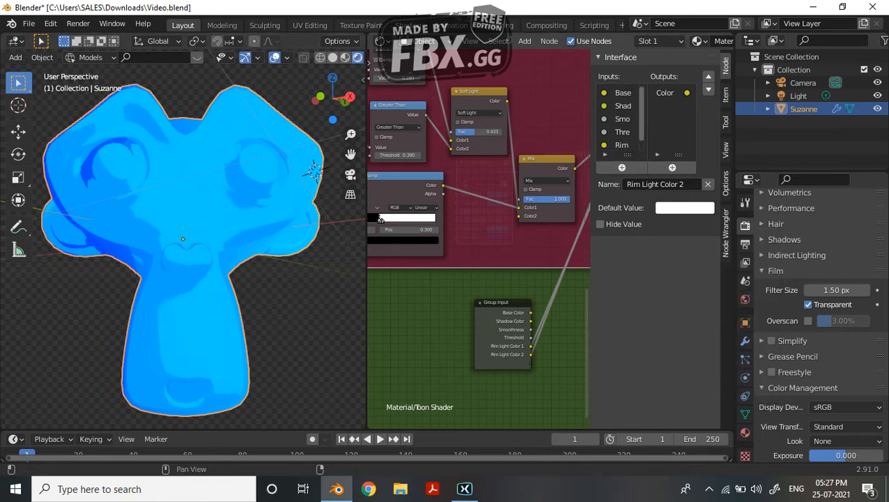
click(623, 92)
click(686, 208)
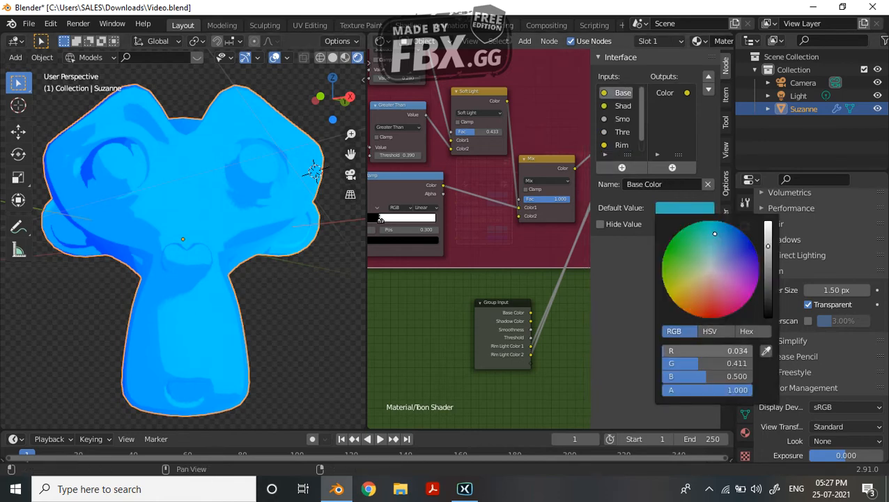
click(707, 351)
text(1)
key(Return)
click(708, 363)
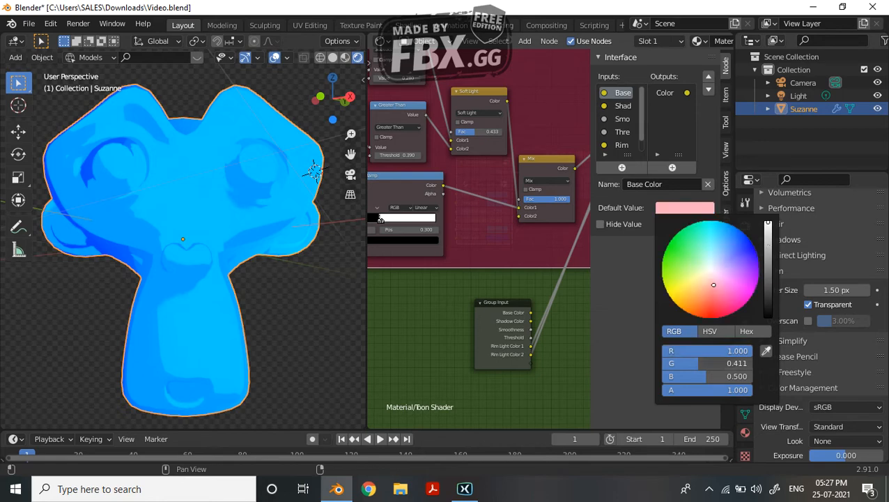
text(1)
key(Return)
click(708, 376)
text(1)
key(Return)
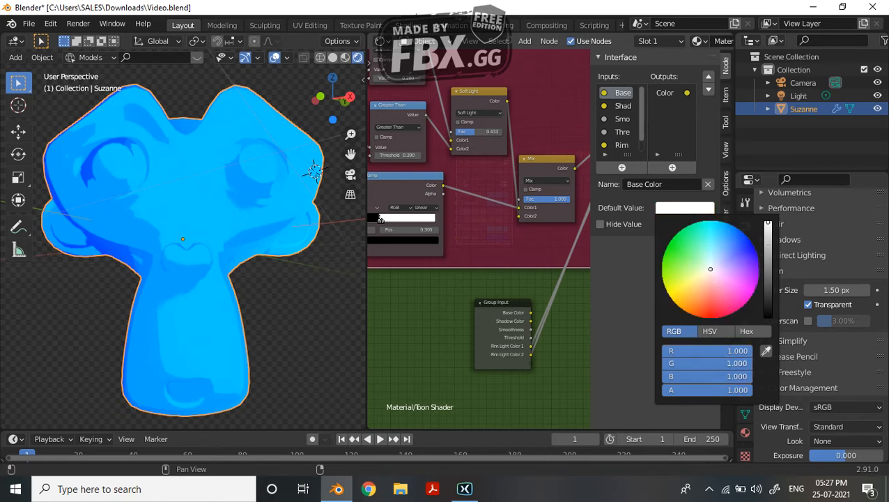
scroll(768, 245, down, 2)
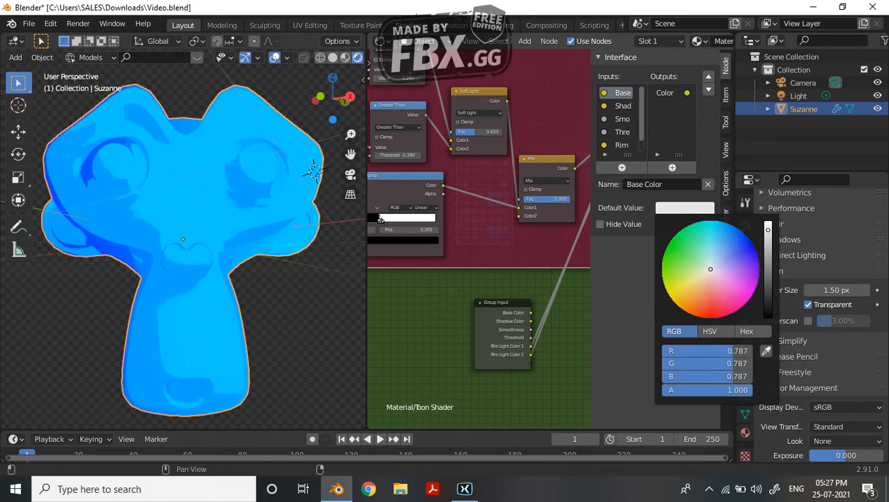
- Set the Shadow Color group input's default color to a neutral gray darker than the base color
click(623, 106)
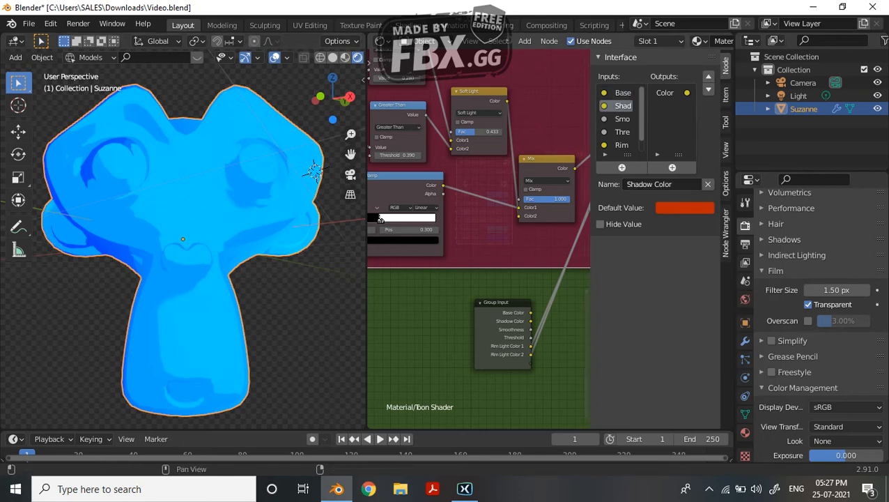
click(685, 207)
mouse_move(701, 317)
mouse_down()
mouse_move(710, 268)
mouse_move(712, 275)
mouse_up()
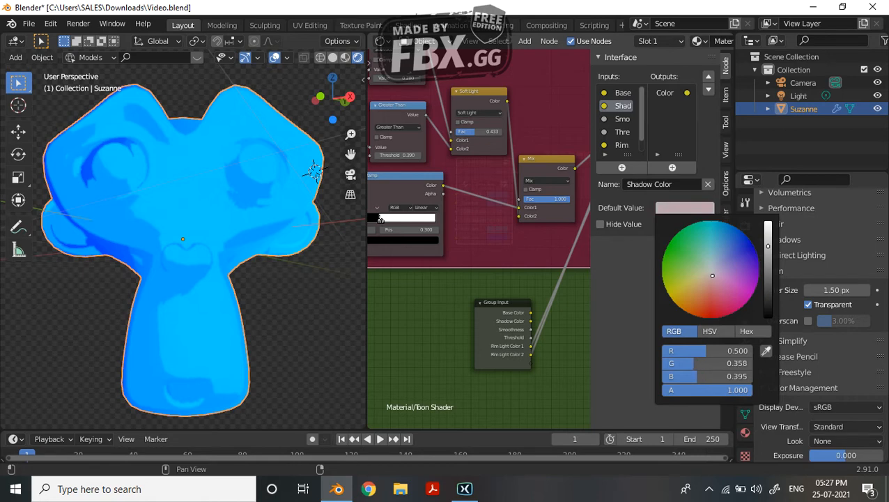
mouse_move(696, 363)
mouse_down()
mouse_move(753, 363)
mouse_move(725, 377)
mouse_move(752, 376)
mouse_move(732, 350)
mouse_move(753, 350)
mouse_up()
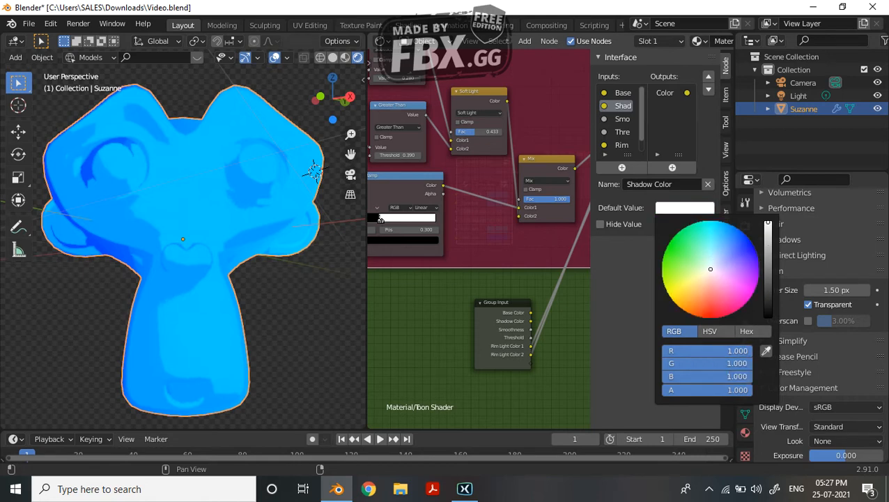
drag(768, 224, 768, 262)
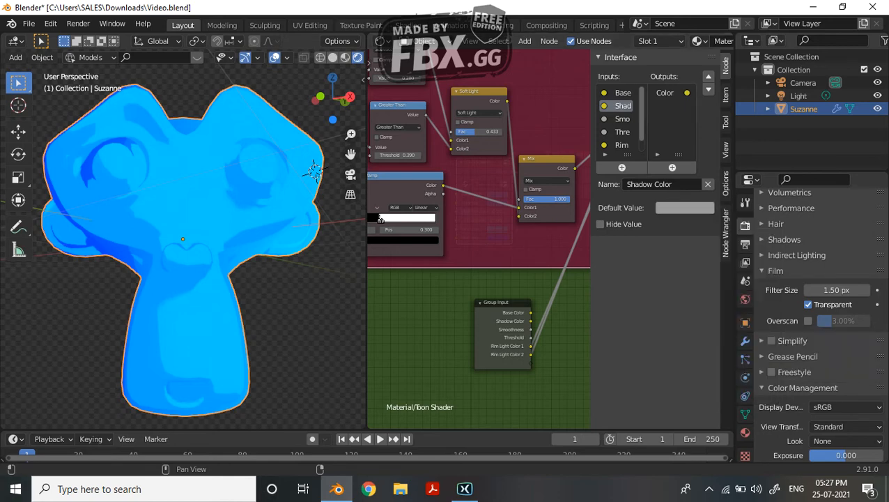
- Set the Smoothness group input's default value to 0.5
scroll(621, 119, down, 1)
click(623, 106)
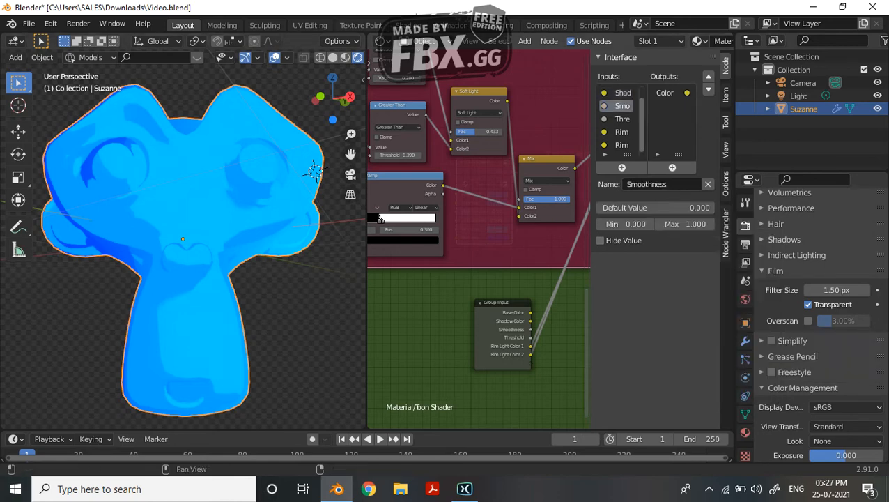
click(655, 208)
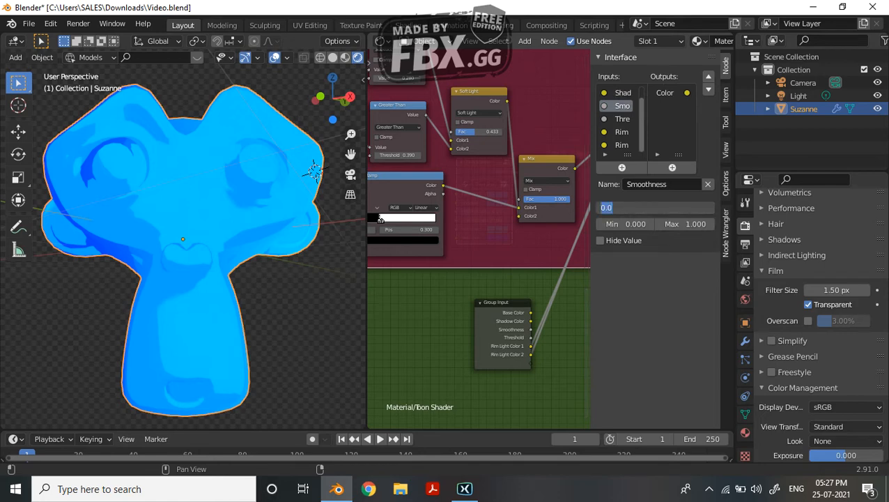
key(BackSpace)
text(.5)
key(Return)
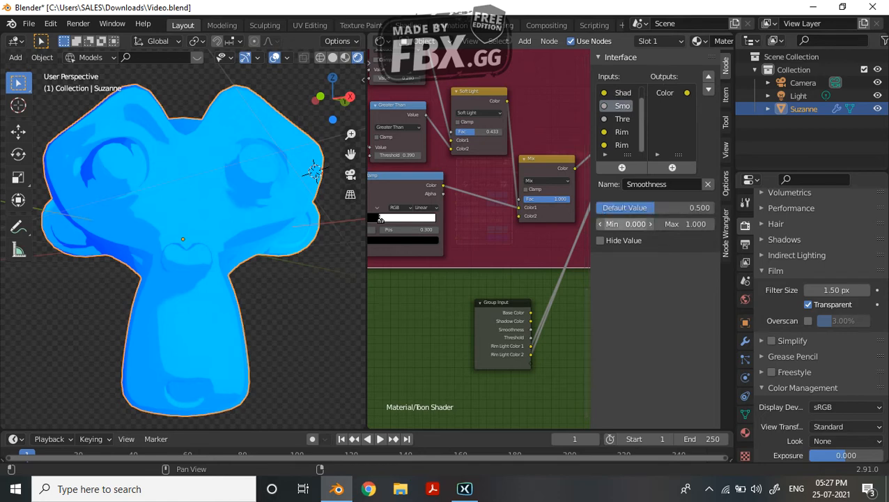
- Review the default settings of the Threshold, Rim Light Color 1 and Rim Light Color 2 group inputs
click(622, 119)
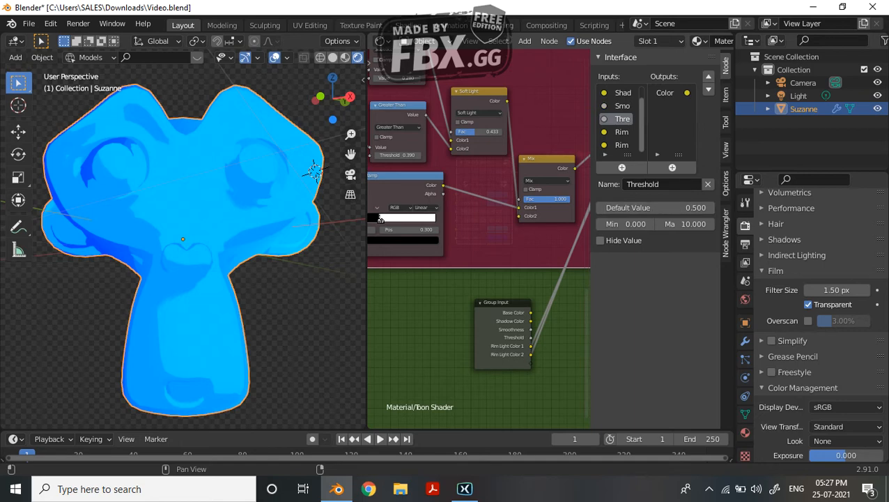
click(622, 131)
click(622, 145)
- Place a copy of the Group Input node beside the Rim Light frame and expose the Fresnel node's IOR through it
scroll(479, 237, down, 2)
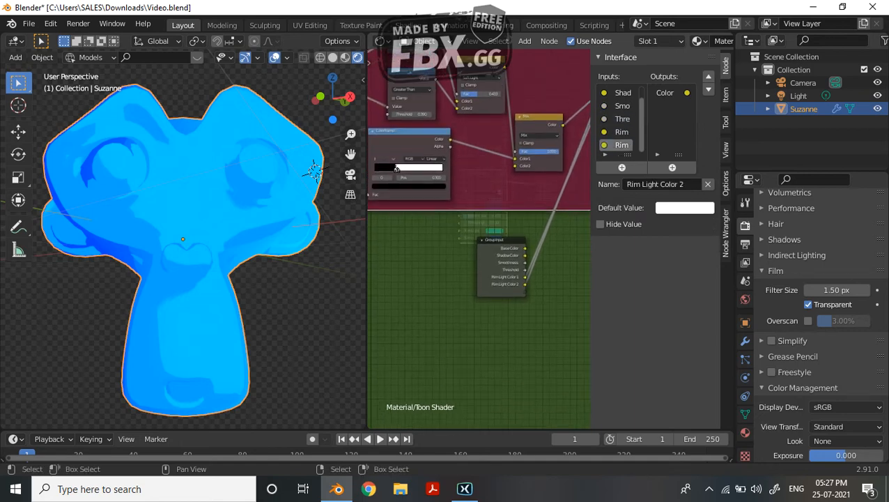
key(g)
click(446, 237)
middle_drag(488, 104, 444, 411)
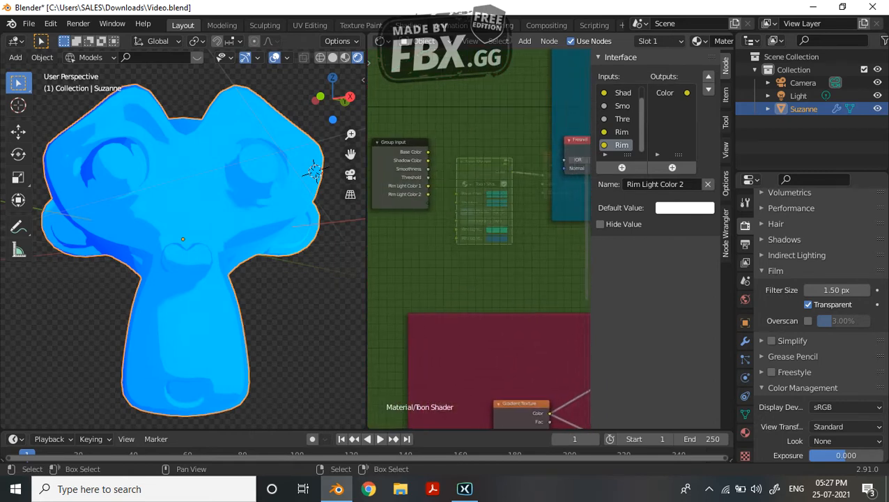
drag(564, 160, 426, 202)
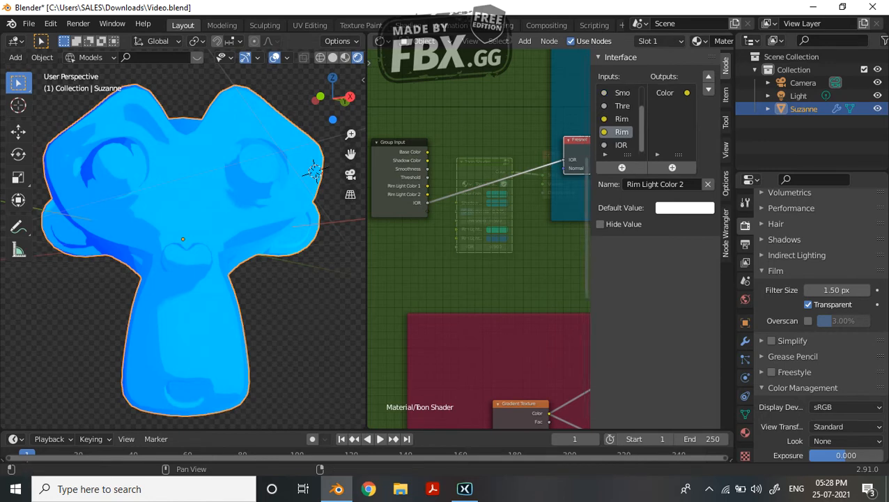
- Rename the IOR group input to "Rim Light Math"
click(662, 184)
text(R)
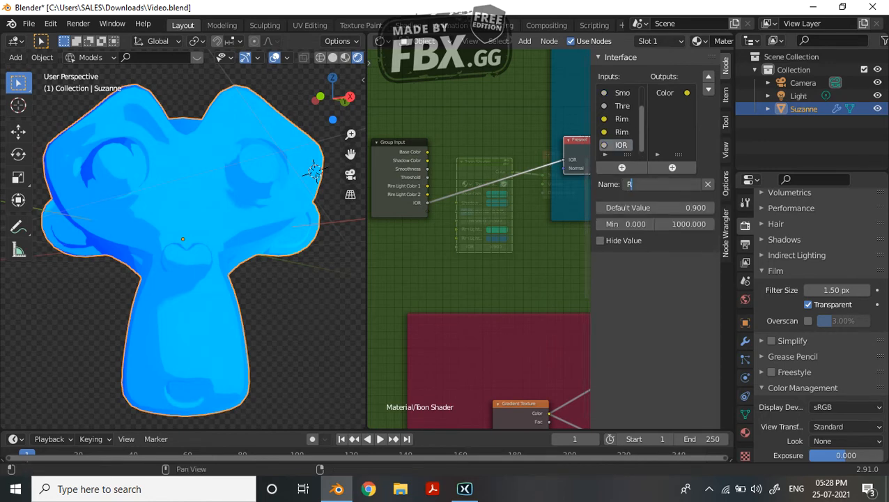
text(im Light)
key(Home)
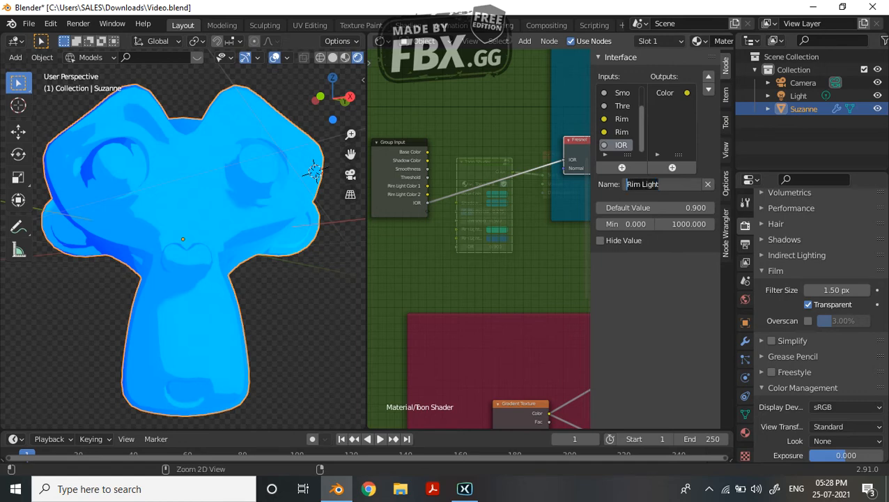
key(End)
text(M)
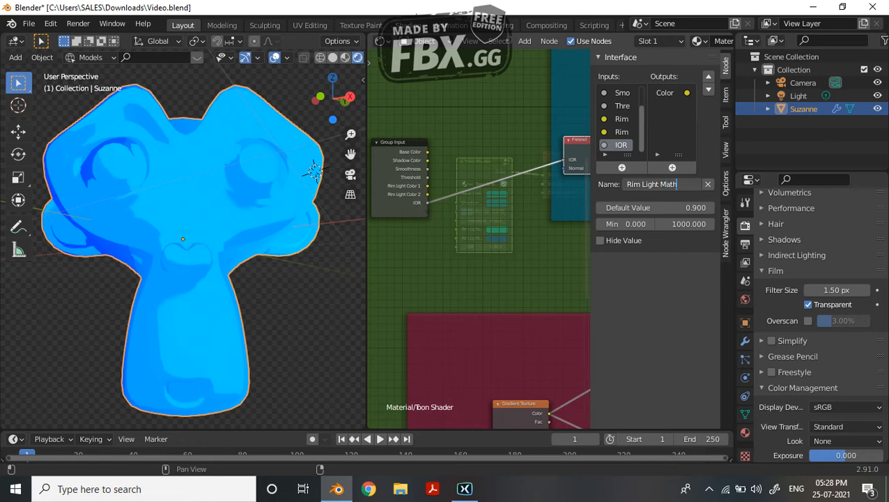
key(Return)
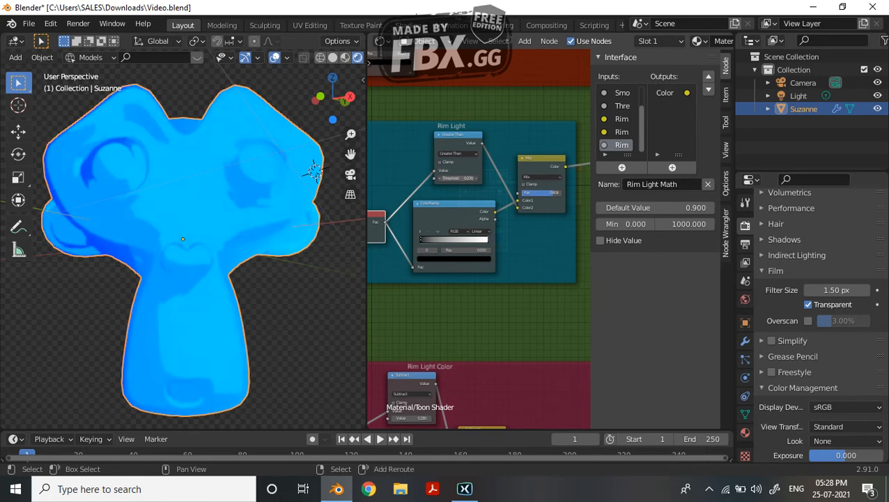
- Try different thresholds on the Rim Light frame's Greater Than node and set it to 0.5
middle_drag(209, 244, 167, 248)
scroll(481, 230, up, 3)
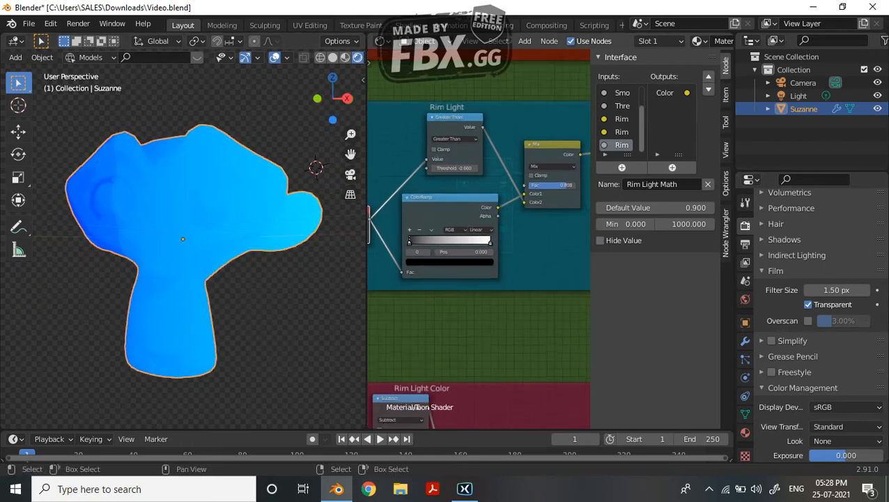
drag(453, 162, 516, 162)
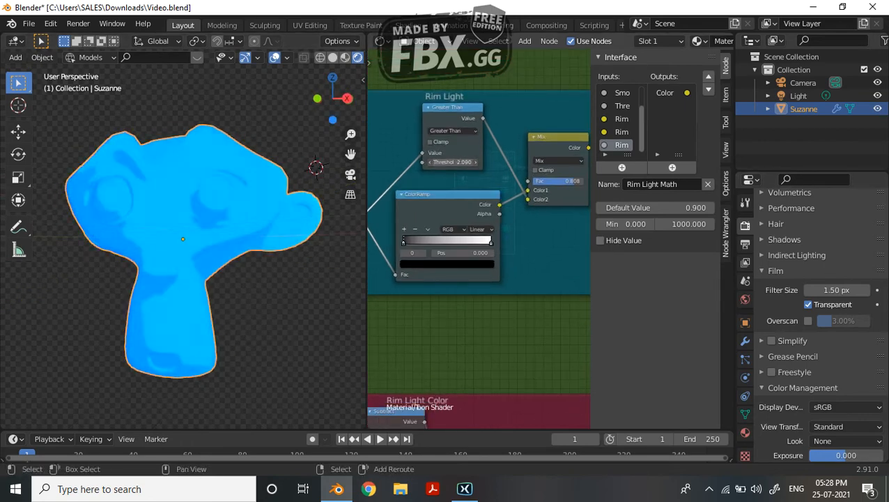
drag(453, 161, 428, 162)
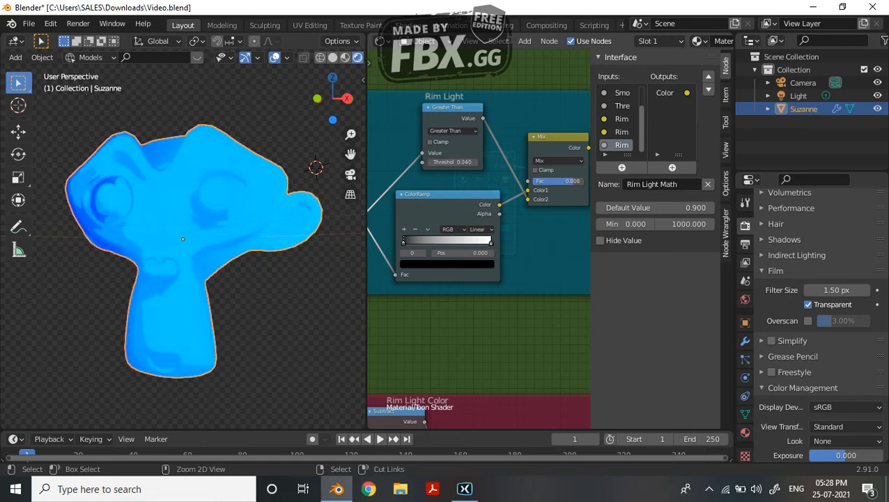
click(453, 162)
key(BackSpace)
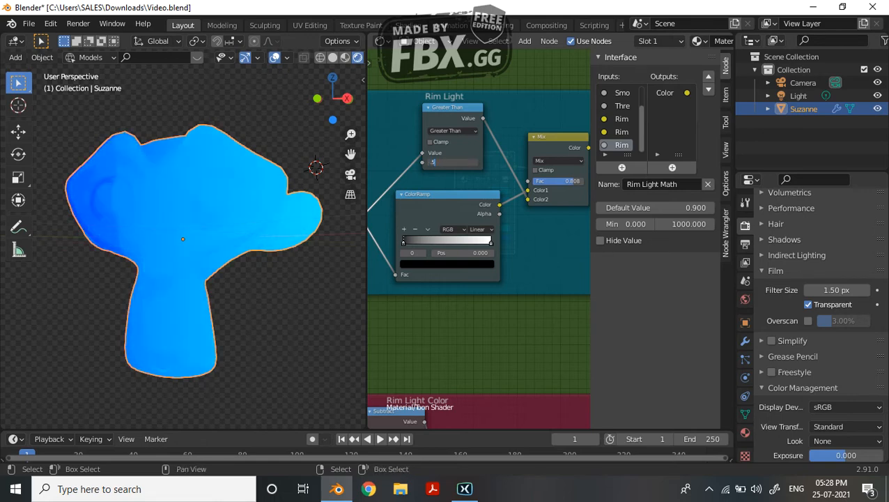
text(.5)
key(Return)
middle_drag(181, 279, 237, 279)
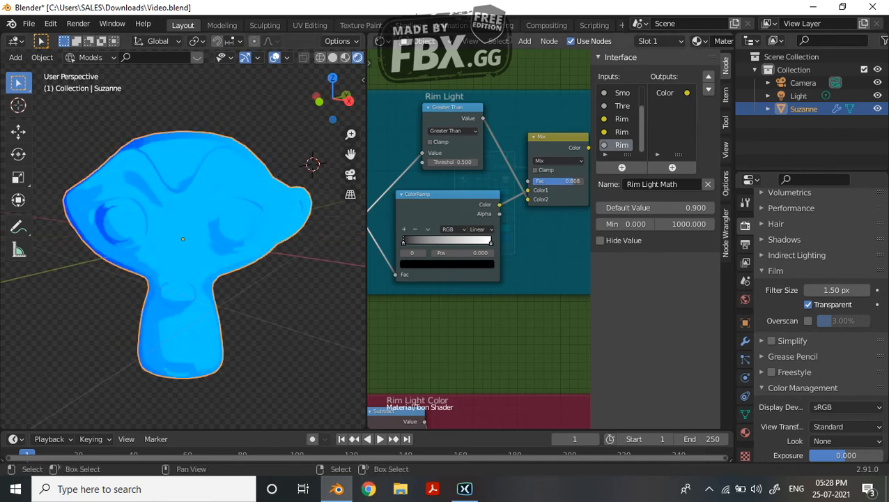
- Set the Rim Light frame's Mix factor to 1.000 and expose it as a new group input
drag(558, 180, 586, 181)
scroll(478, 188, down, 1)
scroll(478, 209, down, 1)
middle_drag(479, 209, 529, 177)
scroll(478, 237, down, 2)
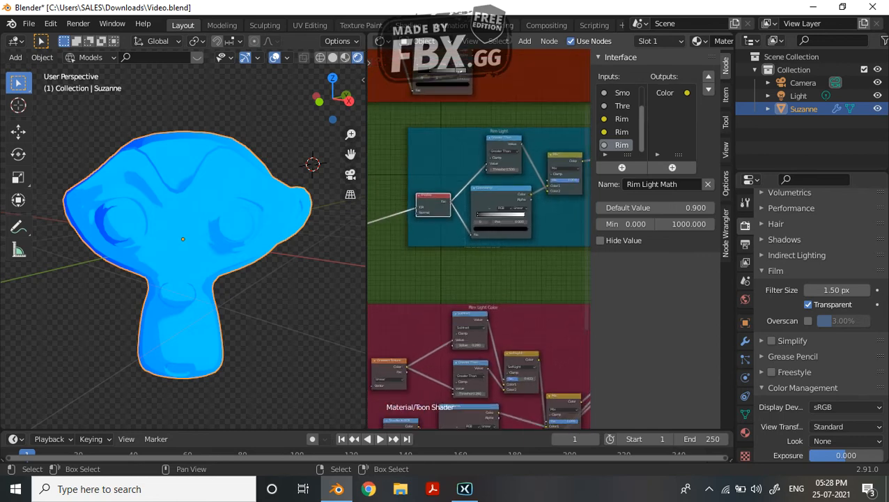
middle_drag(479, 209, 528, 244)
scroll(479, 230, down, 1)
key(n)
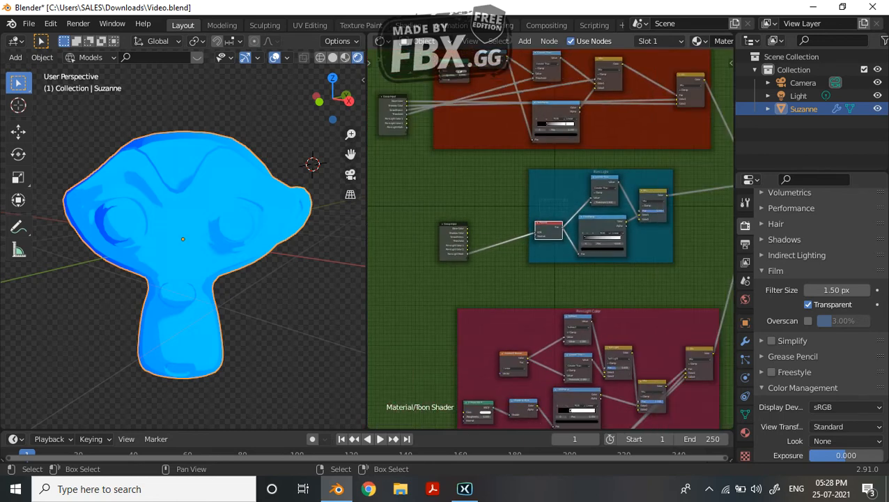
drag(536, 235, 467, 245)
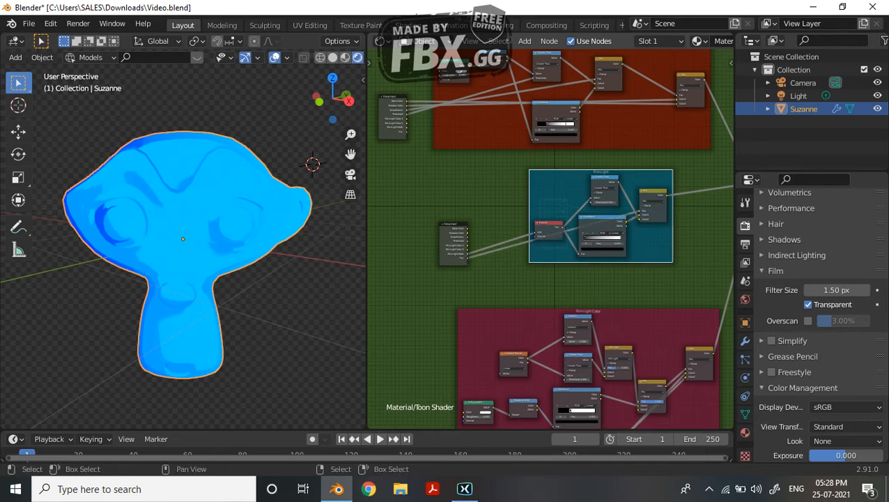
- Delete the ColorRamp node from the Rim Light frame
scroll(550, 238, up, 4)
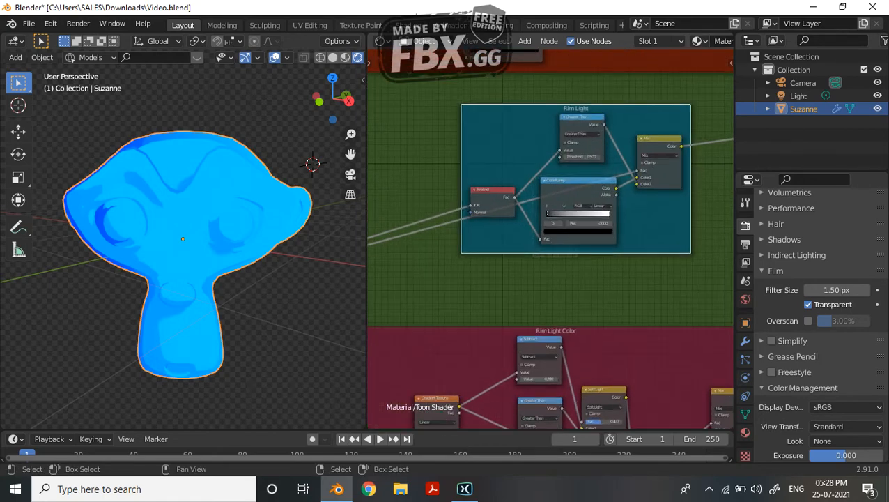
middle_drag(549, 238, 545, 238)
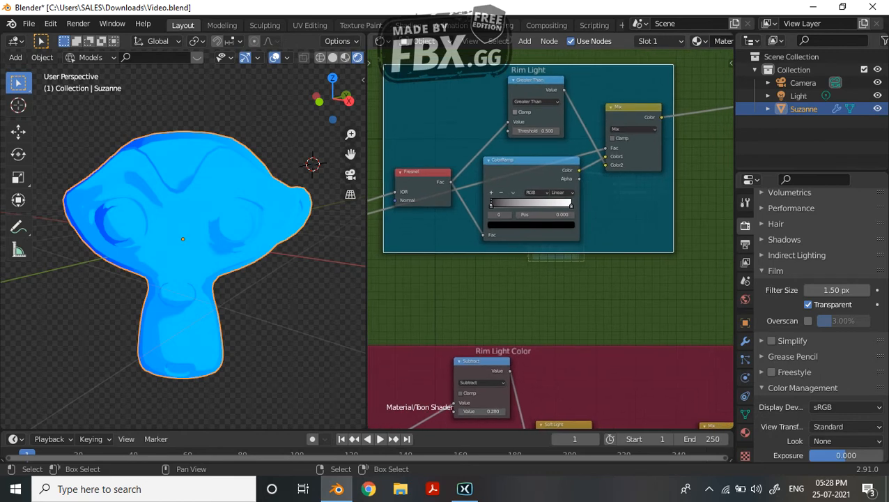
middle_drag(183, 239, 230, 234)
middle_drag(278, 244, 244, 244)
middle_drag(544, 335, 475, 112)
middle_drag(396, 330, 481, 271)
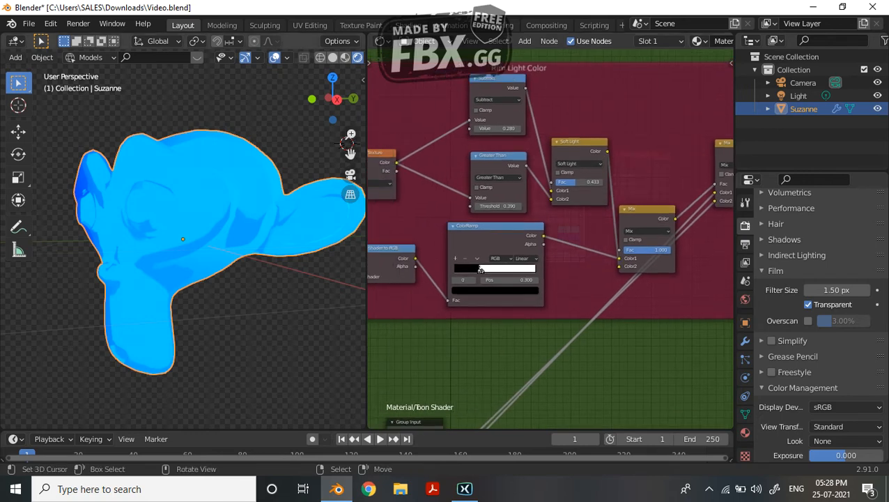
middle_drag(244, 230, 274, 260)
middle_drag(551, 98, 536, 384)
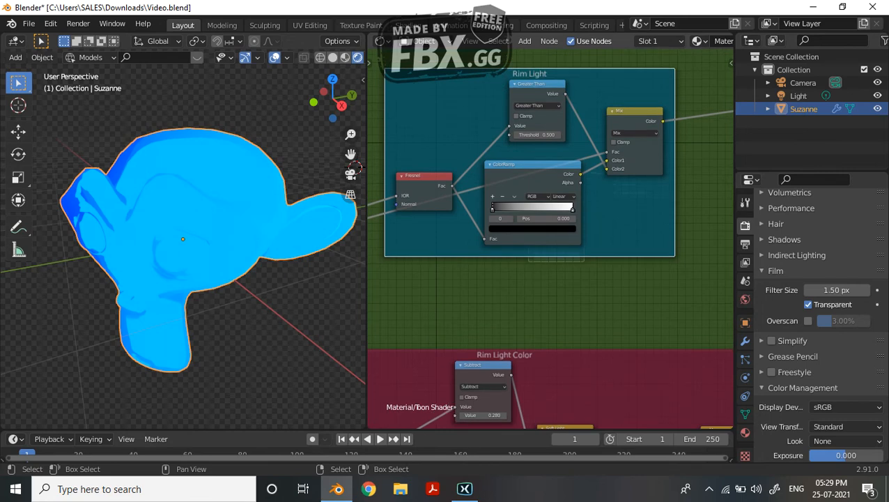
key(x)
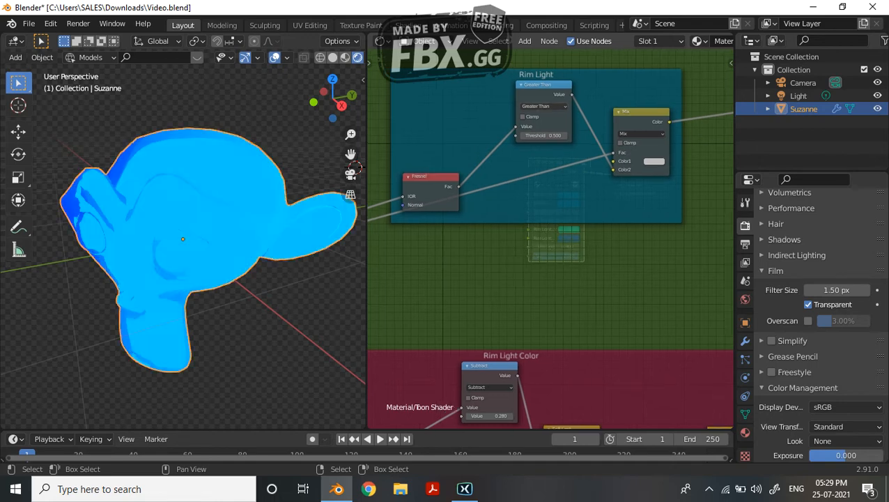
- Connect the Rim Light Greater Than node's Value directly to the final Mix node's Fac, and select the bypassed Mix node
middle_drag(538, 107, 436, 267)
scroll(443, 273, down, 5)
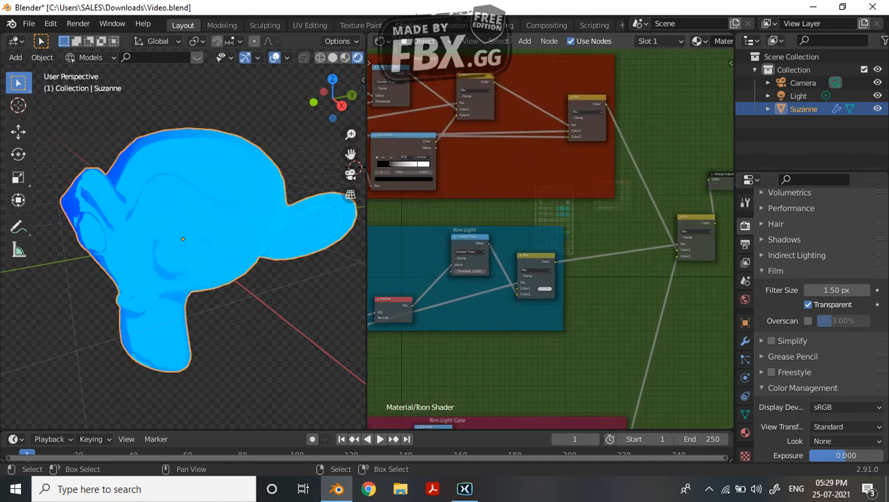
drag(488, 243, 677, 245)
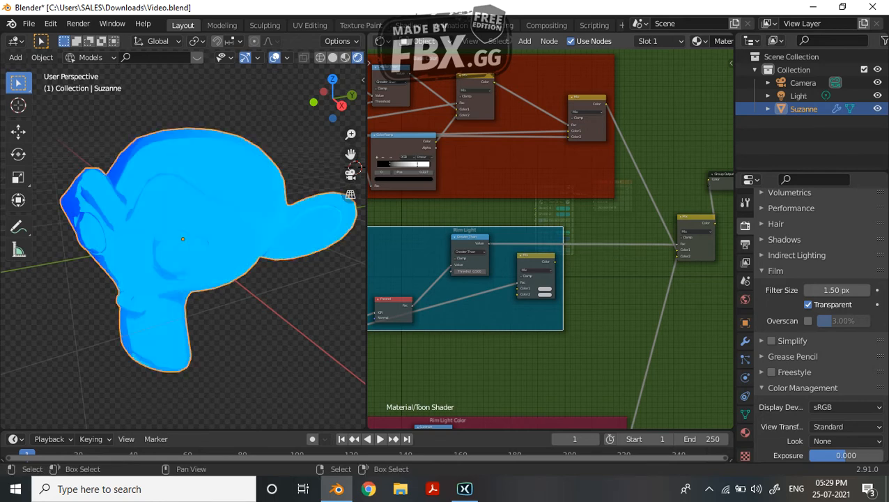
click(536, 275)
mouse_move(209, 265)
middle_down()
mouse_move(247, 206)
mouse_move(160, 212)
middle_up()
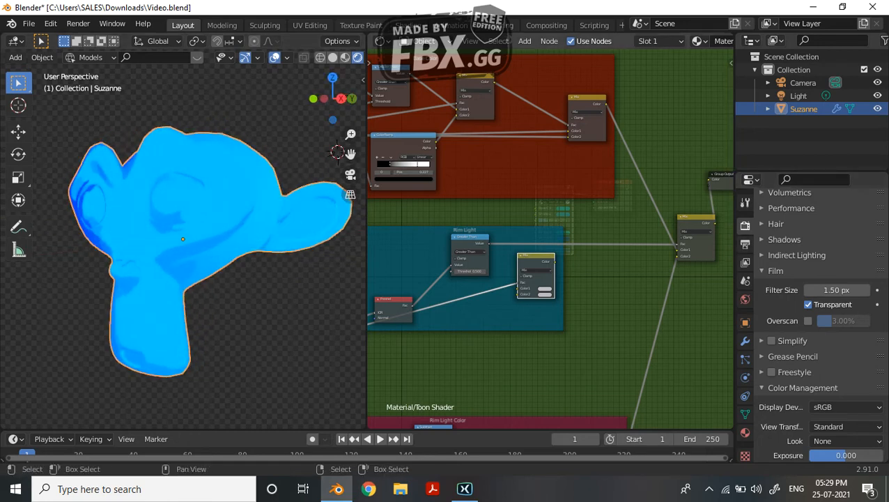
- Exit the node group and set the Toon Shader node's Rim Light Color 1 to a saturated orange
middle_drag(599, 293, 602, 82)
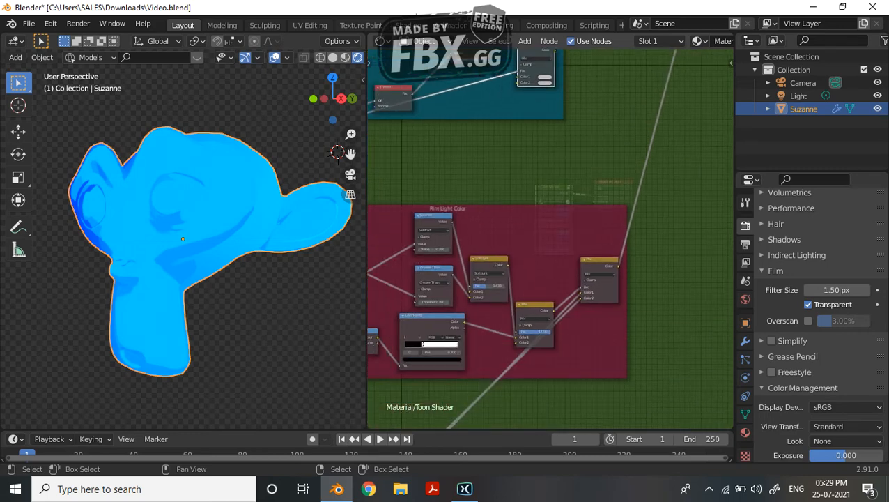
scroll(550, 238, up, 2)
middle_drag(550, 239, 587, 200)
key(Tab)
scroll(550, 238, up, 2)
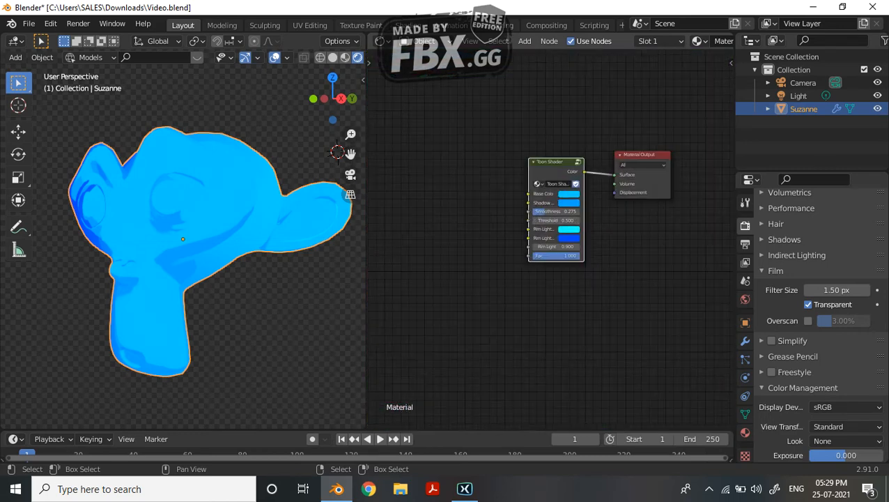
click(569, 230)
drag(592, 113, 580, 171)
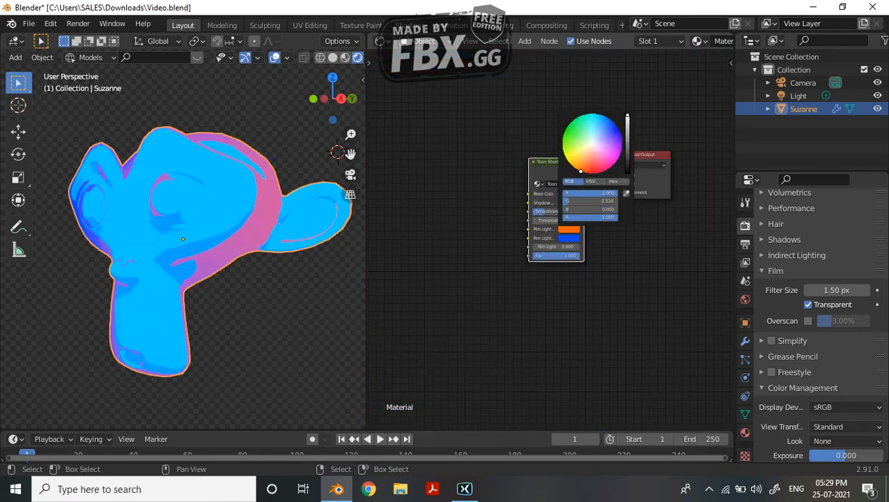
middle_drag(209, 230, 265, 237)
scroll(551, 238, up, 2)
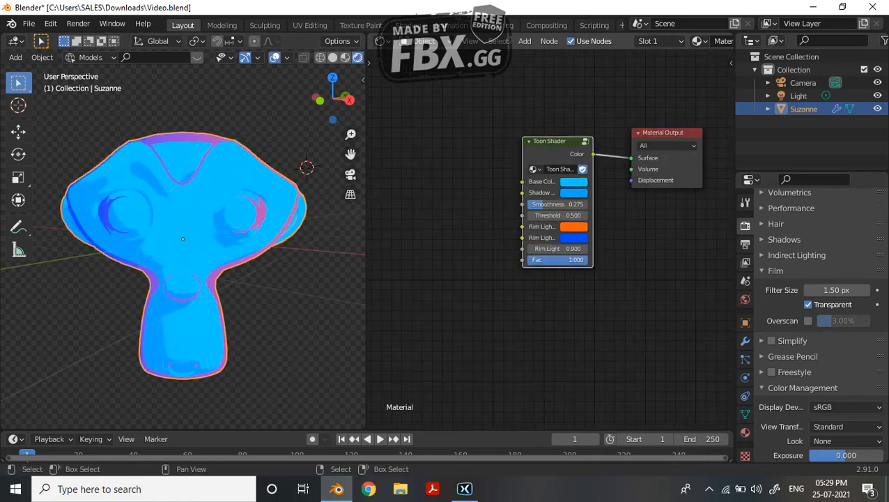
- Enter the Toon Shader node group and delete the bypassed Mix node from the Rim Light frame
key(Tab)
shift+scroll(551, 238, up, 10)
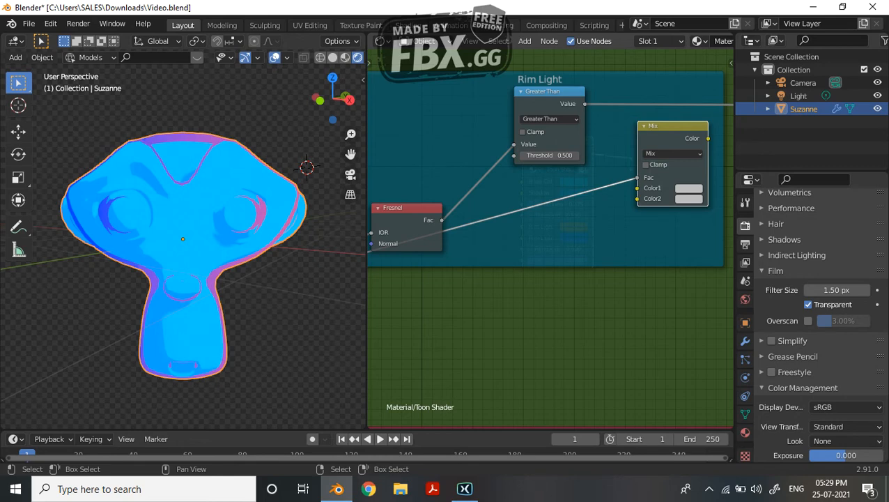
shift+scroll(550, 239, down, 3)
ctrl+scroll(551, 239, left, 2)
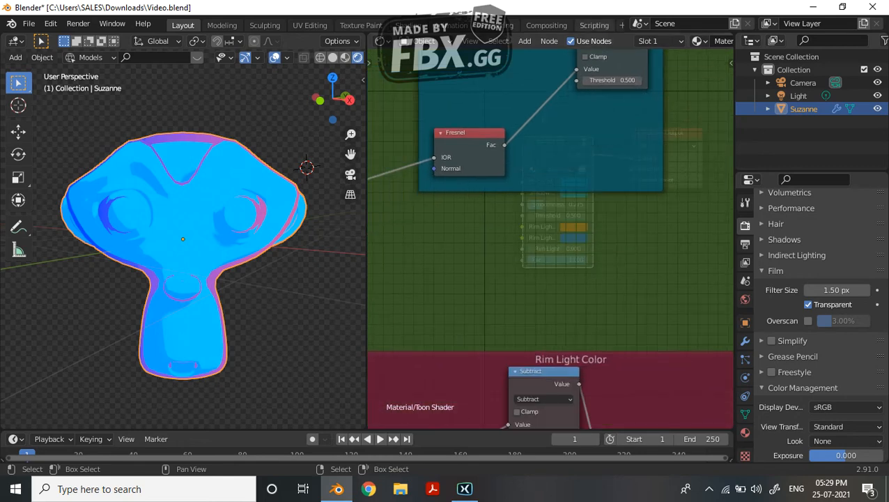
shift+scroll(551, 238, up, 3)
ctrl+scroll(550, 239, right, 1)
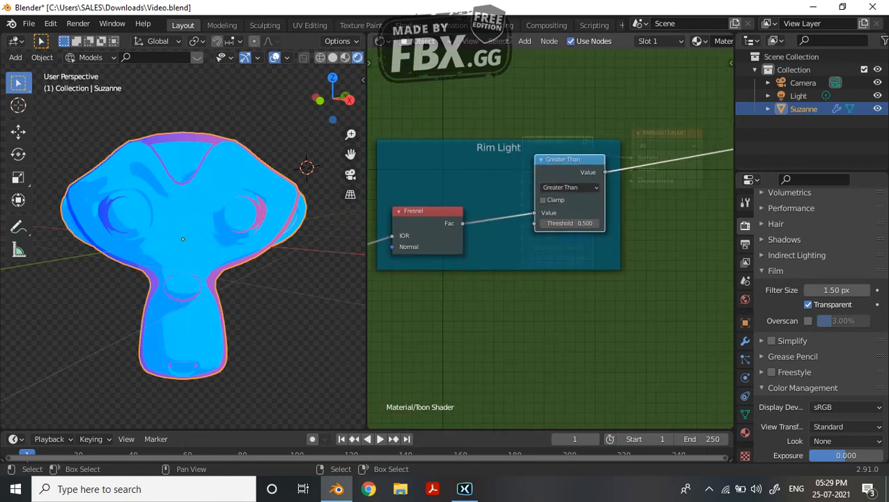
- Set the factor of the Rim Light Color frame's Mix node after Soft Light to 0.000
shift+scroll(522, 315, down, 8)
middle_drag(522, 315, 464, 304)
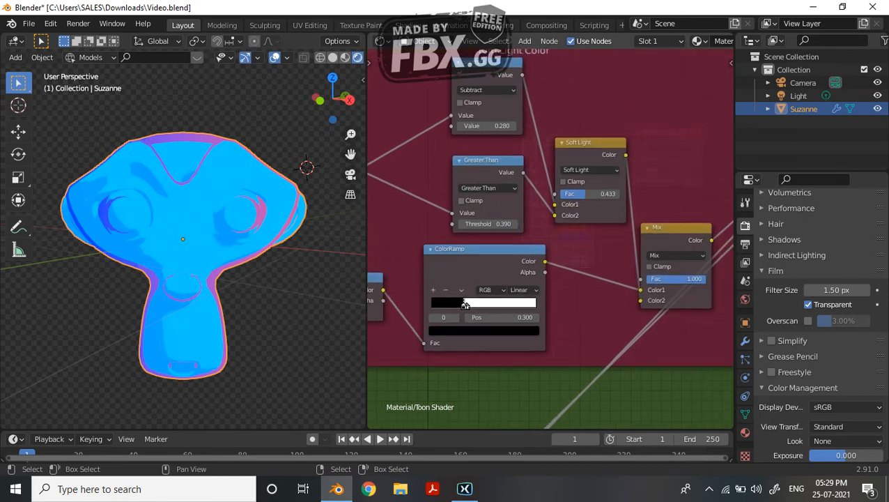
drag(701, 279, 644, 279)
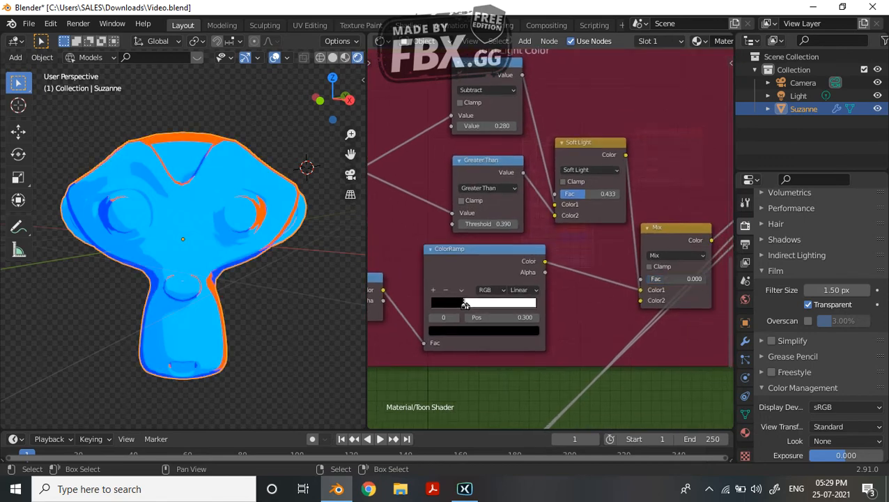
- Compare Suzanne's rim light from different angles with the Rim Light Color Mix factor at 1.000 and 0.000
middle_drag(230, 237, 188, 224)
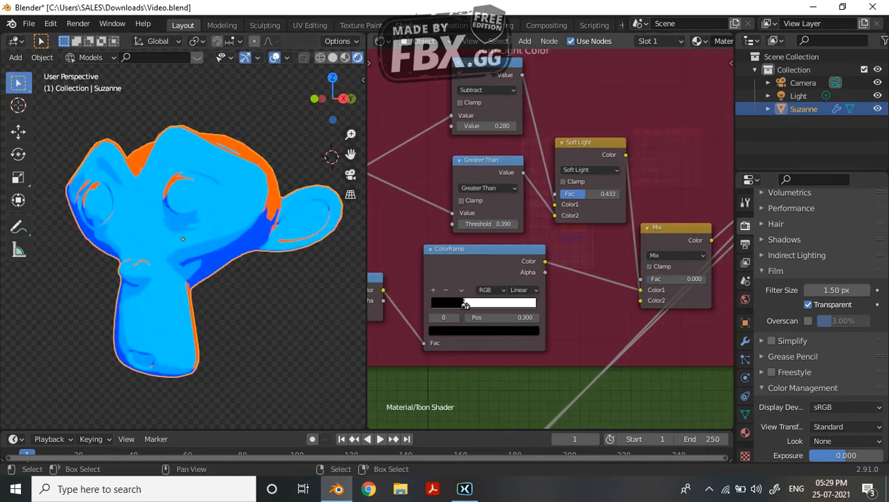
key(ctrl+z)
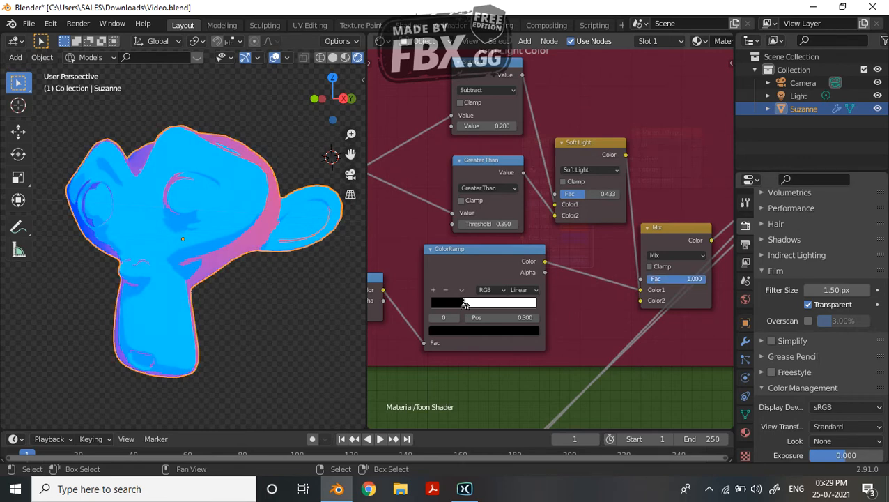
key(ctrl+shift+z)
key(Tab)
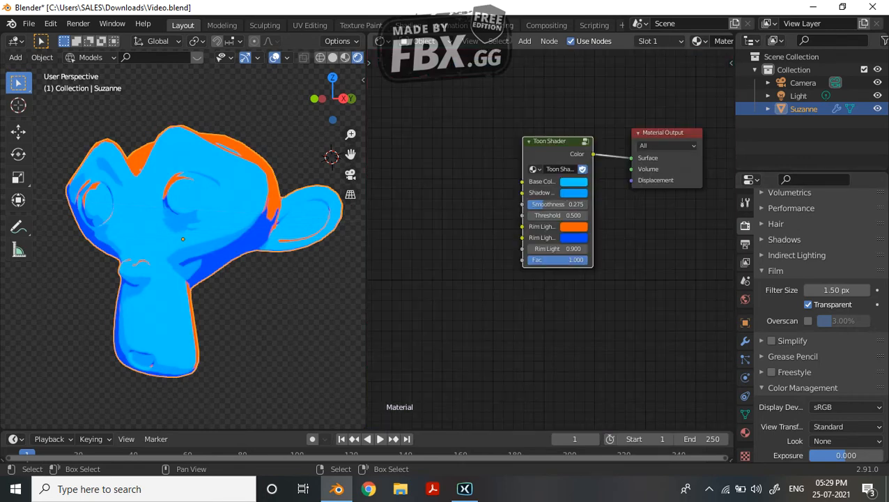
key(Tab)
key(ctrl+z)
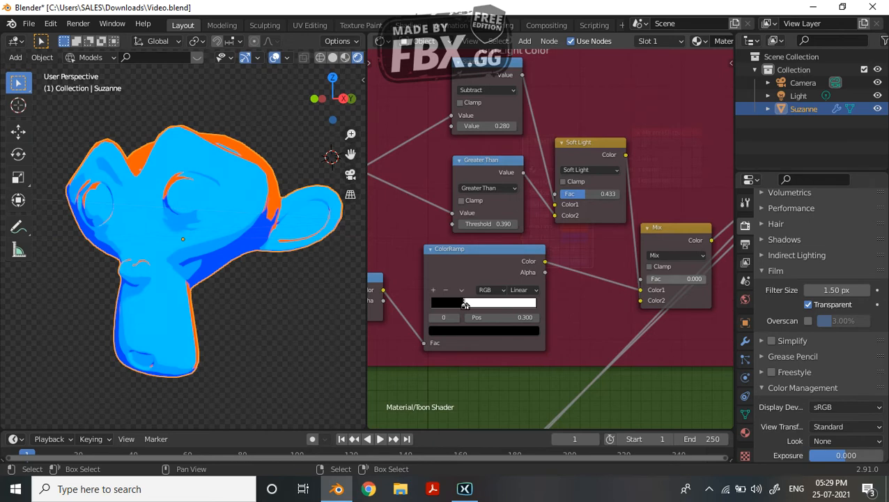
middle_drag(183, 209, 182, 251)
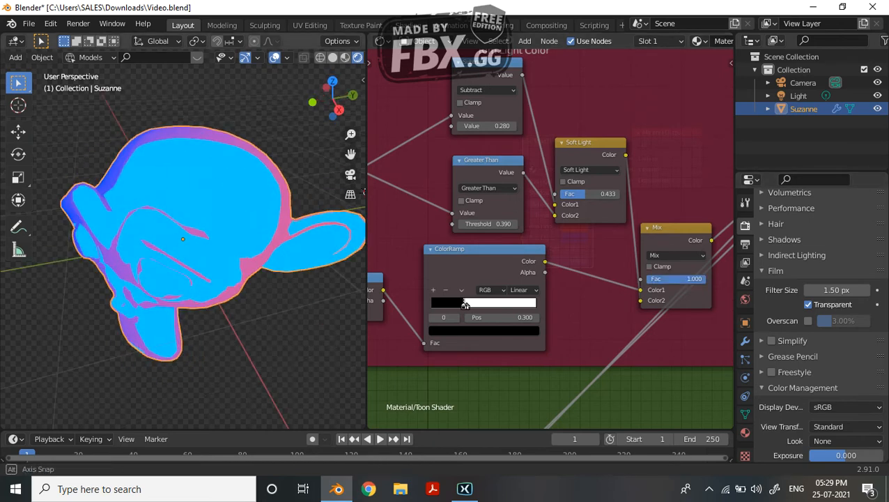
key(ctrl+shift+z)
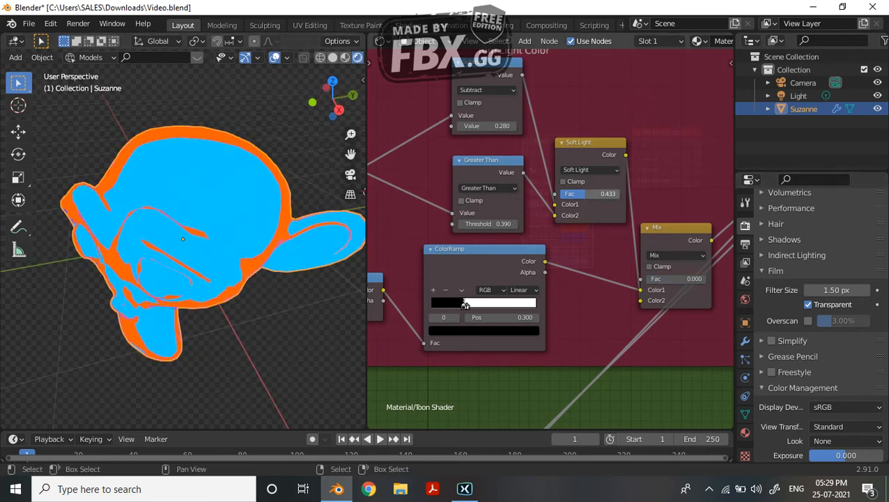
- Add a ColorRamp node near the Rim Light frame's Greater Than node
middle_drag(466, 305, 456, 501)
middle_drag(660, 218, 638, 233)
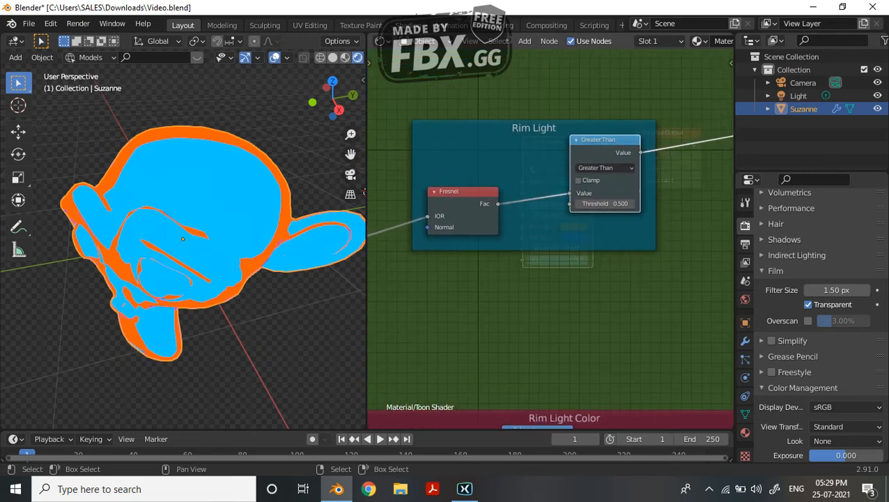
key(shift+a)
click(638, 234)
text(co)
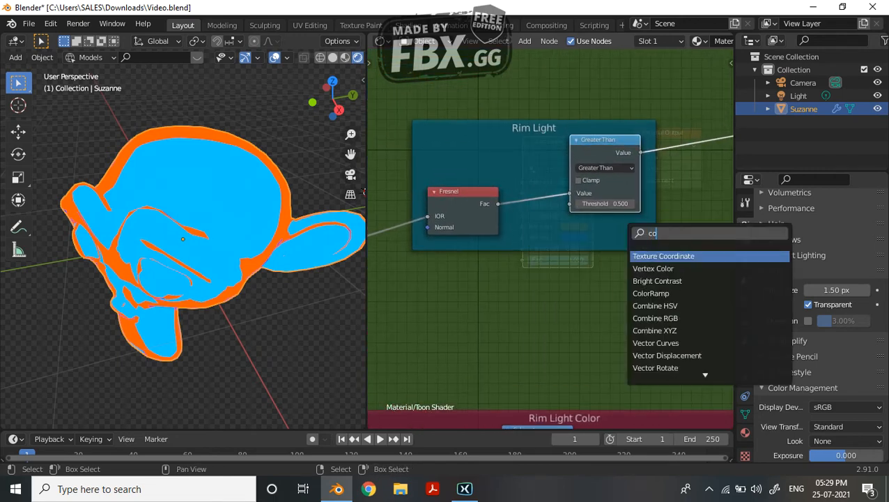
key(Down)
key(Down)
key(Down)
key(Return)
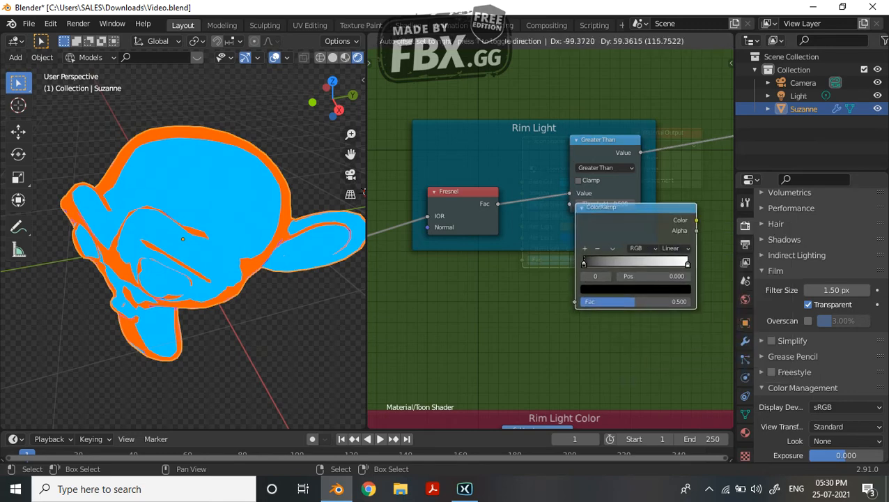
key(Return)
drag(603, 207, 568, 229)
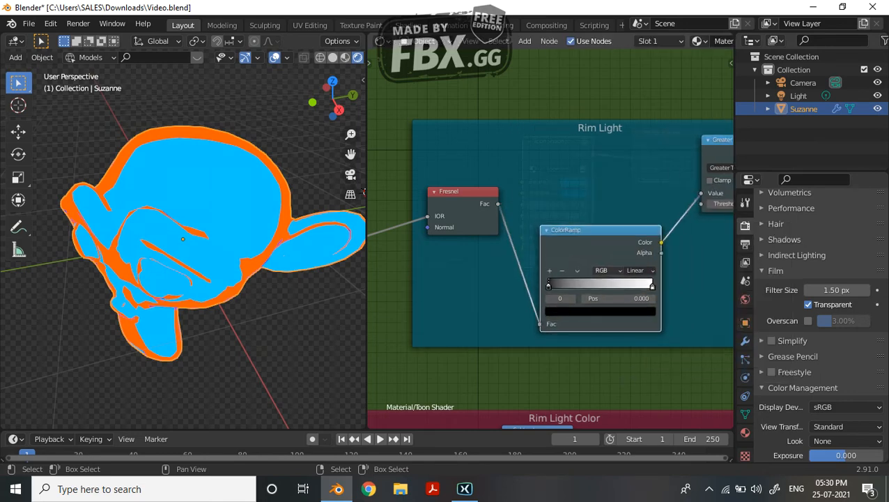
key(ctrl+z)
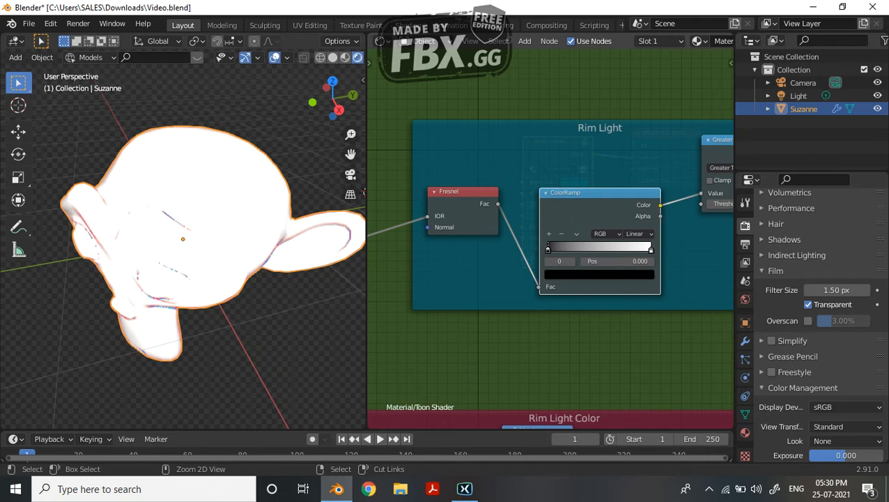
key(ctrl+z)
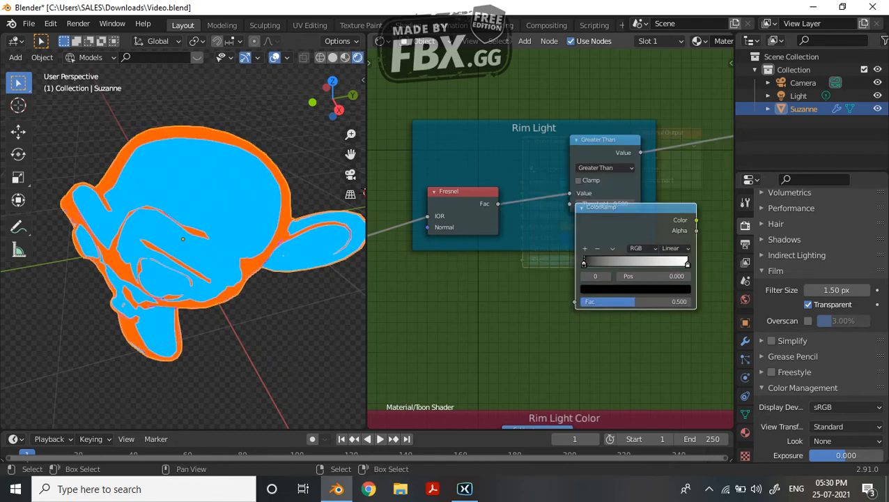
- Place the ColorRamp below the Greater Than node in the Rim Light frame and connect the Fresnel Fac to its Fac
drag(602, 207, 596, 227)
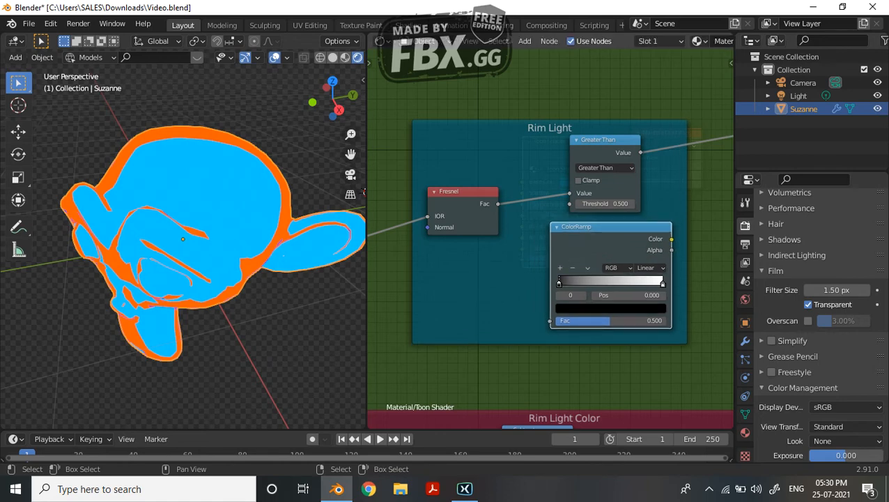
drag(498, 203, 551, 320)
middle_drag(551, 320, 498, 330)
- Insert a MixRGB node after the Rim Light Greater Than node and connect the ColorRamp's Color to its Color2
key(shift+a)
click(547, 200)
text(mix)
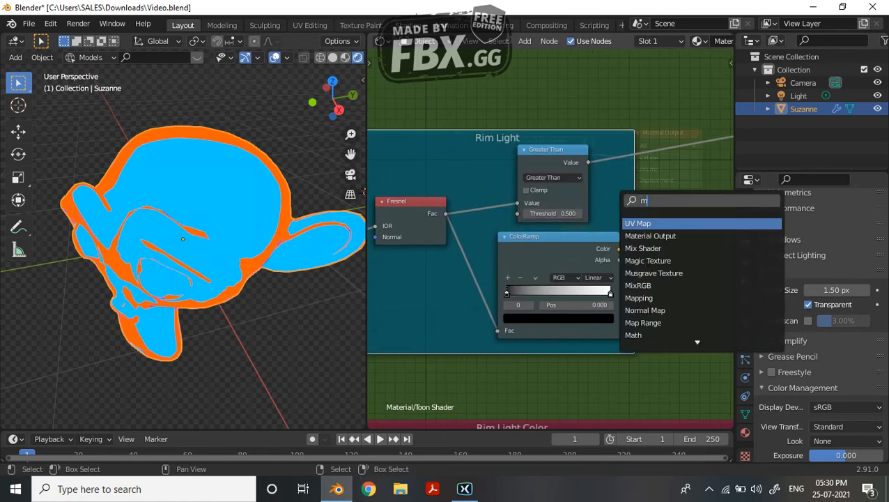
key(Return)
click(655, 167)
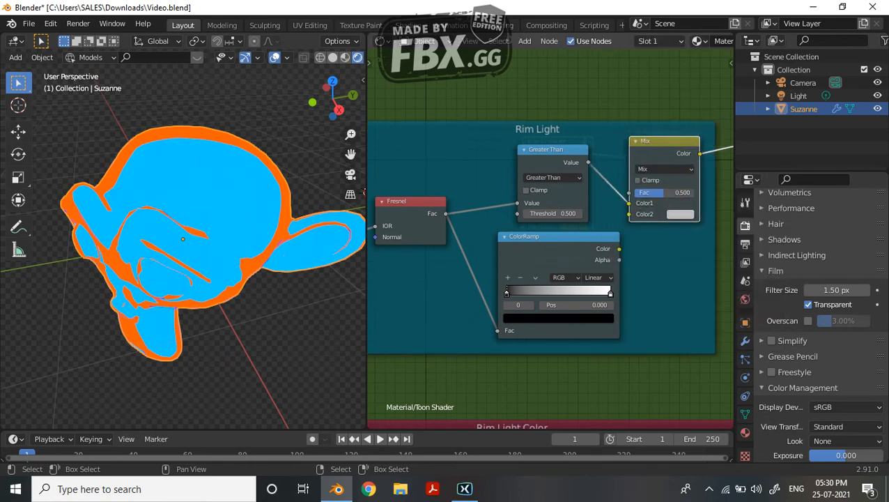
drag(619, 248, 629, 214)
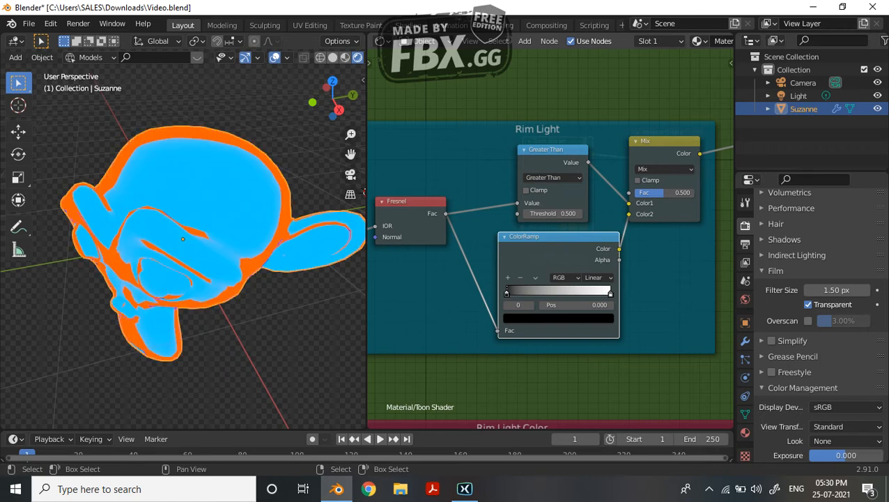
- Set the factor of the Rim Light Color frame's Mix node after Soft Light to 1.000
shift+scroll(550, 237, down, 10)
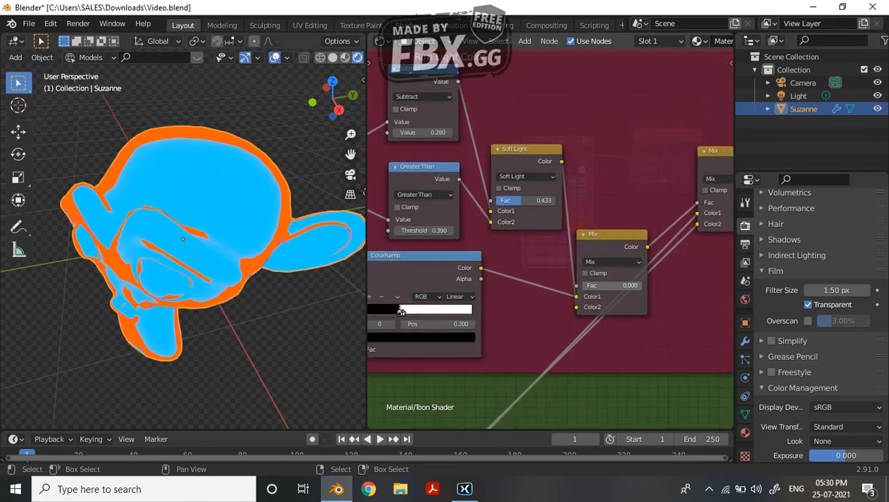
drag(589, 285, 641, 285)
drag(335, 106, 347, 136)
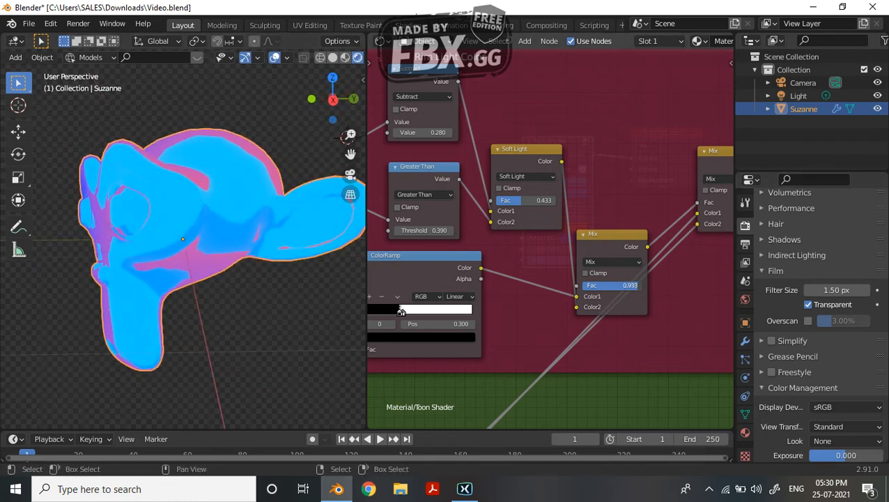
mouse_move(637, 286)
mouse_down()
mouse_move(583, 285)
mouse_move(641, 285)
mouse_up()
- Set the Soft Light node's factor in the Rim Light Color frame to 1.000
middle_drag(614, 293, 603, 284)
drag(515, 191, 543, 192)
middle_drag(544, 209, 462, 226)
middle_drag(230, 230, 286, 269)
- Exit the node group and set the Toon Shader's first rim light color to yellow with green at 0.875
key(Tab)
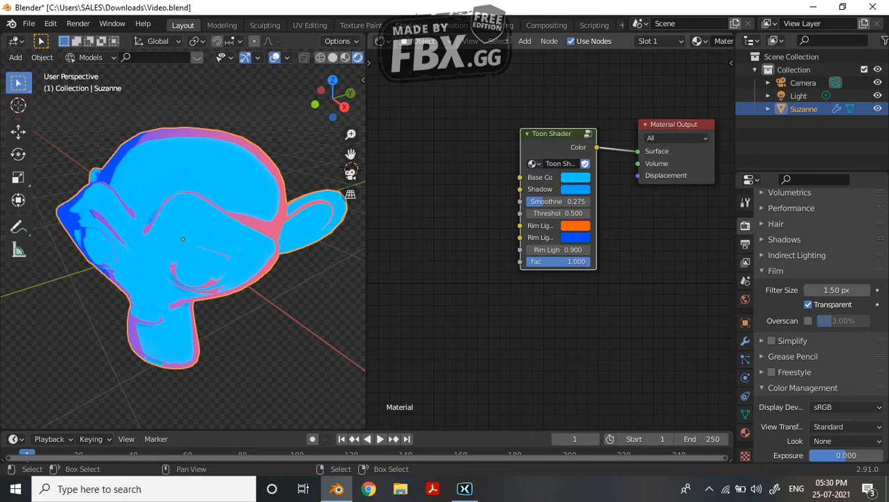
click(575, 225)
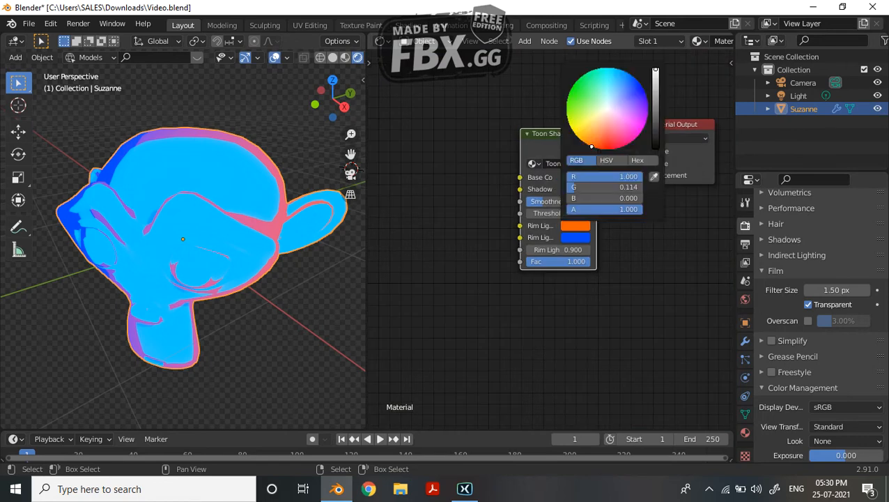
drag(591, 146, 575, 133)
- Enter the node group and set the Rim Light Color frame's Subtract value to -3.020
key(Tab)
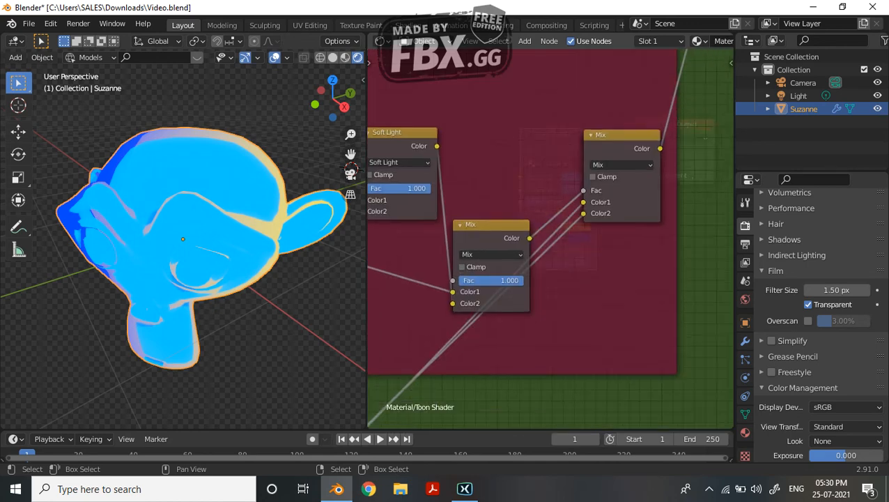
middle_drag(478, 132, 507, 146)
mouse_move(507, 125)
mouse_down()
mouse_move(544, 125)
mouse_move(409, 125)
mouse_up()
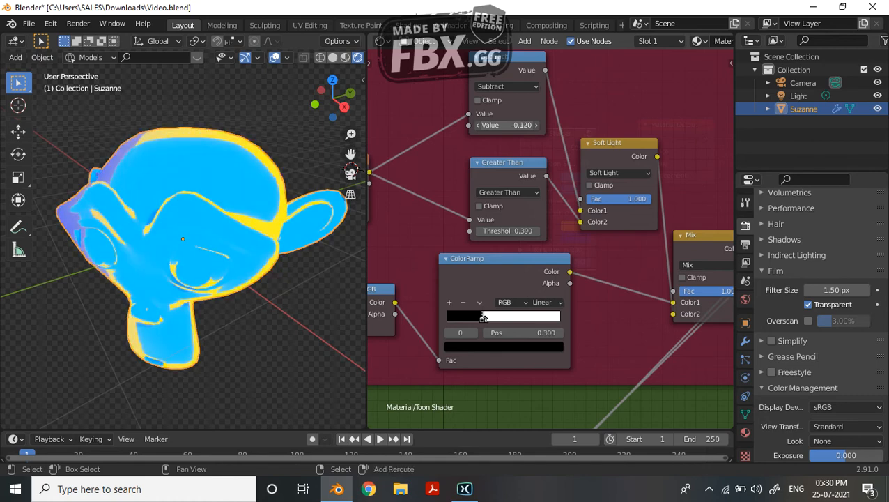
- Exit the node group and lower the green of the Toon Shader's first rim light color to make it orange
key(Tab)
click(575, 225)
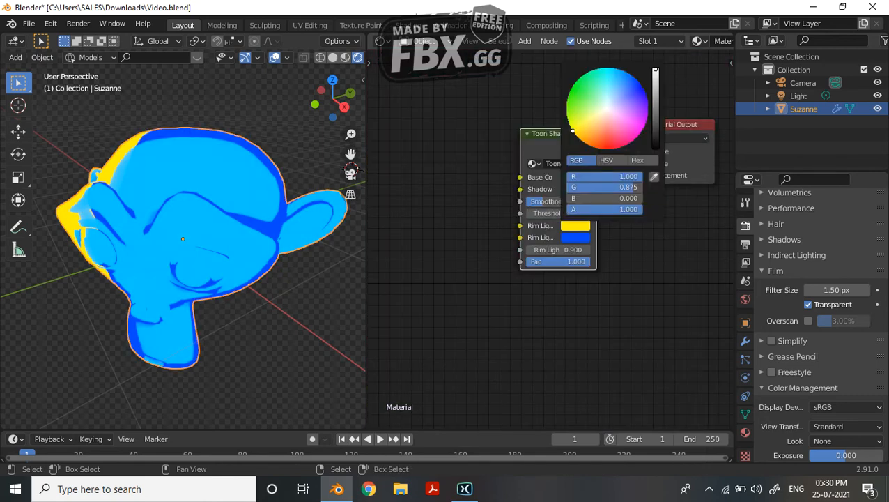
drag(611, 187, 589, 186)
- Enter the node group, try a lower factor on the Rim Light Color Mix node, and undo it
key(Tab)
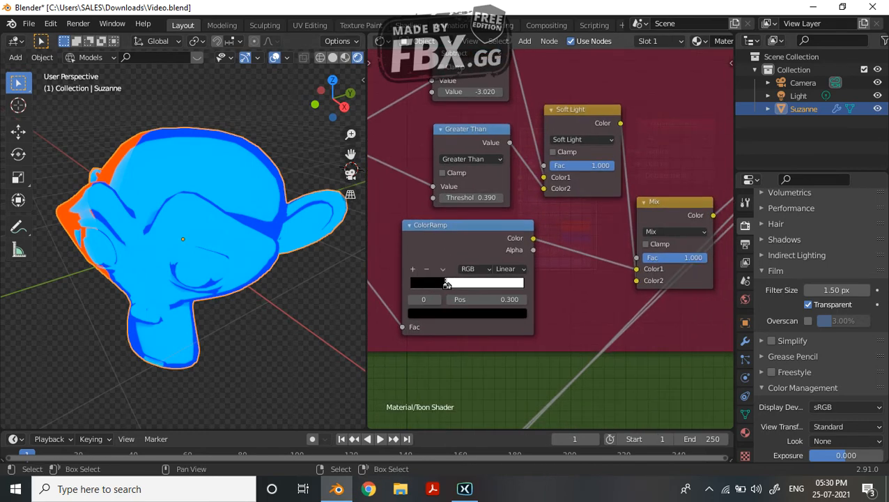
drag(704, 257, 658, 257)
key(ctrl+z)
key(ctrl+z)
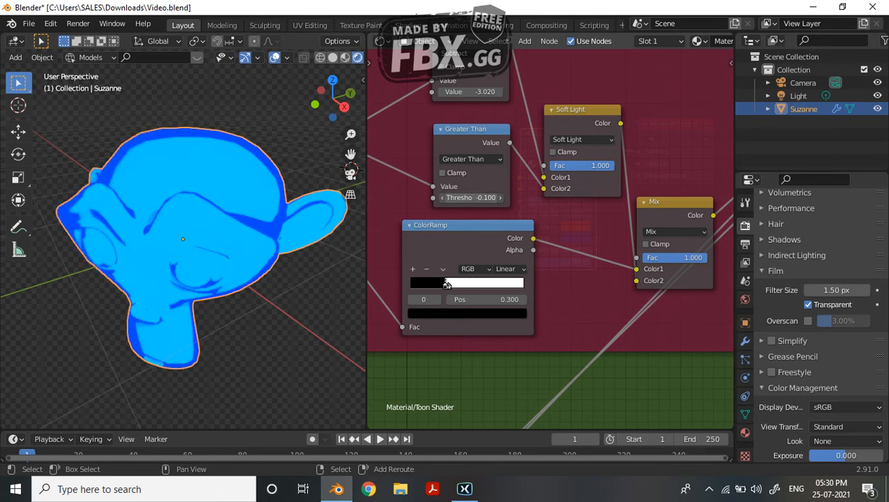
- Try a Greater Than threshold of 0.400 and a Subtract value of -0.490 in the Rim Light Color frame
key(ctrl+z)
key(ctrl+z)
key(ctrl+z)
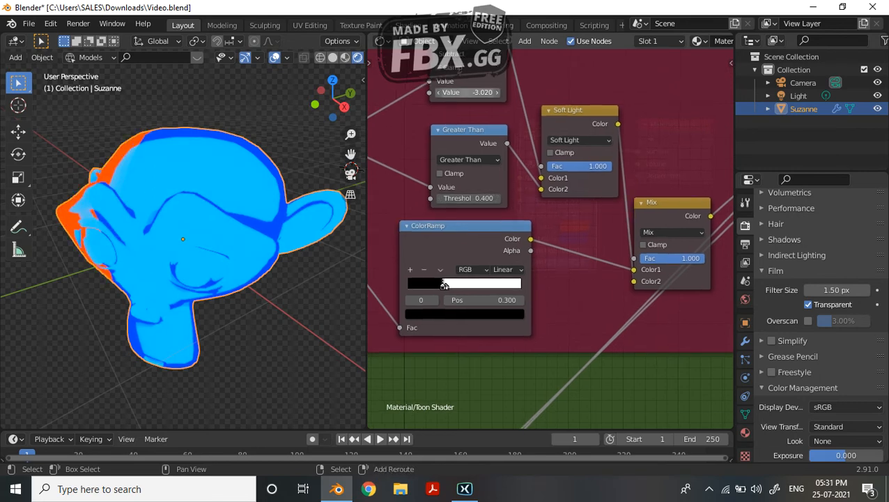
key(ctrl+z)
key(ctrl+z)
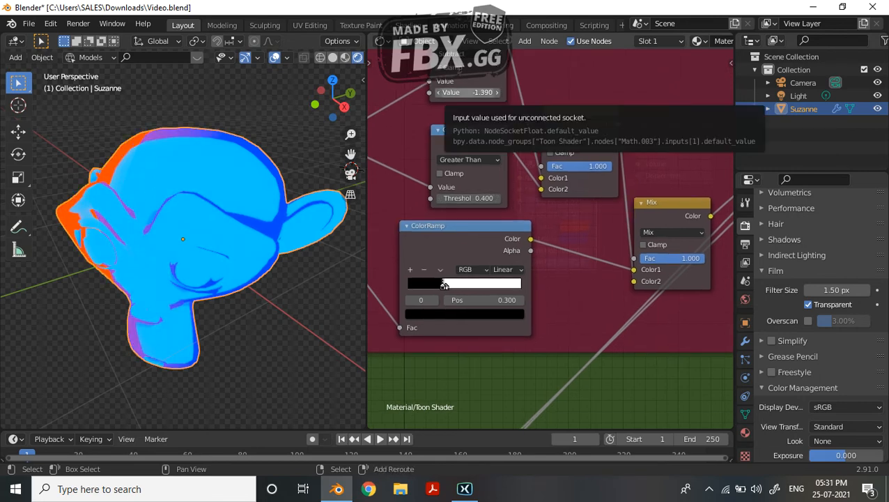
key(ctrl+z)
key(ctrl+z)
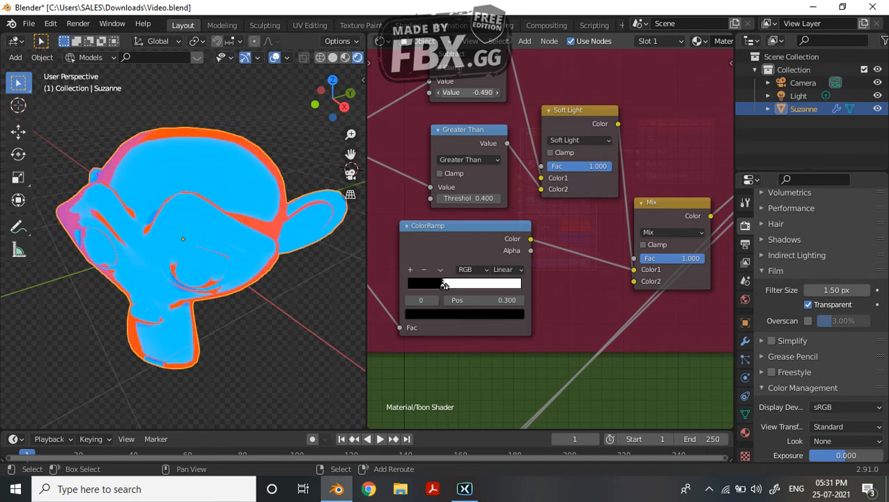
- Set the Rim Light Color frame's Subtract value and Greater Than threshold both to 0.000
key(Return)
text(00)
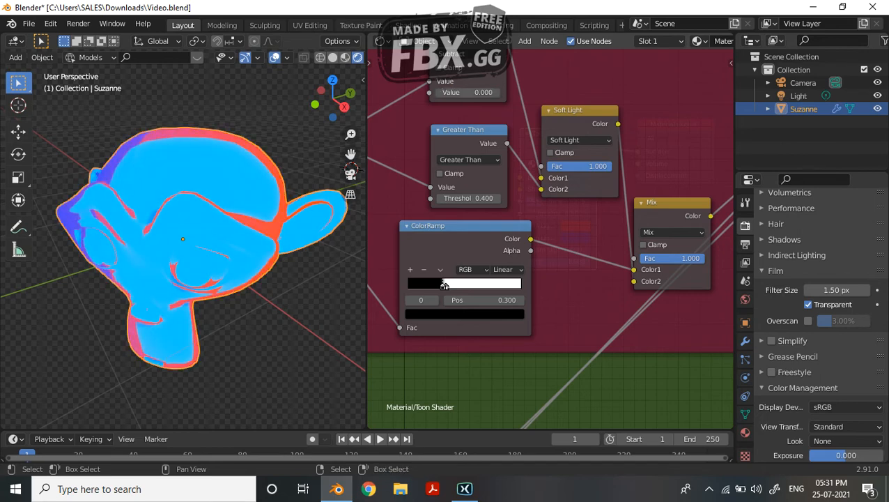
key(Tab)
text(0)
key(Return)
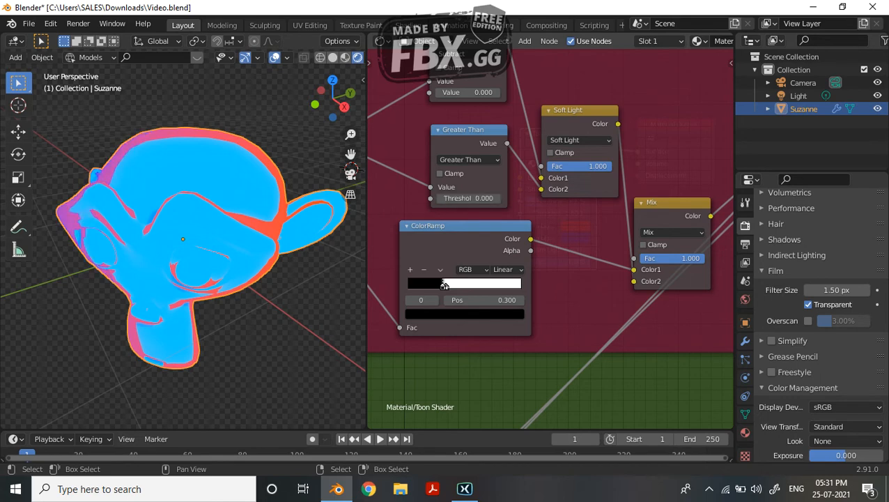
- Link the Rim Light frame's Greater Than value directly to the final Mix factor and delete that frame's Mix and ColorRamp nodes
middle_drag(209, 244, 247, 244)
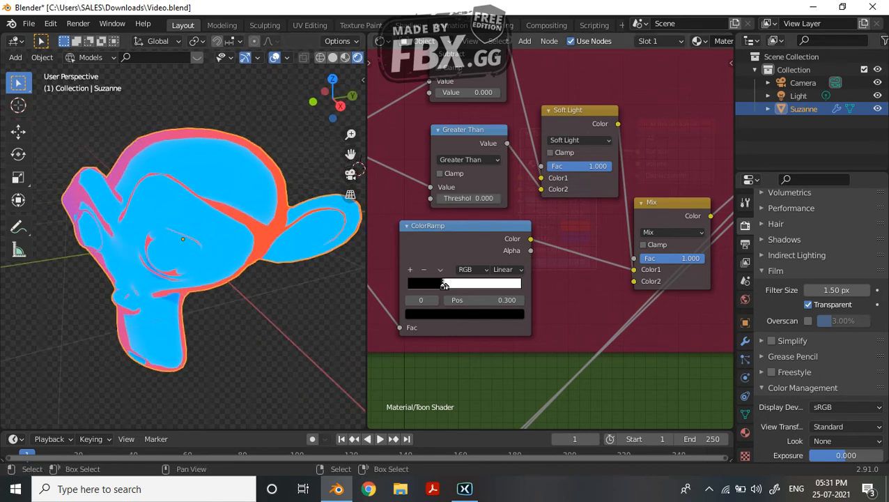
key(KP_Decimal)
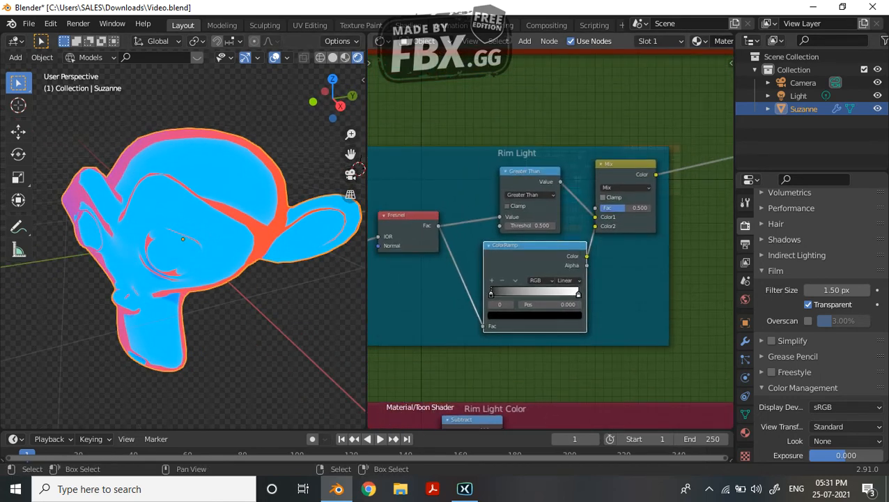
middle_drag(601, 197, 462, 300)
scroll(462, 299, down, 2)
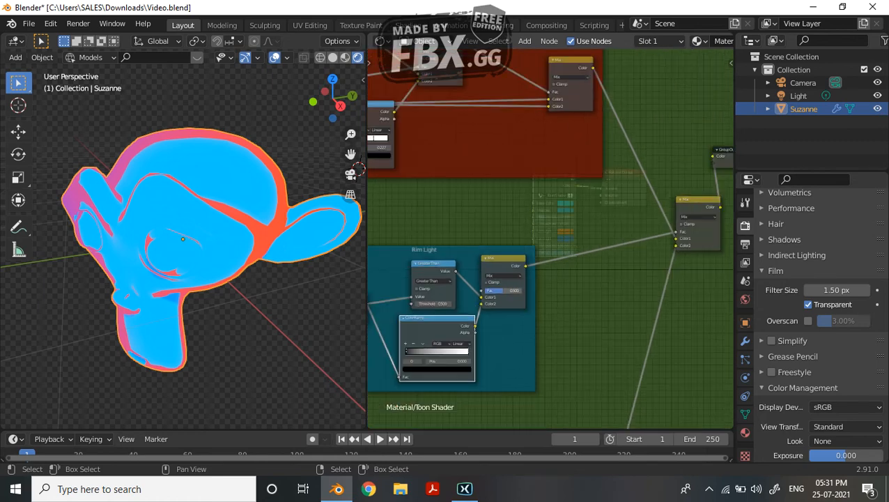
mouse_move(481, 297)
mouse_down()
mouse_move(557, 258)
mouse_move(643, 234)
mouse_move(669, 248)
mouse_up()
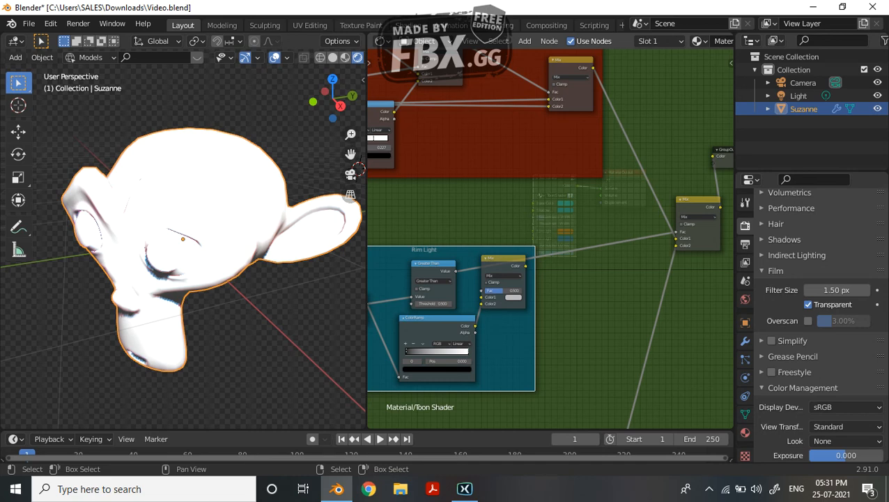
middle_drag(360, 169, 344, 160)
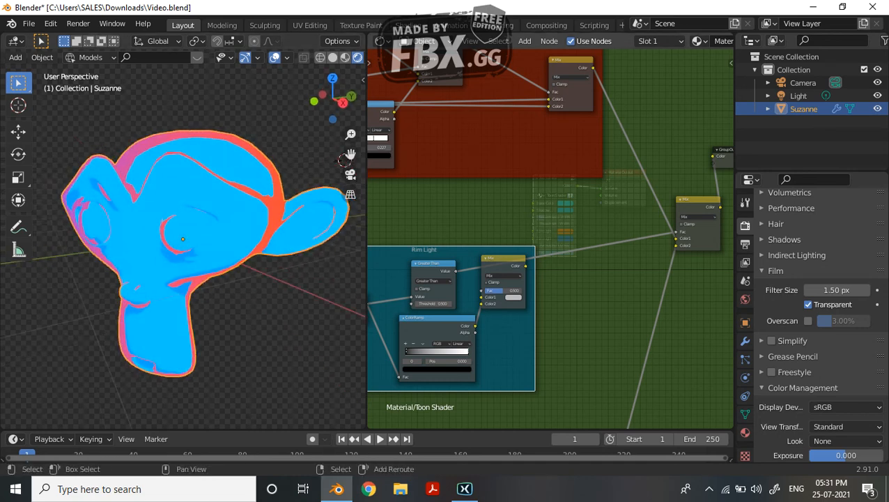
click(437, 348)
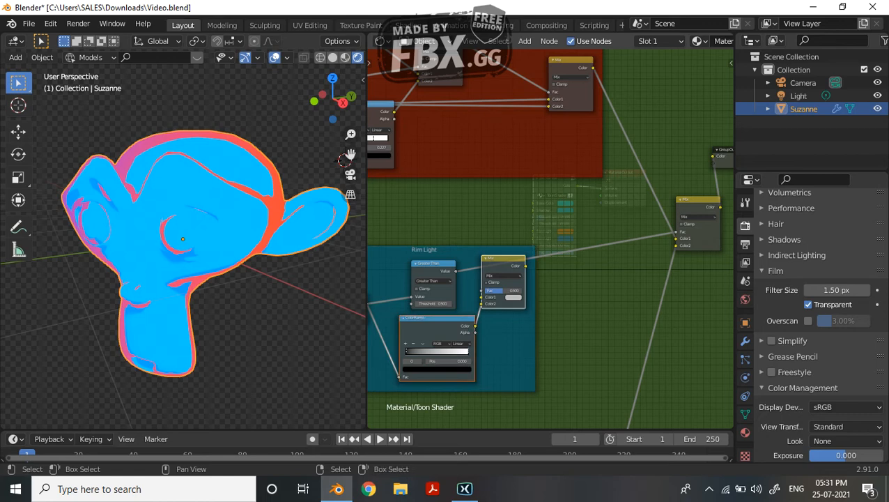
key(ctrl+x)
- Check the Rim Light Math input's settings in the Toon Shader group interface and locate the Group Input node
middle_drag(488, 292, 689, 204)
key(n)
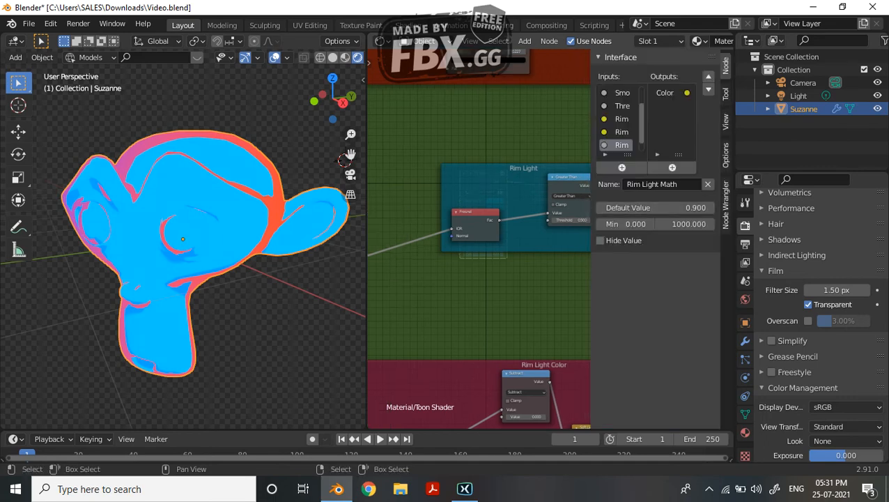
middle_drag(488, 314, 471, 204)
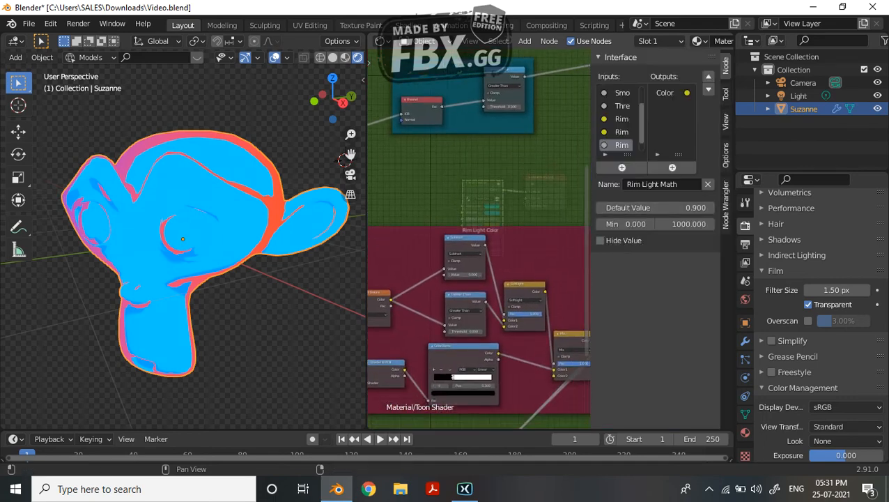
click(621, 145)
click(708, 184)
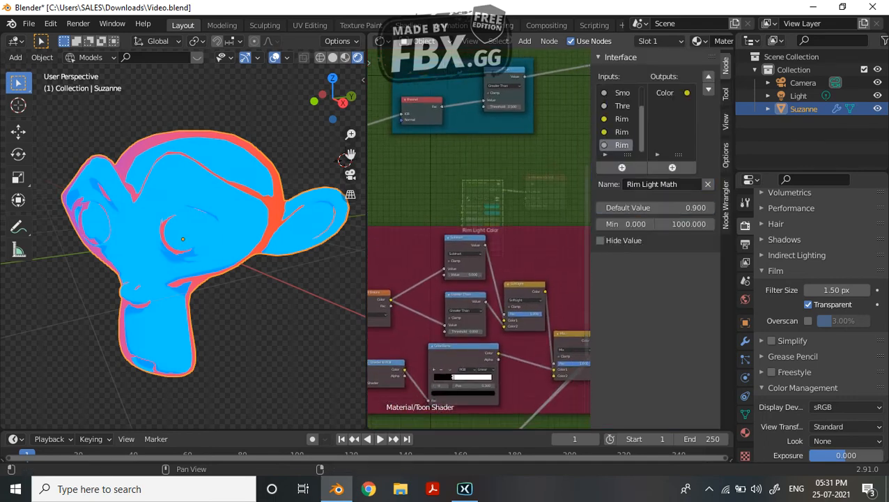
key(n)
middle_drag(526, 377, 481, 179)
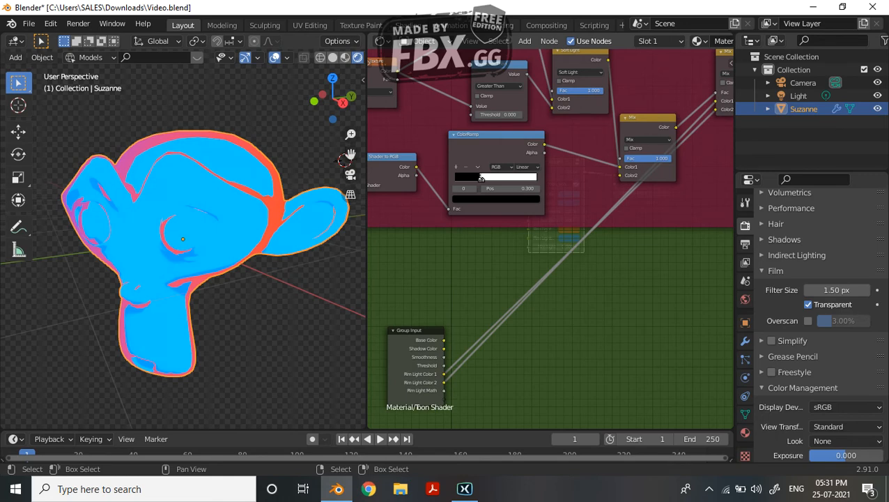
- Expose the factor of the Mix node beside the Rim Light Color frame's ColorRamp as a group input named "Rim Light Gradient Fac"
drag(444, 382, 619, 159)
key(n)
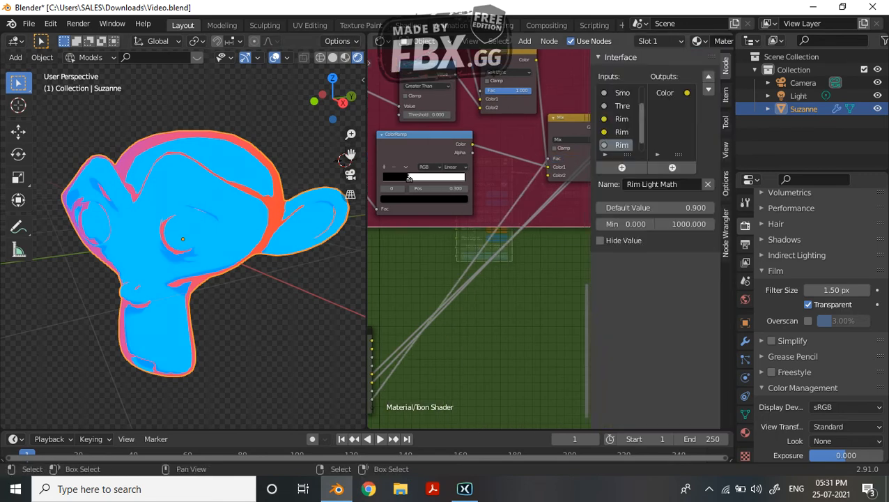
scroll(620, 122, down, 1)
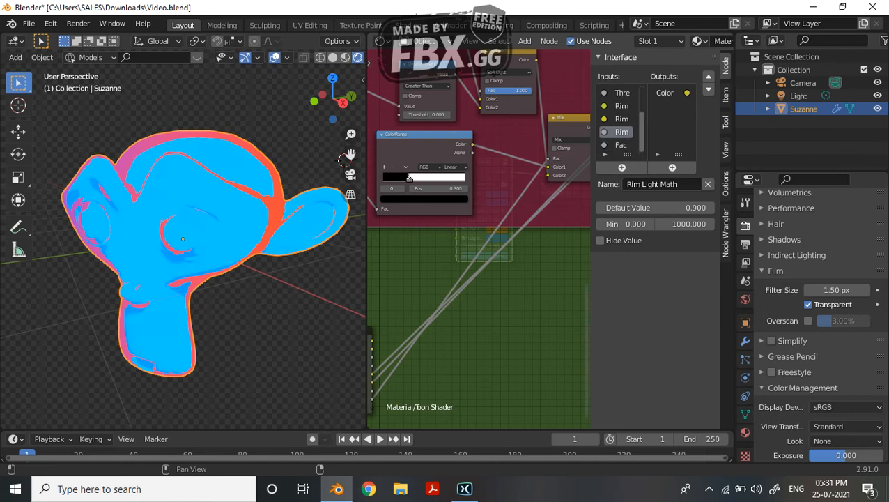
click(621, 145)
double_click(655, 184)
key(ctrl+v)
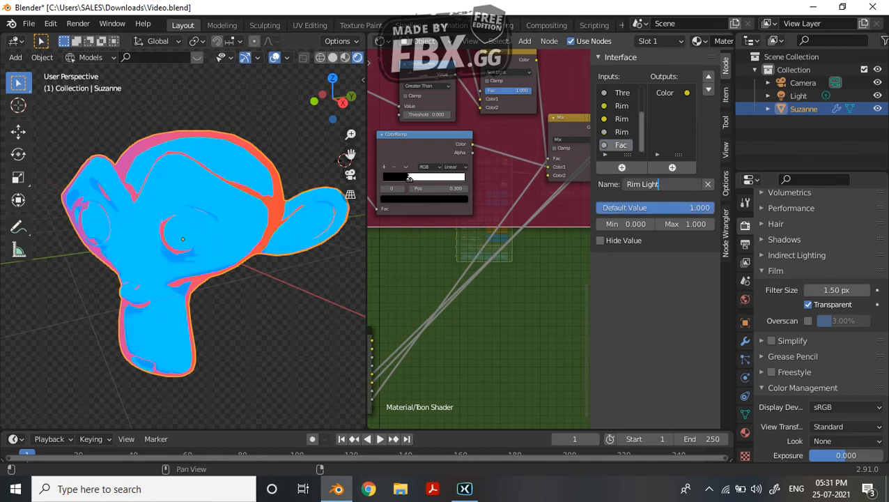
text(Gradient Fac)
key(Return)
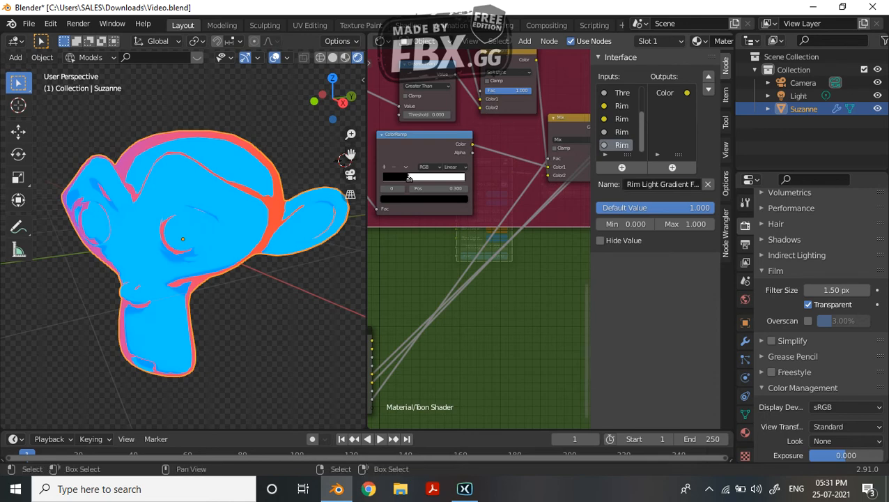
key(n)
- Expose the Soft Light node's factor as a group input named "Rim Light Sharpness Fac"
middle_drag(410, 179, 504, 149)
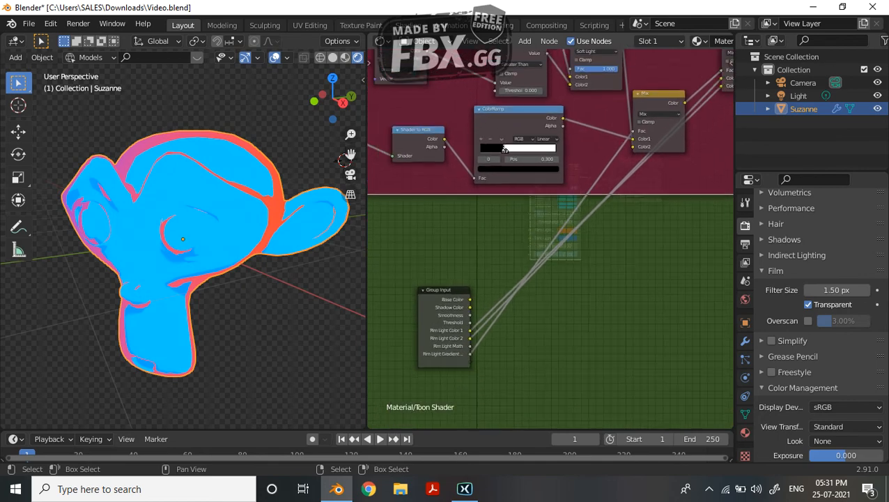
drag(570, 69, 470, 361)
key(n)
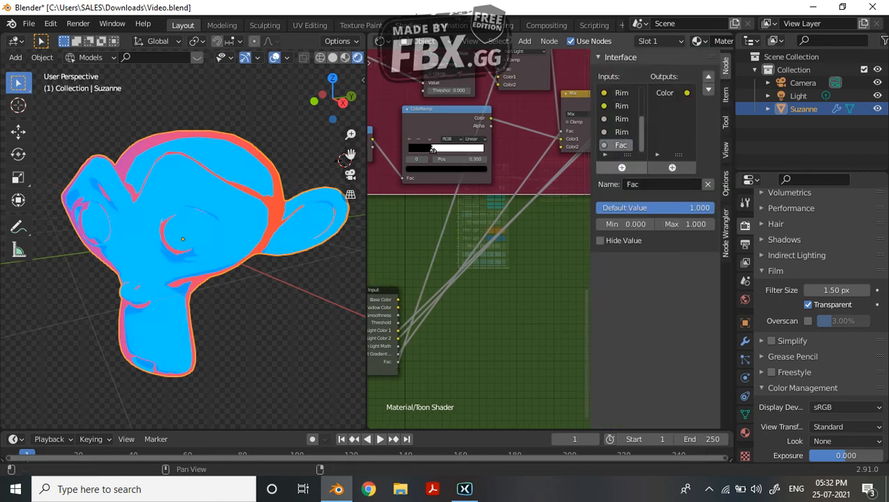
click(662, 184)
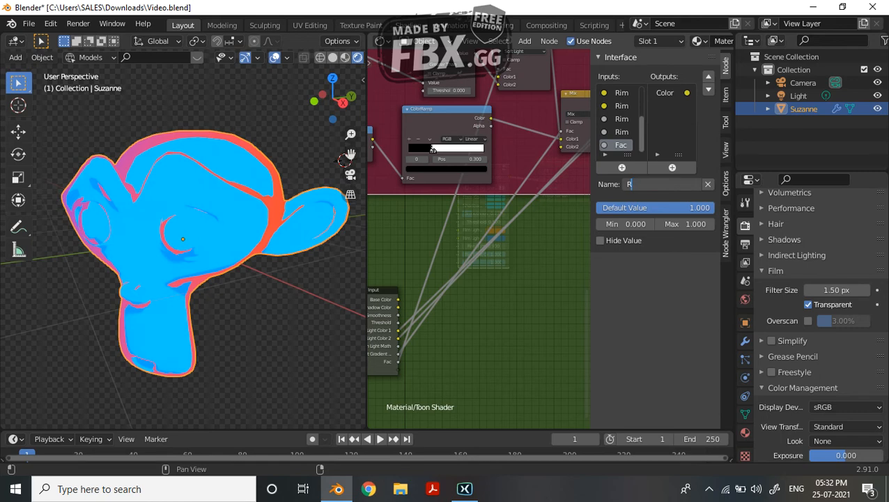
text(im)
key(BackSpace)
key(BackSpace)
key(BackSpace)
text(Rim Light Shap)
key(BackSpace)
text(rpn)
key(BackSpace)
text(ness Fac)
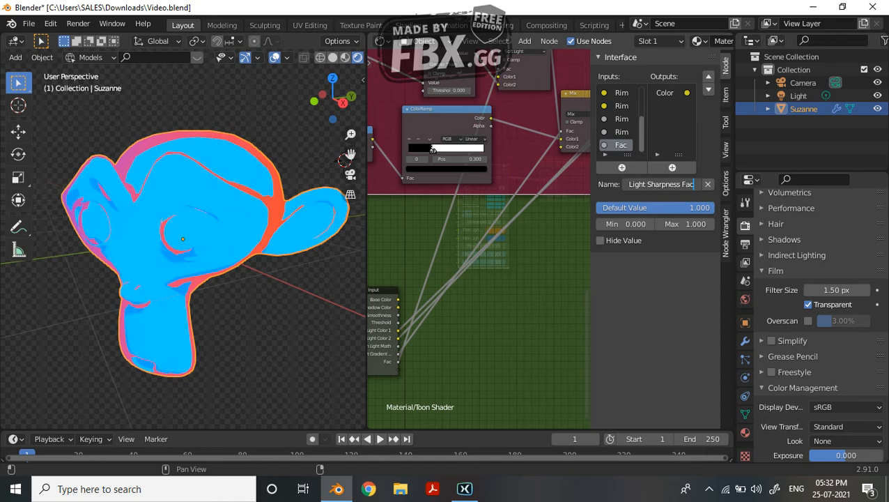
key(Return)
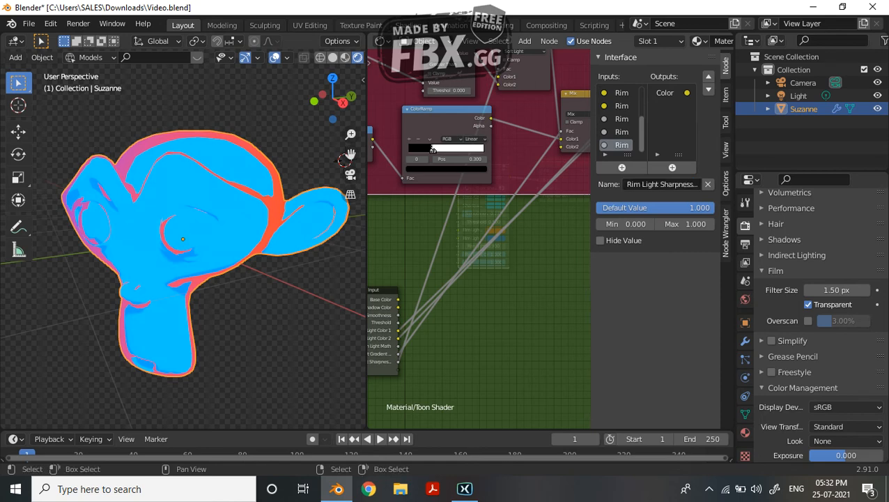
- Expose the Subtract node's value in the Rim Light Color frame as a group input named "Rim Light Soft Math"
middle_drag(432, 150, 522, 194)
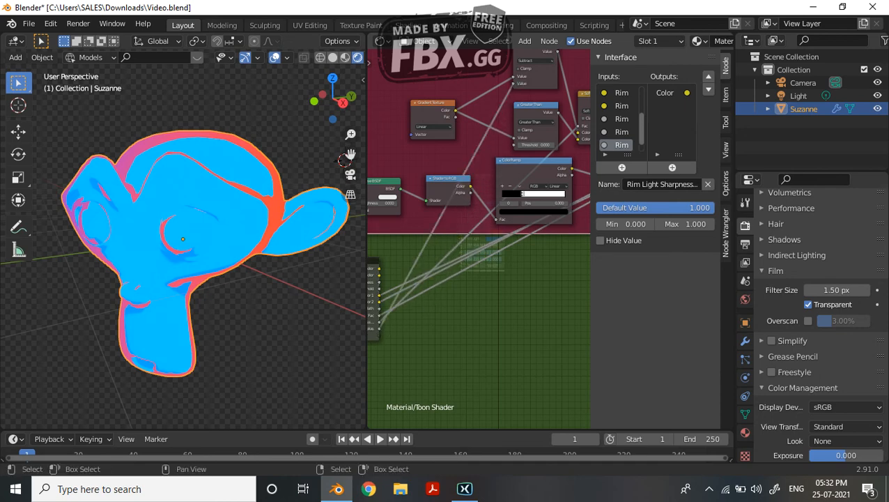
middle_drag(522, 194, 509, 189)
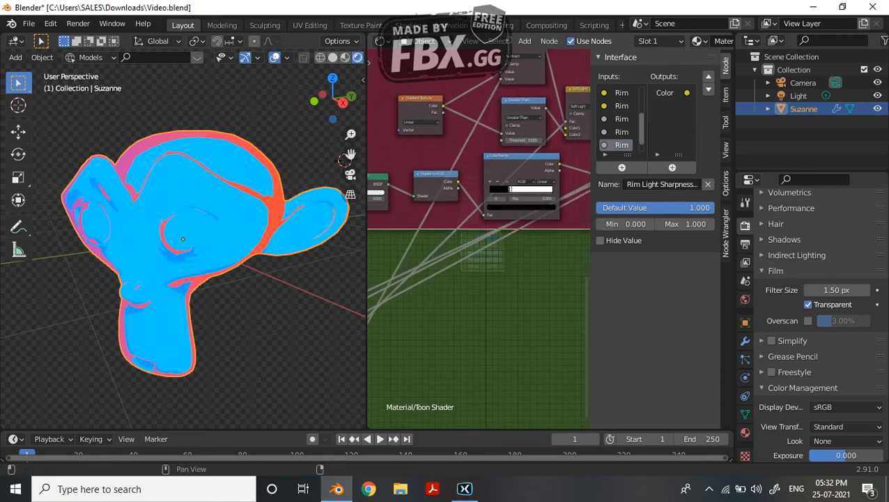
click(622, 167)
double_click(663, 184)
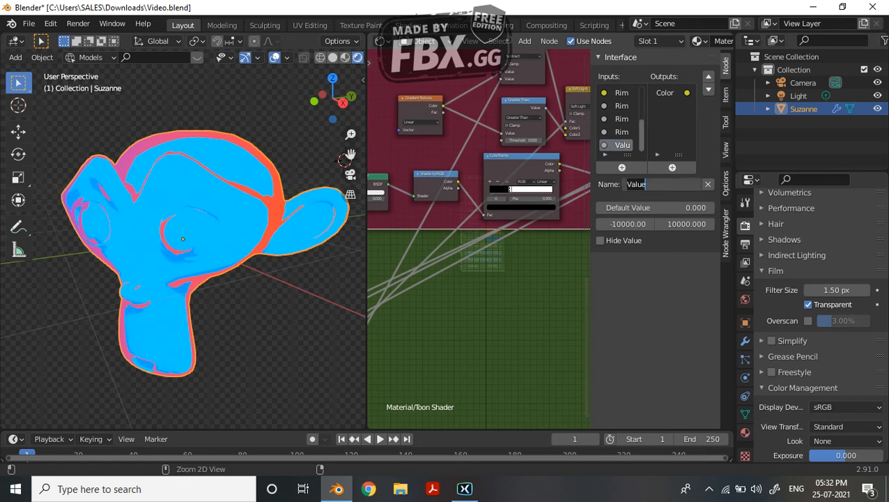
text(Rim Light)
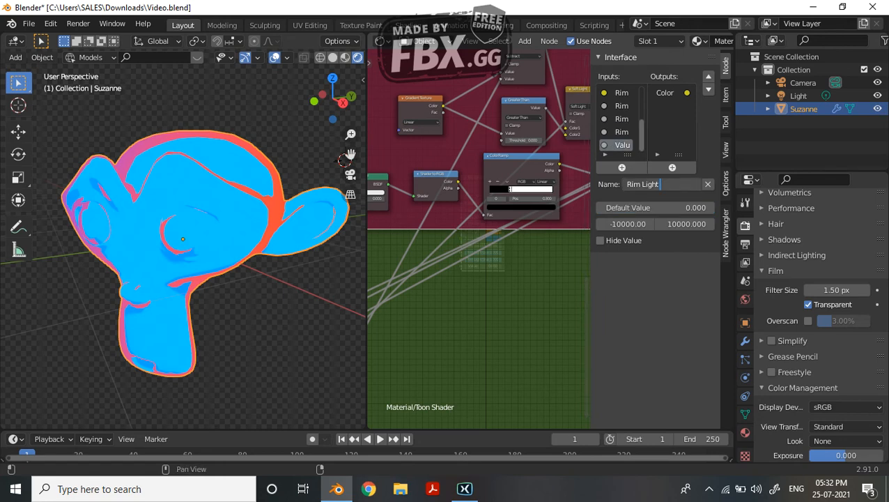
text( Soft Math)
key(Return)
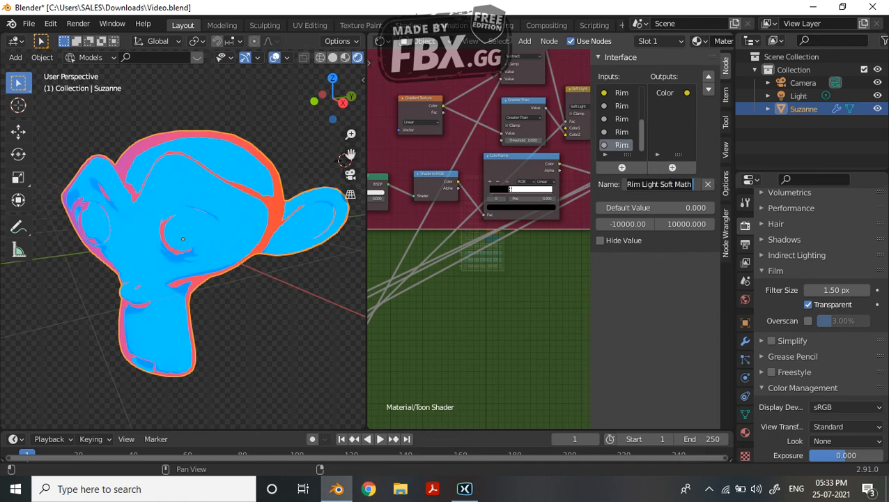
click(694, 184)
key(Return)
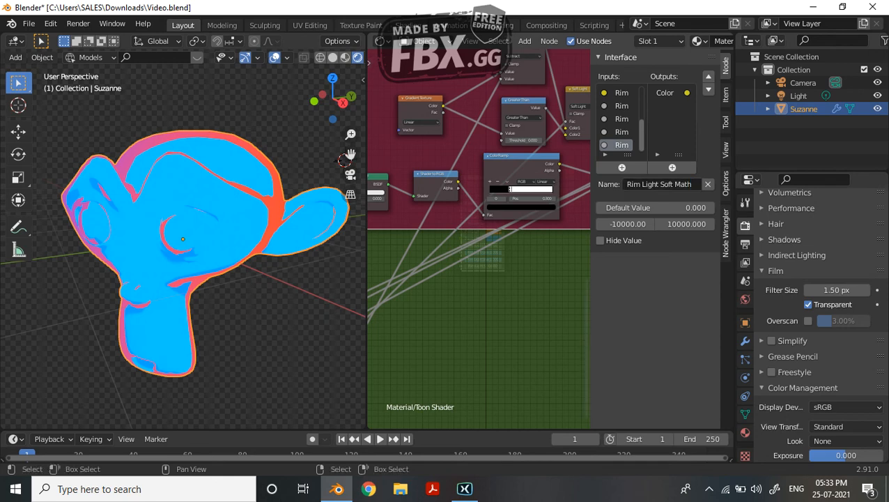
- Expose the Rim Light Color frame's Greater Than threshold as a group input named "Rim Light Sharp math"
middle_drag(481, 279, 502, 253)
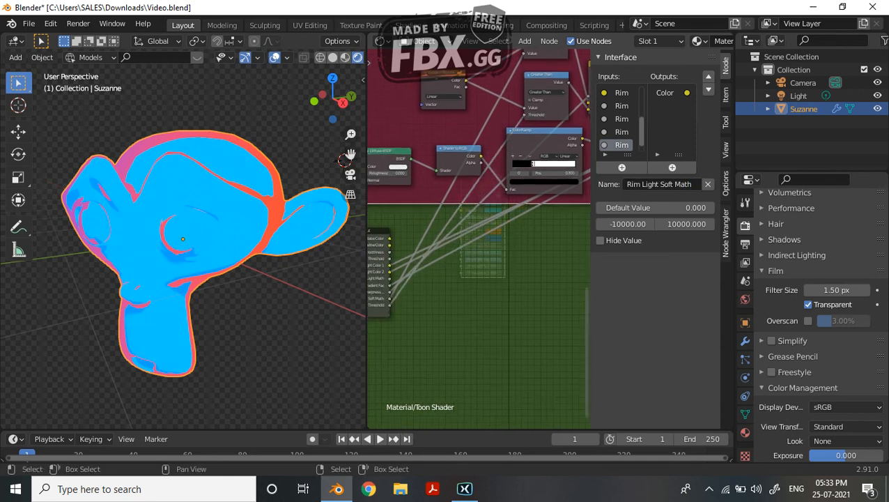
scroll(619, 126, down, 1)
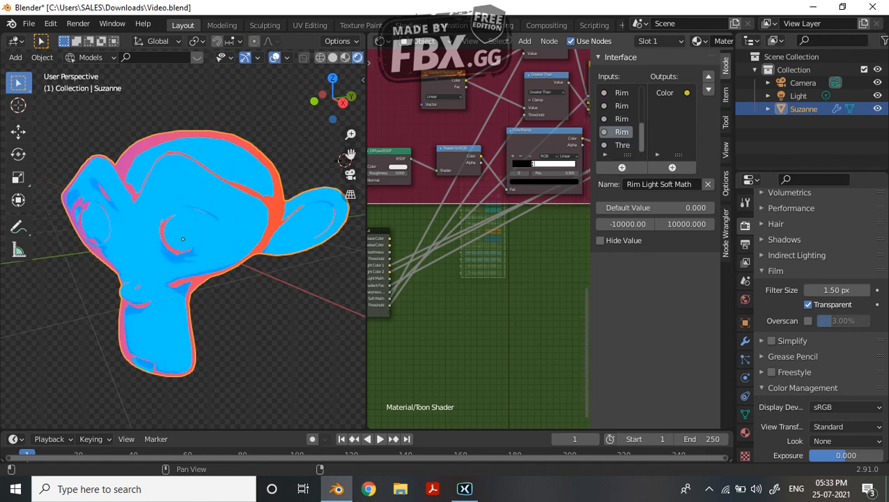
click(622, 145)
click(655, 184)
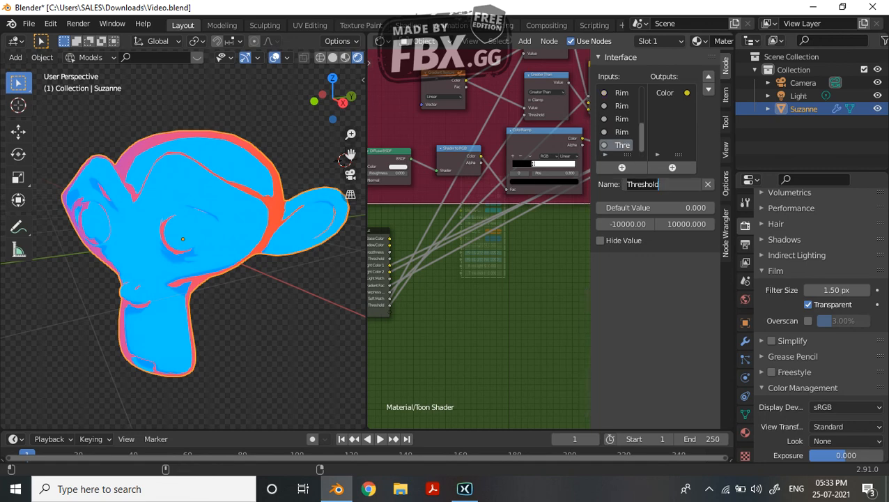
text(Rim L)
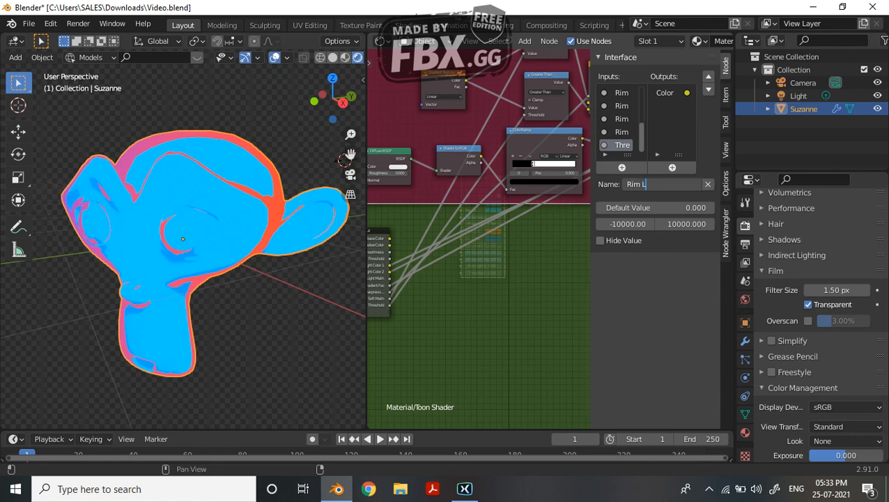
text(it)
text(ht S)
text(harp)
text( math)
key(Return)
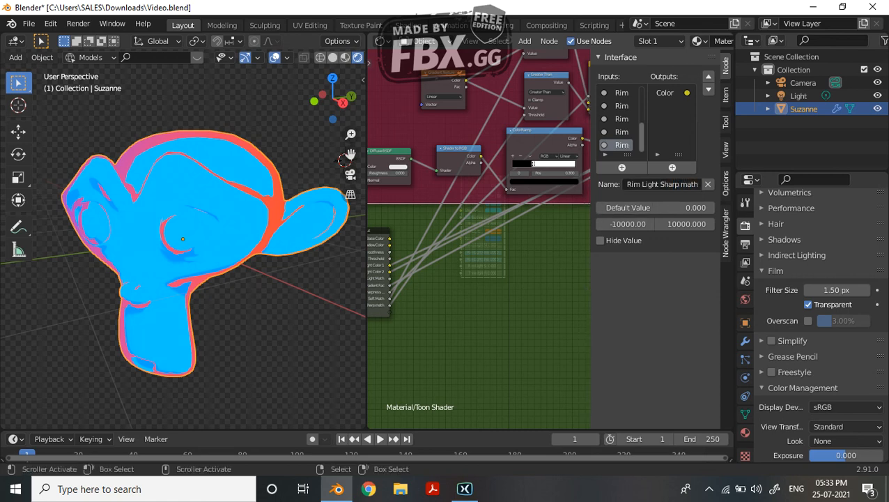
key(n)
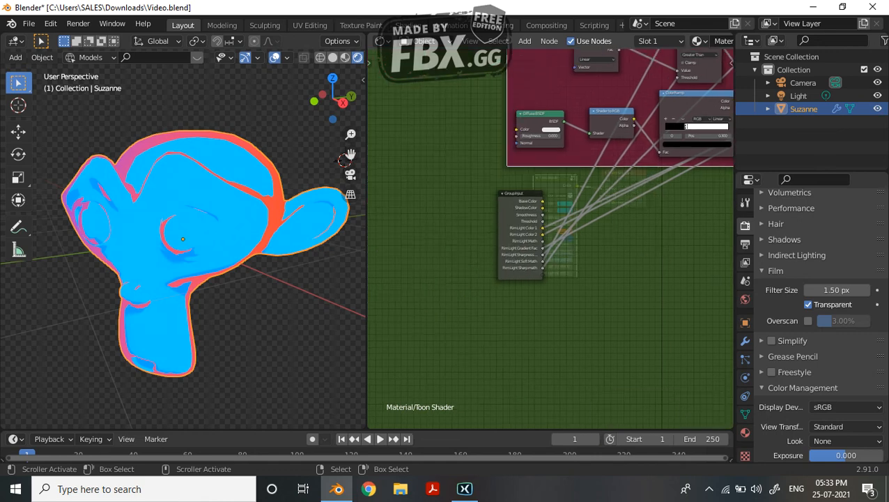
- Exit the node group and set the Toon Shader's Rim Light Math value to 1.000
key(Tab)
scroll(586, 314, up, 3)
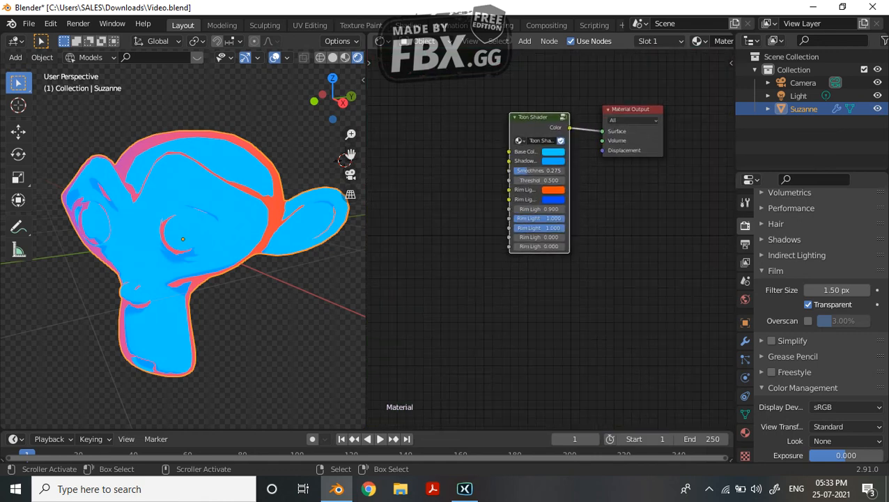
middle_drag(344, 160, 348, 157)
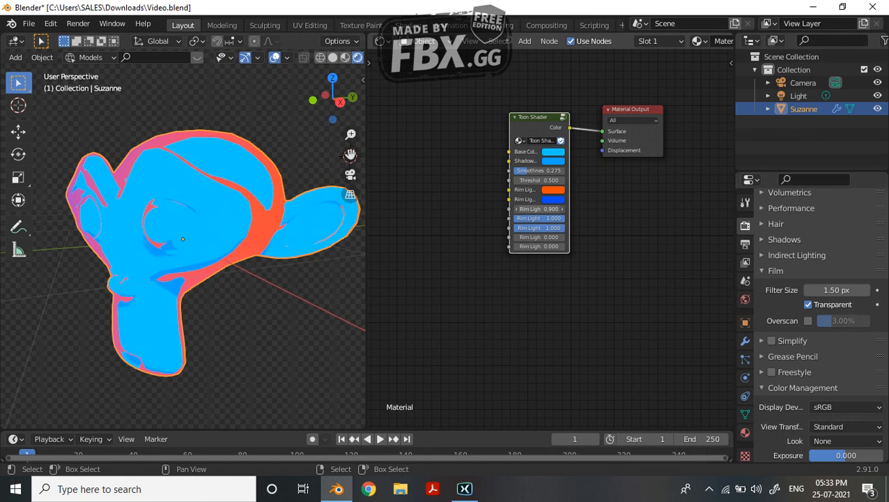
mouse_move(539, 208)
mouse_down()
mouse_move(557, 208)
mouse_move(526, 208)
mouse_move(539, 209)
mouse_up()
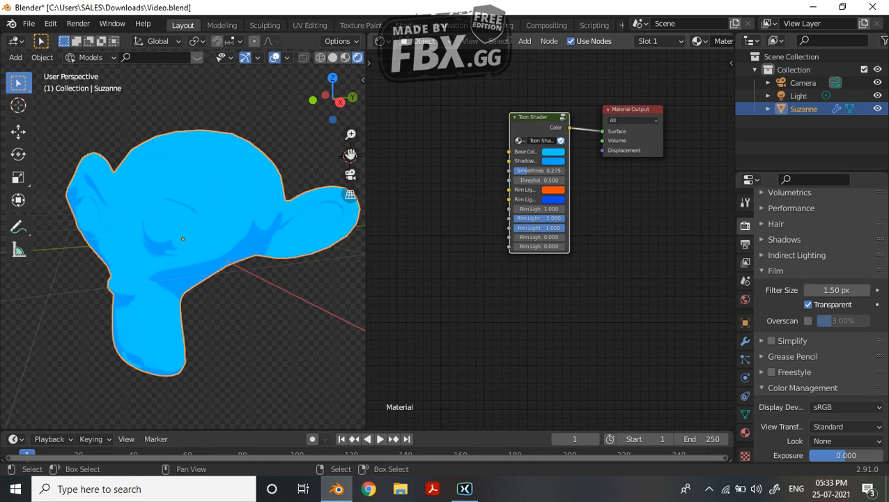
- Enter the node group, move the Group Output node farther from the final Mix node, and exit the group
key(Tab)
scroll(551, 237, up, 4)
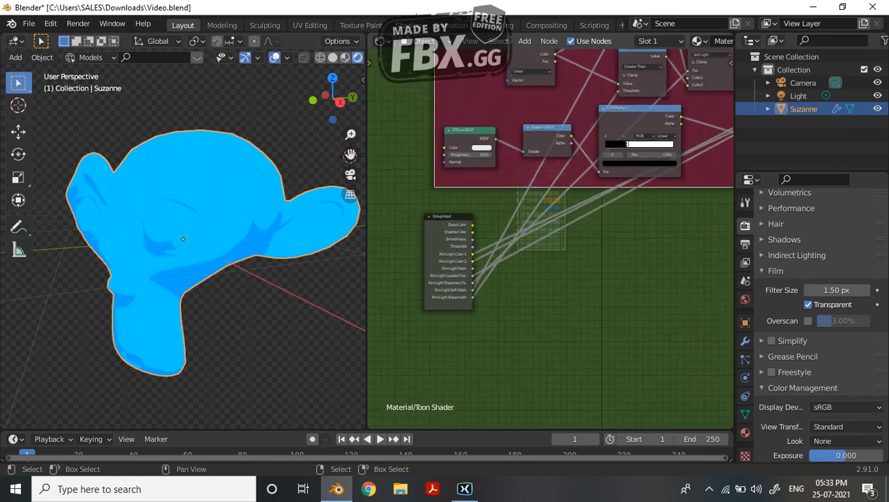
scroll(551, 237, down, 3)
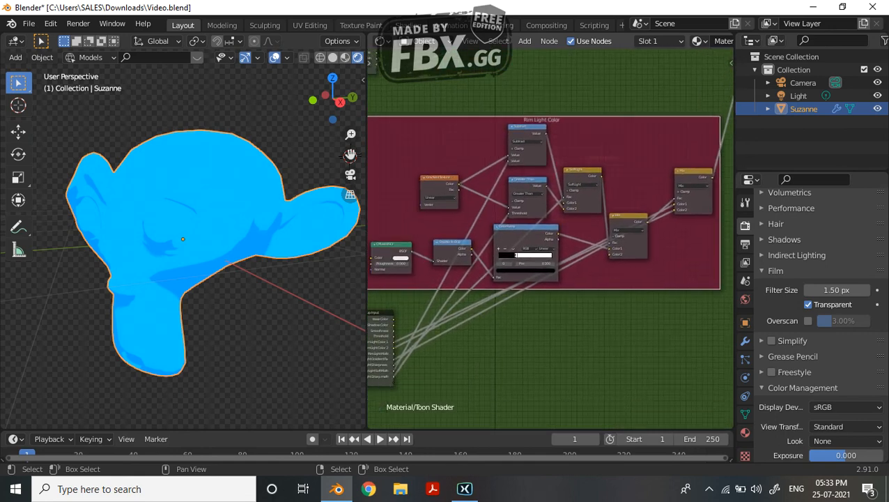
middle_drag(543, 209, 418, 377)
scroll(484, 361, up, 2)
scroll(484, 361, up, 1)
middle_drag(551, 237, 377, 341)
drag(563, 113, 634, 136)
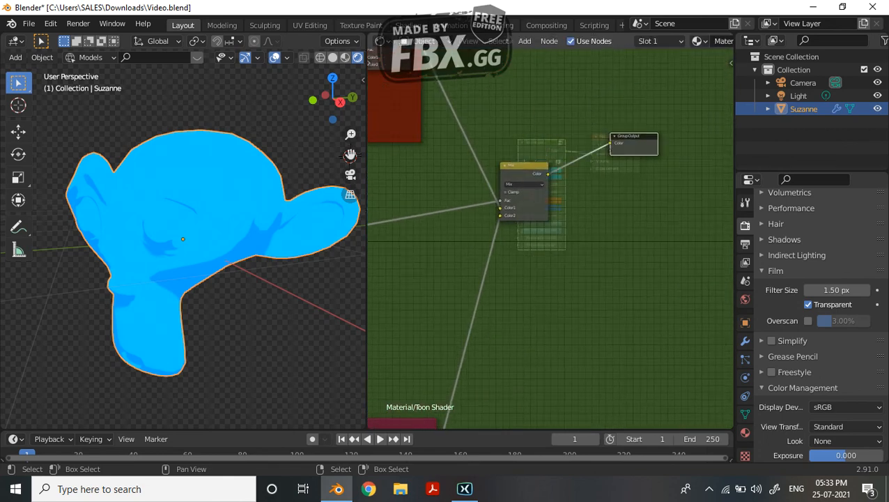
key(Tab)
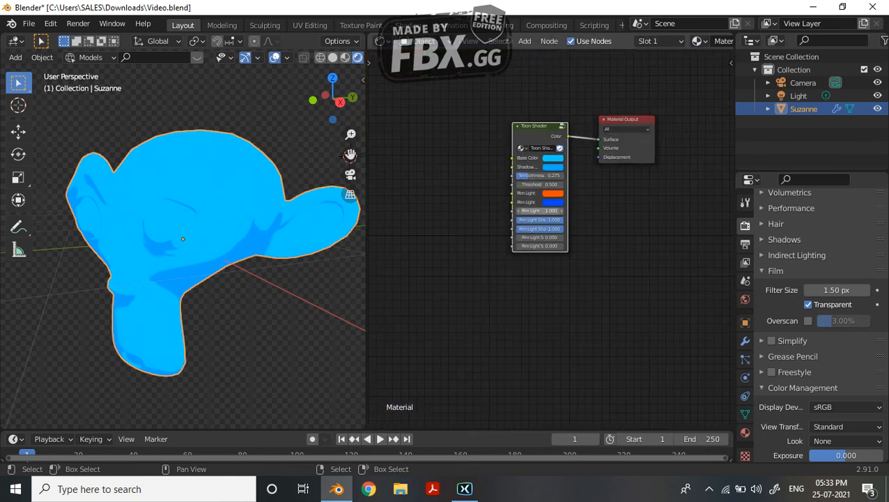